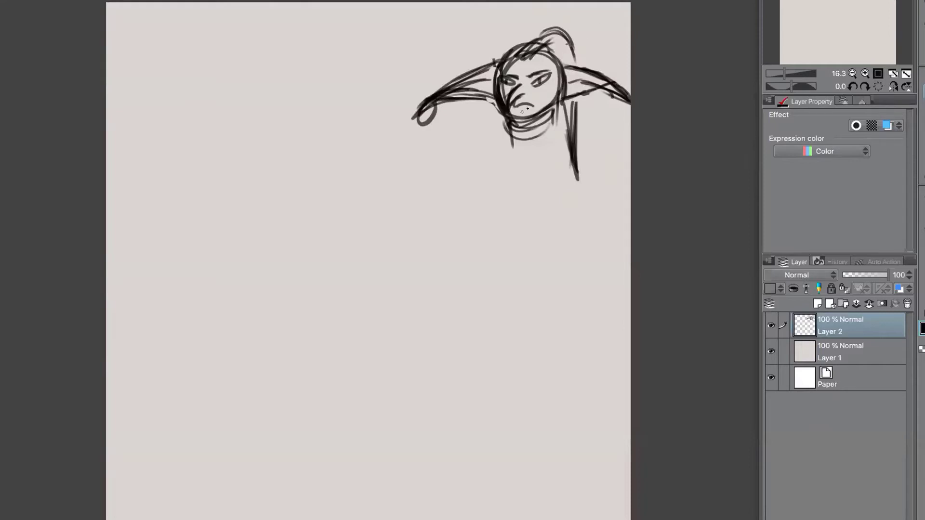
# Step: Add fangs to the mouth of the small goblin thumbnail and create a new raster layer above it
pyautogui.moveTo(525, 105)
pyautogui.mouseDown()
pyautogui.moveTo(533, 111)
pyautogui.moveTo(522, 111)
pyautogui.mouseUp()
pyautogui.click(818, 304)
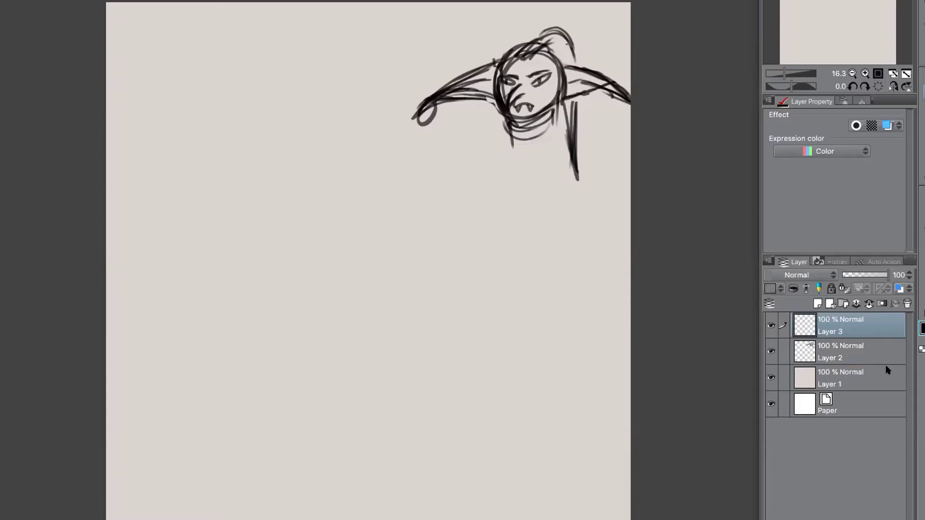
# Step: Select the goblin thumbnail on Layer 2 with an ellipse, shrink it, move it to the canvas's upper-left corner and deselect
pyautogui.moveTo(380, 3); pyautogui.dragTo(692, 250)
pyautogui.hotkey('ctrl', 't')
pyautogui.click(503, 178)
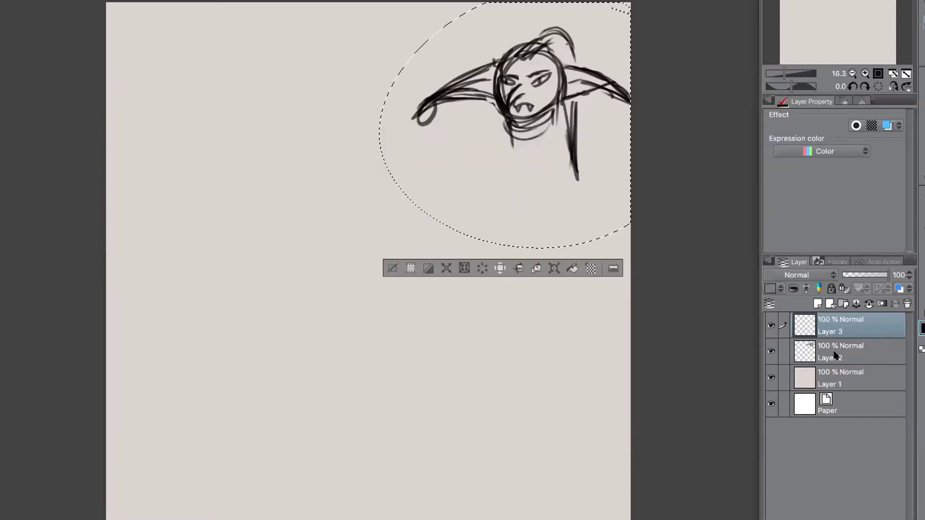
pyautogui.click(836, 356)
pyautogui.hotkey('ctrl', 't')
pyautogui.moveTo(379, 249); pyautogui.dragTo(462, 167)
pyautogui.moveTo(592, 98)
pyautogui.mouseDown()
pyautogui.moveTo(188, 104)
pyautogui.moveTo(218, 88)
pyautogui.mouseUp()
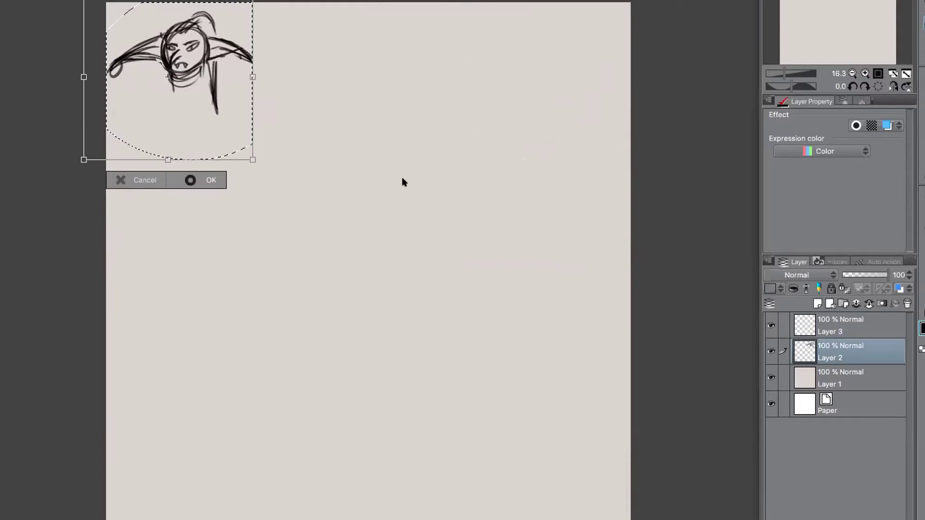
pyautogui.press('Return')
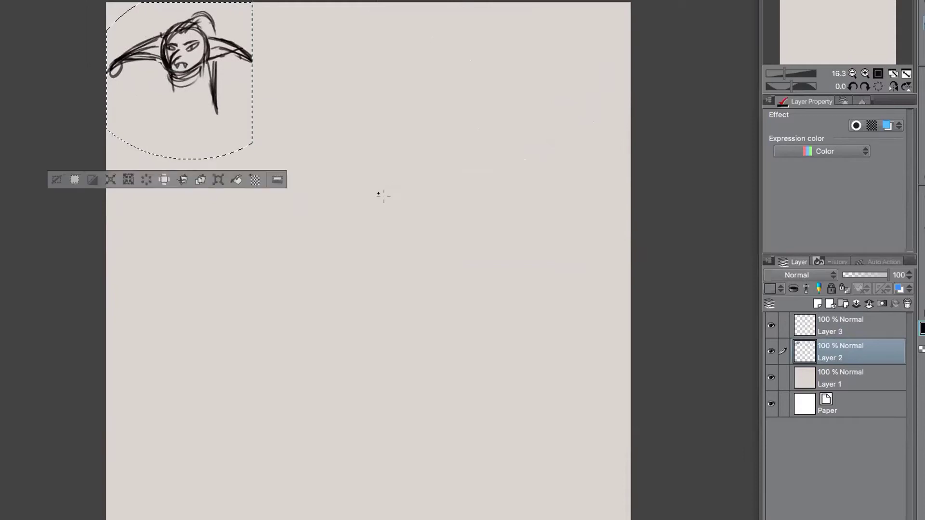
pyautogui.click(56, 179)
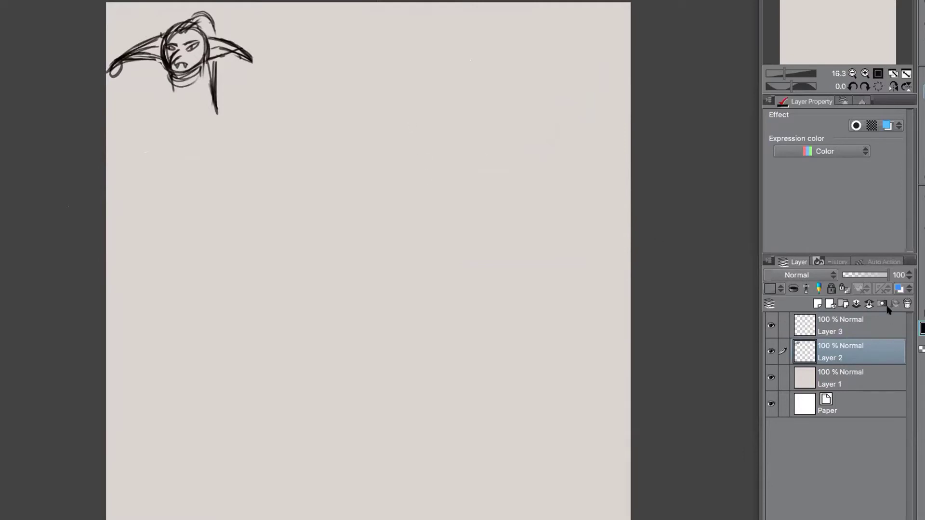
# Step: On Layer 3, sketch a large head circle with a narrow vertical ellipse for the side plane at its right edge
pyautogui.click(865, 328)
pyautogui.moveTo(398, 124)
pyautogui.mouseDown()
pyautogui.moveTo(363, 108)
pyautogui.moveTo(287, 199)
pyautogui.moveTo(471, 179)
pyautogui.moveTo(330, 102)
pyautogui.moveTo(343, 259)
pyautogui.moveTo(421, 112)
pyautogui.moveTo(285, 162)
pyautogui.moveTo(437, 233)
pyautogui.moveTo(397, 110)
pyautogui.mouseUp()
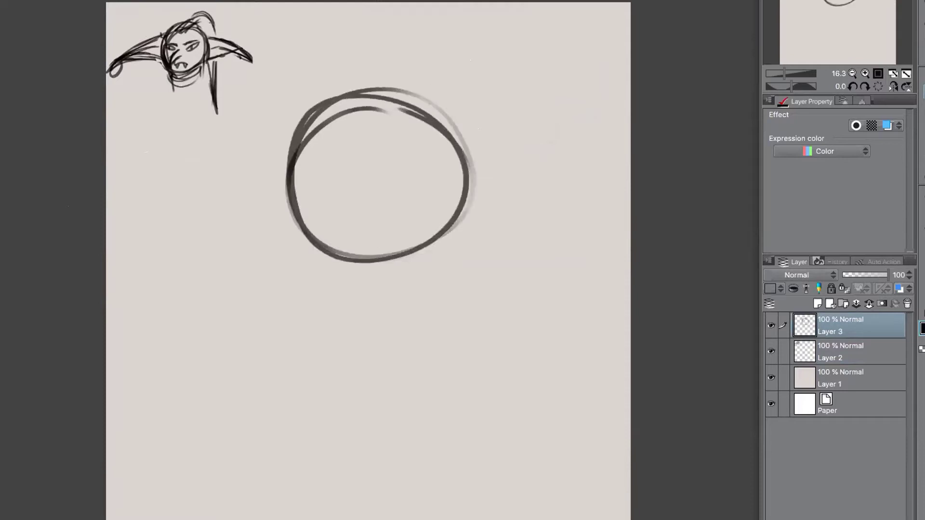
pyautogui.moveTo(442, 118)
pyautogui.mouseDown()
pyautogui.moveTo(446, 228)
pyautogui.moveTo(449, 177)
pyautogui.mouseUp()
# Step: Draw two slightly curved horizontal guidelines across the head, one for the brow near the top and one for the eyes at mid-height
pyautogui.moveTo(300, 137); pyautogui.dragTo(453, 123)
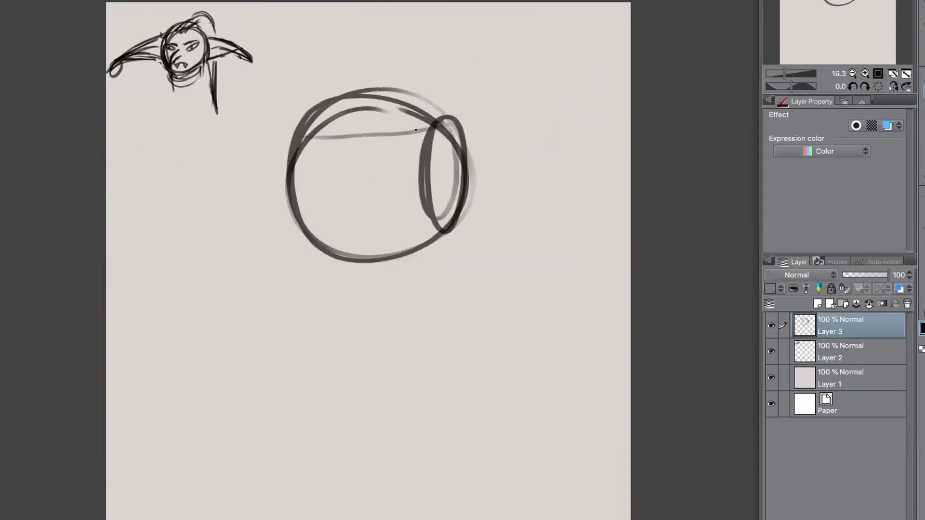
pyautogui.hotkey('ctrl', 'z')
pyautogui.moveTo(303, 113)
pyautogui.mouseDown()
pyautogui.moveTo(344, 123)
pyautogui.moveTo(470, 115)
pyautogui.mouseUp()
pyautogui.moveTo(272, 175); pyautogui.dragTo(496, 150)
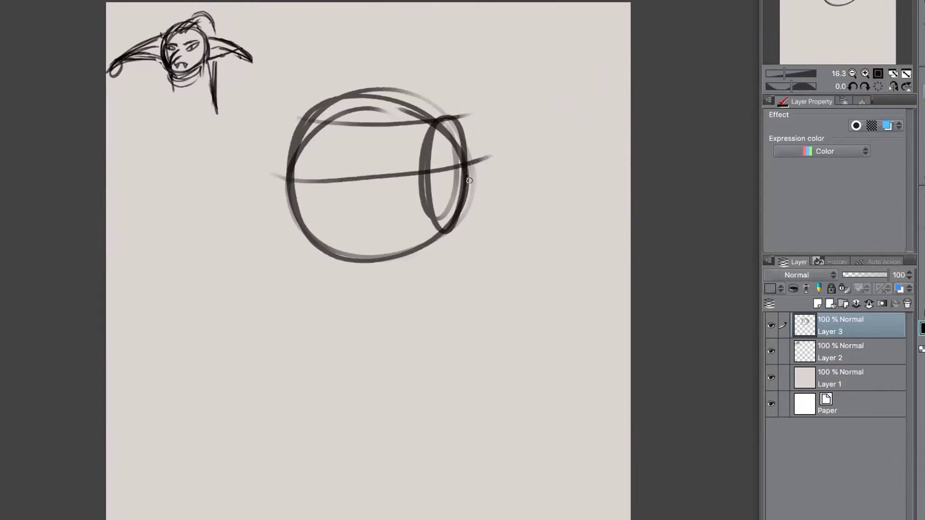
pyautogui.hotkey('ctrl', 'z')
pyautogui.moveTo(268, 173)
pyautogui.mouseDown()
pyautogui.moveTo(337, 183)
pyautogui.moveTo(499, 172)
pyautogui.mouseUp()
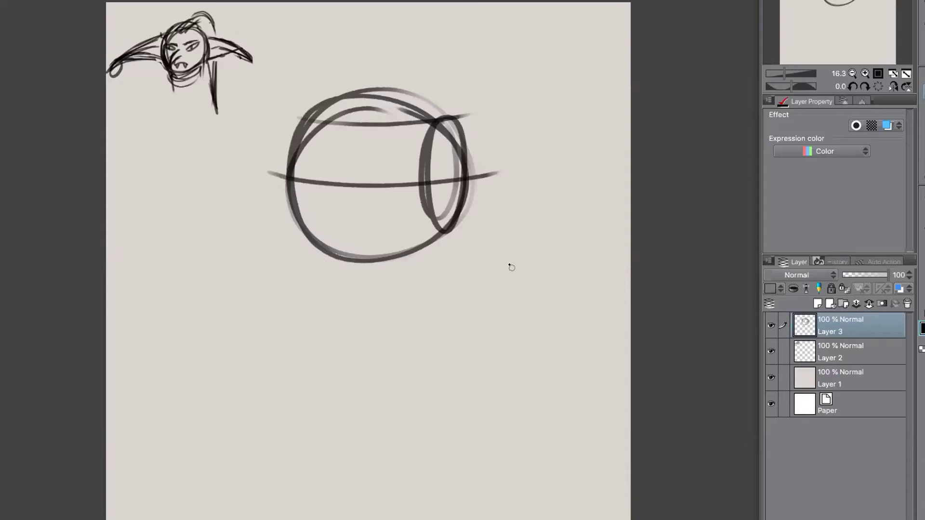
# Step: Sketch the face side and a pointed jaw below the head circle, running back up to the side-plane ellipse
pyautogui.moveTo(308, 110)
pyautogui.mouseDown()
pyautogui.moveTo(290, 232)
pyautogui.moveTo(308, 277)
pyautogui.mouseUp()
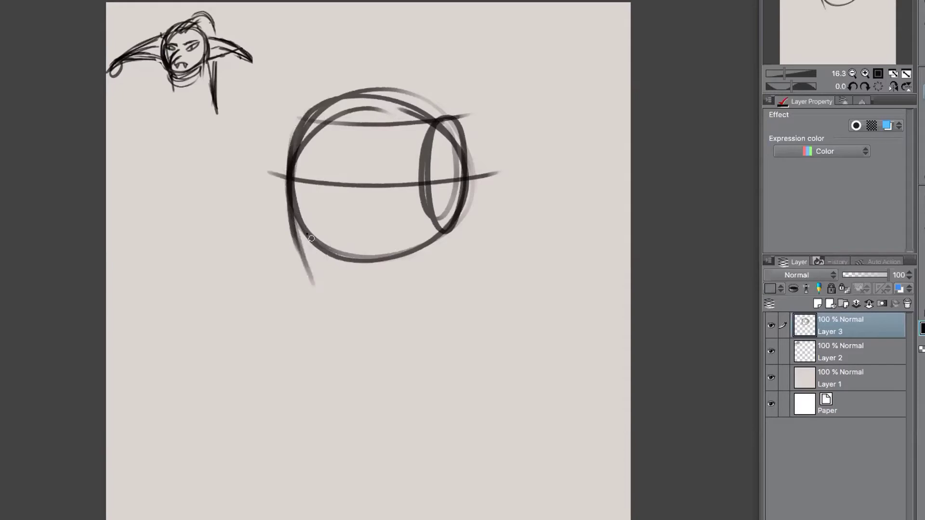
pyautogui.moveTo(294, 222); pyautogui.dragTo(332, 287)
pyautogui.moveTo(304, 252)
pyautogui.mouseDown()
pyautogui.moveTo(320, 274)
pyautogui.moveTo(356, 281)
pyautogui.moveTo(331, 284)
pyautogui.moveTo(420, 252)
pyautogui.mouseUp()
pyautogui.moveTo(457, 171)
pyautogui.mouseDown()
pyautogui.moveTo(440, 233)
pyautogui.moveTo(372, 278)
pyautogui.moveTo(405, 263)
pyautogui.moveTo(356, 282)
pyautogui.moveTo(305, 265)
pyautogui.moveTo(341, 289)
pyautogui.moveTo(329, 285)
pyautogui.moveTo(290, 142)
pyautogui.moveTo(339, 278)
pyautogui.moveTo(426, 253)
pyautogui.moveTo(349, 288)
pyautogui.mouseUp()
pyautogui.moveTo(454, 227); pyautogui.dragTo(444, 328)
pyautogui.moveTo(317, 274)
pyautogui.mouseDown()
pyautogui.moveTo(328, 342)
pyautogui.moveTo(332, 313)
pyautogui.moveTo(326, 339)
pyautogui.mouseUp()
pyautogui.moveTo(322, 304)
pyautogui.mouseDown()
pyautogui.moveTo(327, 340)
pyautogui.moveTo(290, 332)
pyautogui.mouseUp()
pyautogui.moveTo(442, 232); pyautogui.dragTo(449, 344)
pyautogui.moveTo(431, 247); pyautogui.dragTo(446, 339)
pyautogui.moveTo(446, 308); pyautogui.dragTo(469, 336)
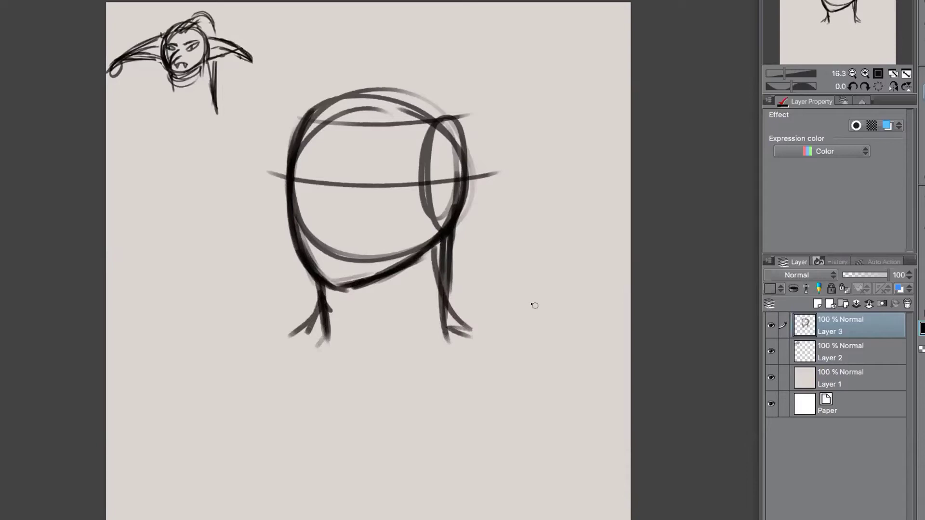
pyautogui.moveTo(446, 290)
pyautogui.mouseDown()
pyautogui.moveTo(444, 325)
pyautogui.moveTo(470, 337)
pyautogui.moveTo(433, 240)
pyautogui.moveTo(446, 255)
pyautogui.mouseUp()
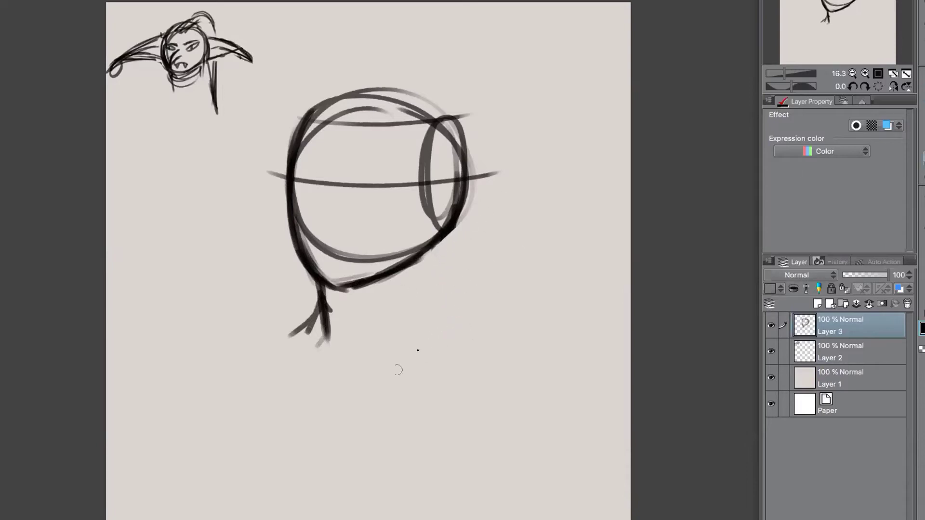
pyautogui.moveTo(309, 282)
pyautogui.mouseDown()
pyautogui.moveTo(352, 324)
pyautogui.moveTo(316, 342)
pyautogui.moveTo(289, 332)
pyautogui.mouseUp()
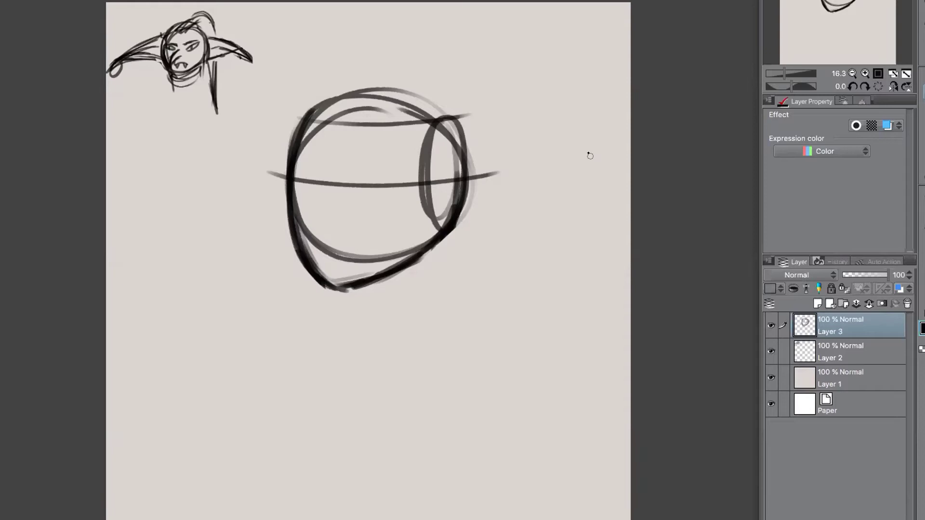
# Step: Draw a long vertical line for the back of the neck below the side plane and darken the front edge of the jaw
pyautogui.moveTo(457, 224); pyautogui.dragTo(453, 316)
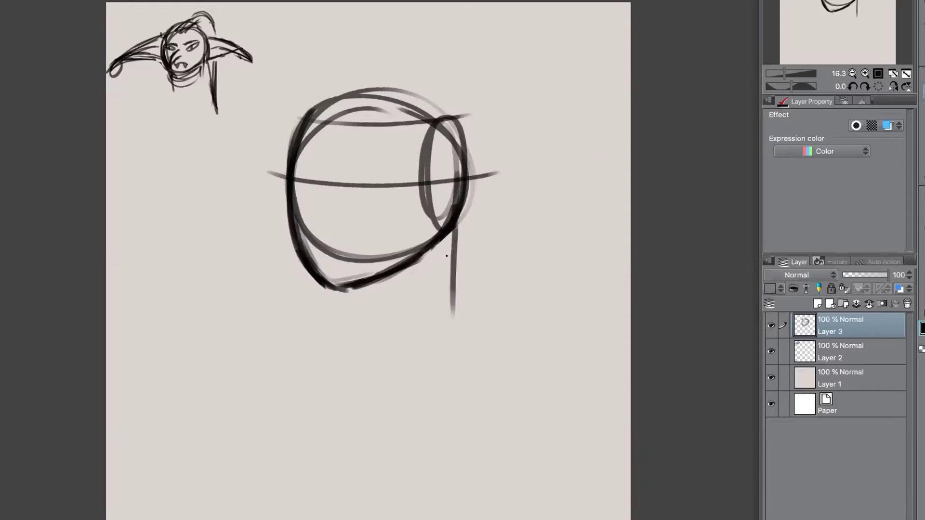
pyautogui.moveTo(449, 225); pyautogui.dragTo(451, 350)
pyautogui.moveTo(447, 250); pyautogui.dragTo(452, 379)
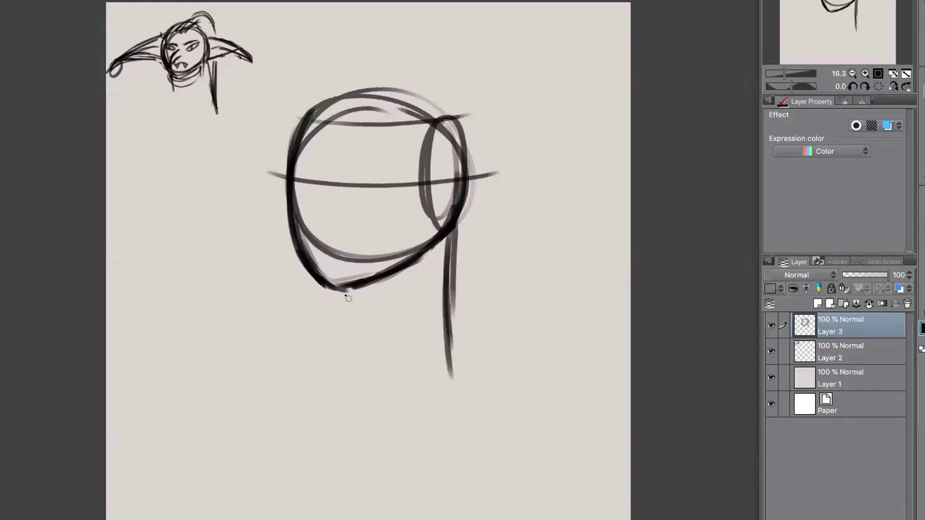
pyautogui.moveTo(296, 230); pyautogui.dragTo(341, 284)
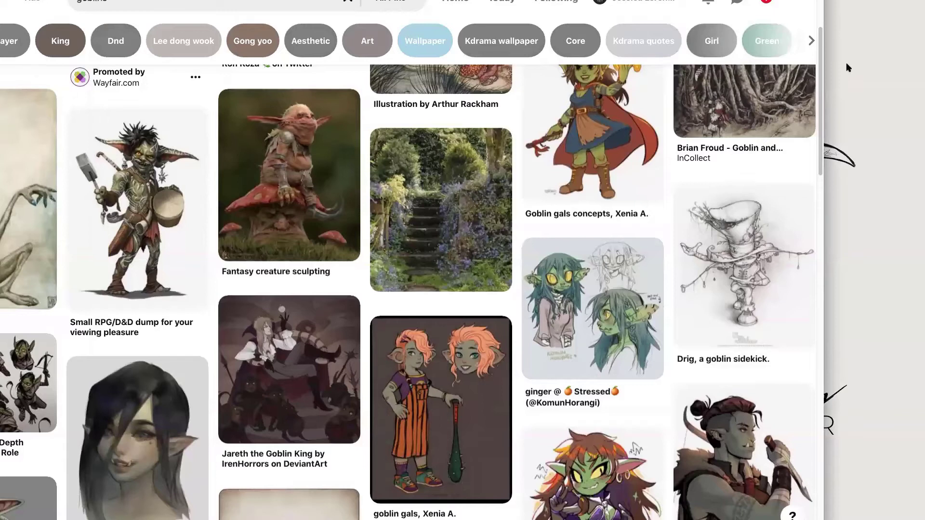
# Step: Examine the "Fantasy creature sculpting" goblin reference on Pinterest and return to the Clip Studio Paint canvas
pyautogui.click(278, 154)
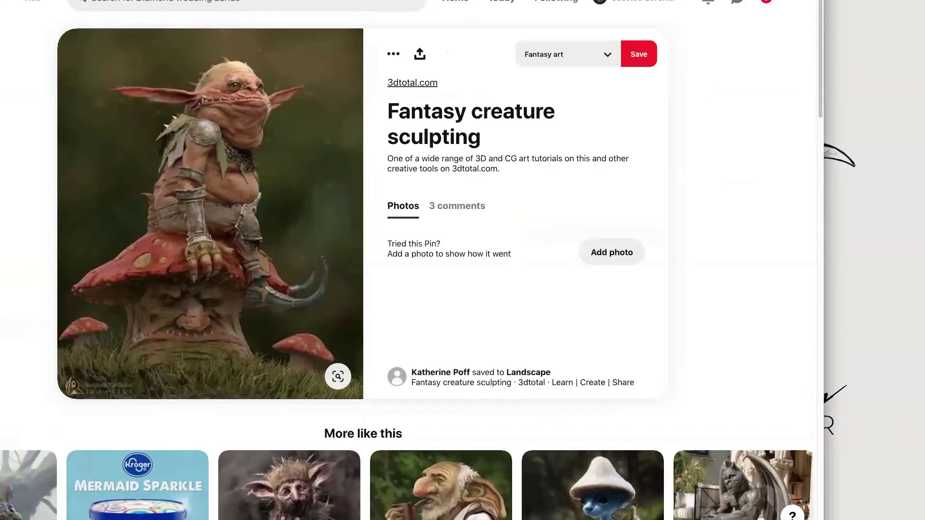
pyautogui.hotkey('alt', 'Left')
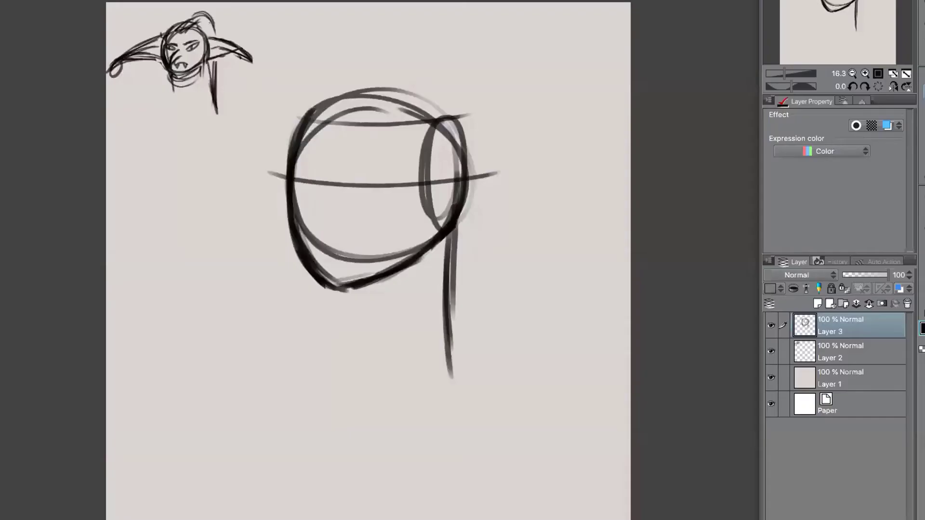
pyautogui.press('Tab')
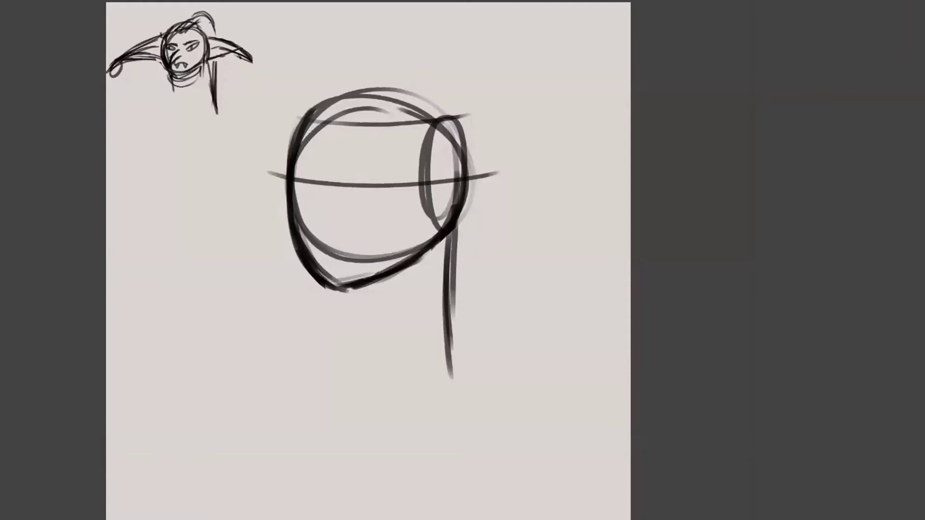
pyautogui.press('Tab')
# Step: Rework the pointed jaw into a shorter, rounder chin with a light outer jaw outline
pyautogui.moveTo(288, 198); pyautogui.dragTo(328, 262)
pyautogui.moveTo(295, 217)
pyautogui.mouseDown()
pyautogui.moveTo(322, 258)
pyautogui.moveTo(369, 277)
pyautogui.mouseUp()
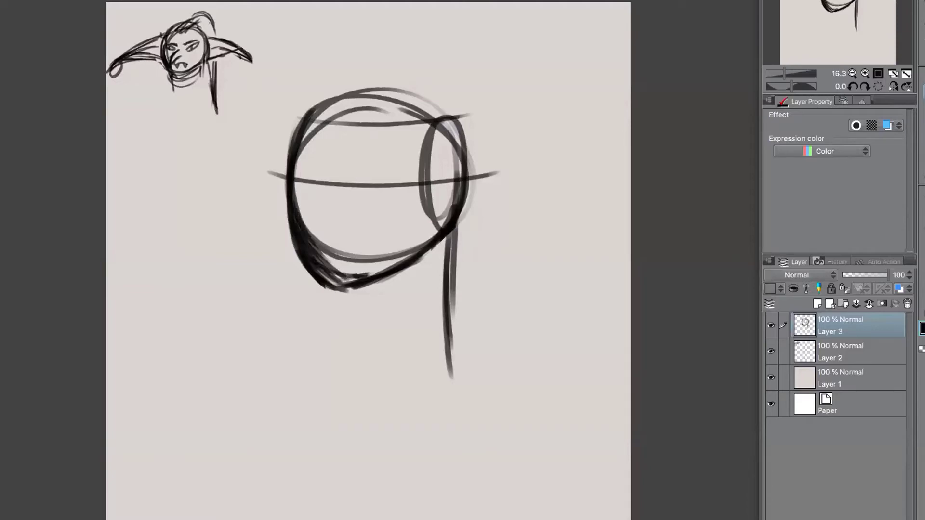
pyautogui.hotkey('ctrl', 'z')
pyautogui.hotkey('ctrl', 'z')
pyautogui.hotkey('ctrl', 'z')
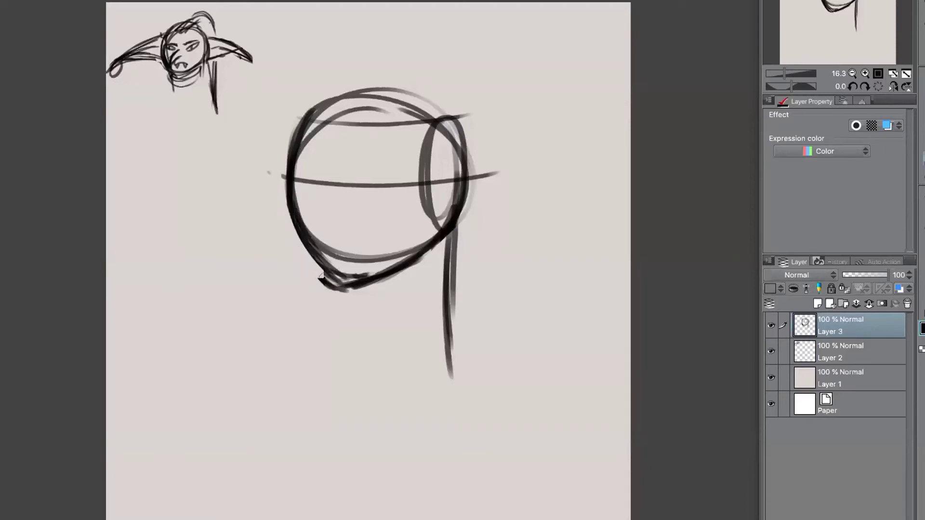
pyautogui.hotkey('ctrl', 'z')
pyautogui.hotkey('ctrl', 'z')
pyautogui.hotkey('ctrl', 'z')
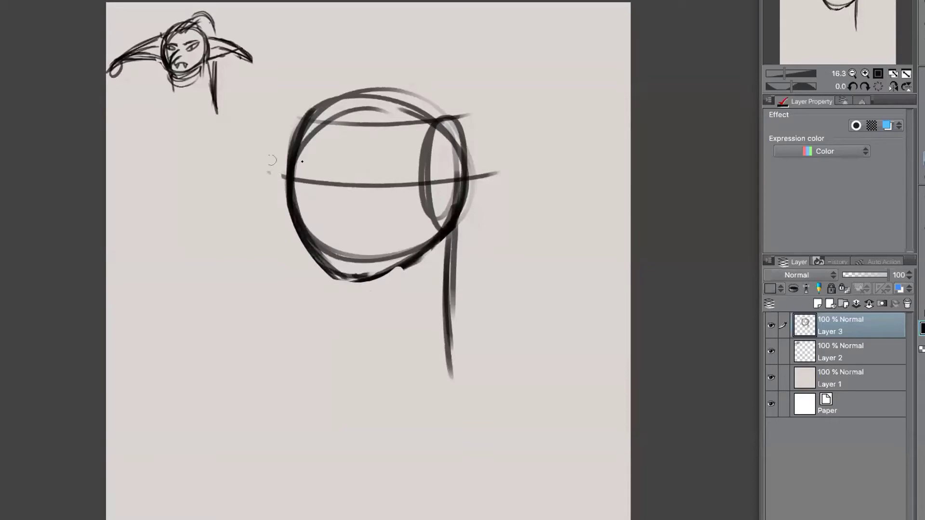
pyautogui.hotkey('ctrl', 'z')
pyautogui.moveTo(303, 245); pyautogui.dragTo(332, 298)
pyautogui.moveTo(287, 208); pyautogui.dragTo(332, 295)
# Step: Sketch the front of the neck below the chin and shoulder lines sloping outward on both sides
pyautogui.moveTo(309, 262)
pyautogui.mouseDown()
pyautogui.moveTo(337, 292)
pyautogui.moveTo(420, 251)
pyautogui.moveTo(344, 348)
pyautogui.mouseUp()
pyautogui.moveTo(353, 291)
pyautogui.mouseDown()
pyautogui.moveTo(331, 362)
pyautogui.moveTo(361, 371)
pyautogui.mouseUp()
pyautogui.moveTo(350, 316); pyautogui.dragTo(282, 376)
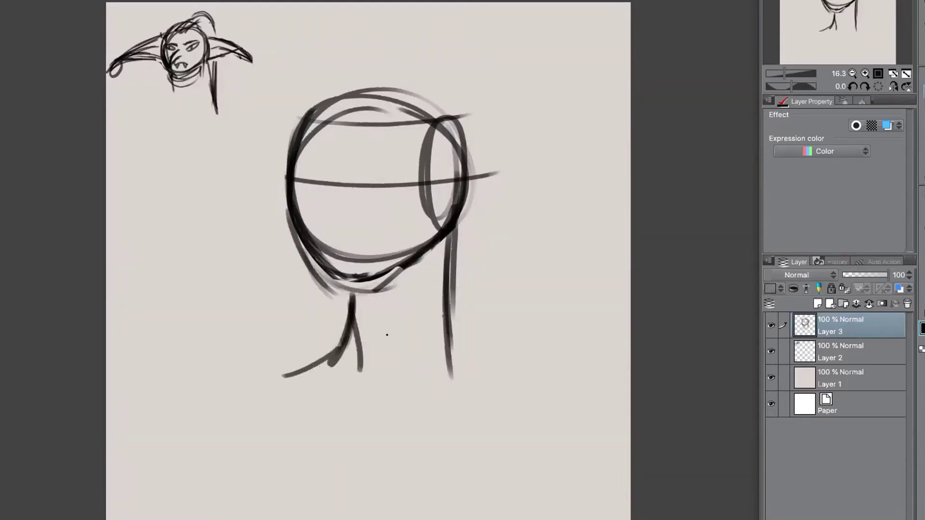
pyautogui.moveTo(450, 301); pyautogui.dragTo(496, 358)
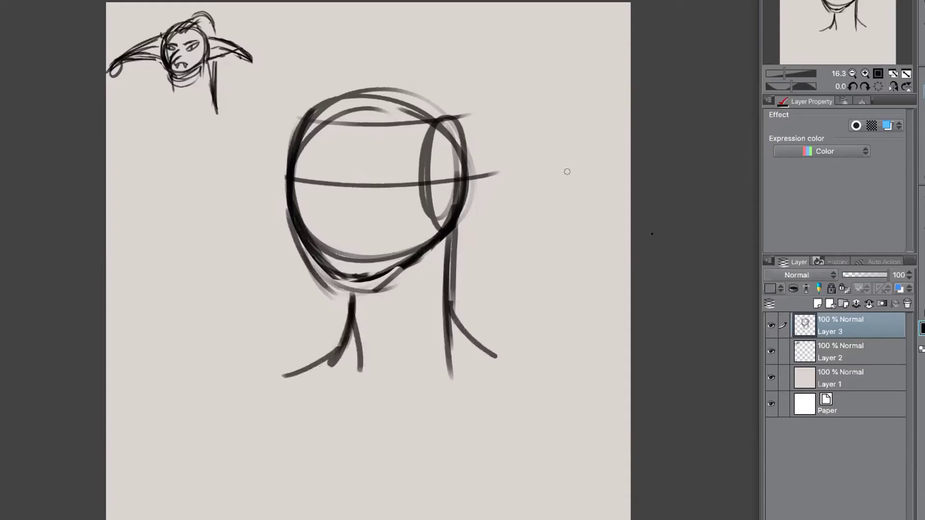
# Step: Turn the Layer 3 construction sketch blue with the layer color effect and create a new layer above it
pyautogui.click(887, 126)
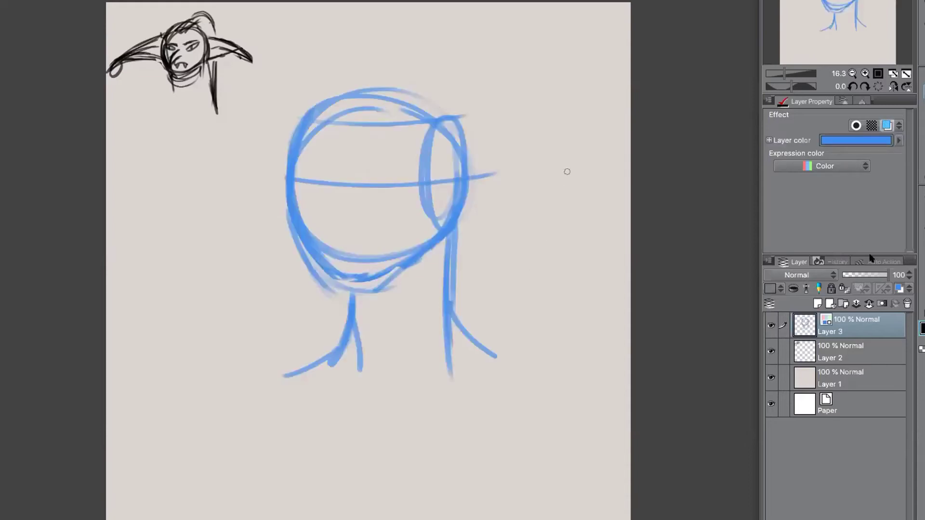
pyautogui.click(830, 304)
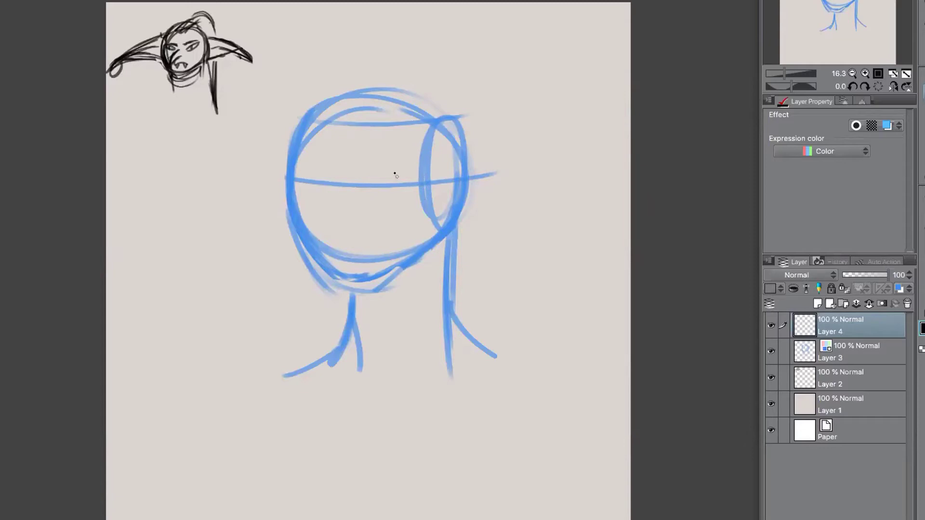
# Step: Draw the near eye on Layer 4 as a slanted almond shape on the eye guideline, beside the side plane
pyautogui.moveTo(374, 183)
pyautogui.mouseDown()
pyautogui.moveTo(410, 166)
pyautogui.moveTo(367, 189)
pyautogui.moveTo(414, 162)
pyautogui.mouseUp()
pyautogui.hotkey('ctrl', 'z')
pyautogui.moveTo(370, 187)
pyautogui.mouseDown()
pyautogui.moveTo(410, 165)
pyautogui.moveTo(409, 179)
pyautogui.moveTo(408, 172)
pyautogui.moveTo(381, 195)
pyautogui.moveTo(418, 165)
pyautogui.moveTo(372, 193)
pyautogui.mouseUp()
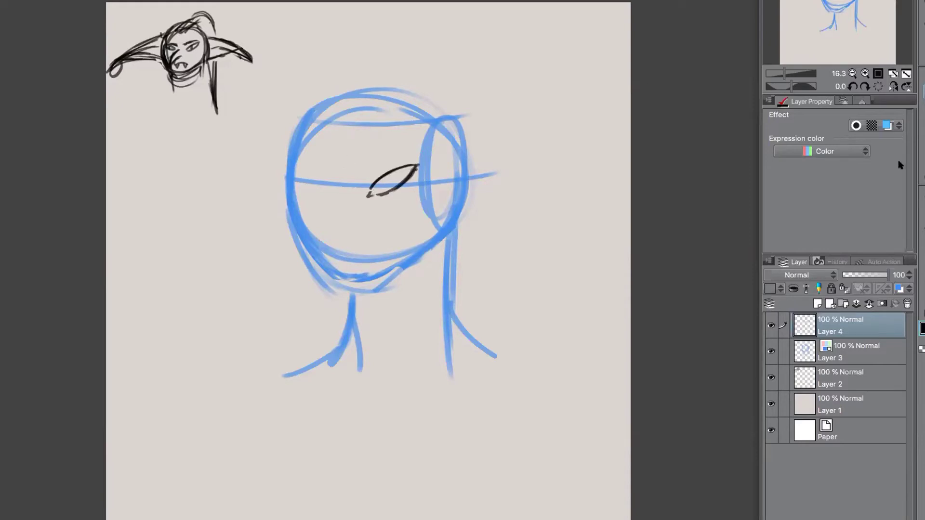
# Step: Draw the narrower far eye at the opposite edge of the face using a horizontally mirrored view, and restore the normal orientation
pyautogui.click(865, 87)
pyautogui.click(865, 87)
pyautogui.click(853, 86)
pyautogui.click(893, 87)
pyautogui.moveTo(531, 253); pyautogui.dragTo(275, 260)
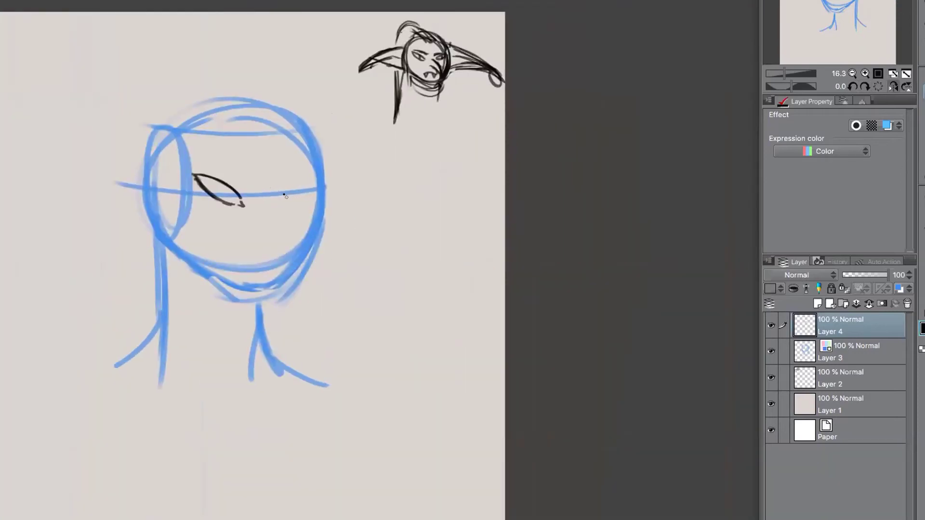
pyautogui.moveTo(291, 199)
pyautogui.mouseDown()
pyautogui.moveTo(317, 176)
pyautogui.moveTo(291, 205)
pyautogui.moveTo(308, 201)
pyautogui.moveTo(317, 192)
pyautogui.moveTo(294, 203)
pyautogui.moveTo(321, 176)
pyautogui.mouseUp()
pyautogui.click(893, 87)
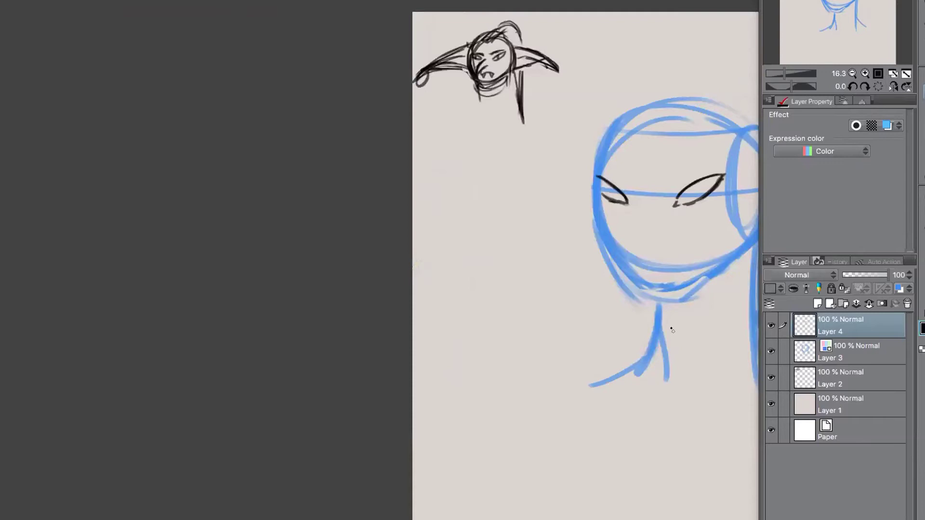
pyautogui.moveTo(692, 341)
pyautogui.mouseDown()
pyautogui.moveTo(419, 334)
pyautogui.moveTo(462, 275)
pyautogui.mouseUp()
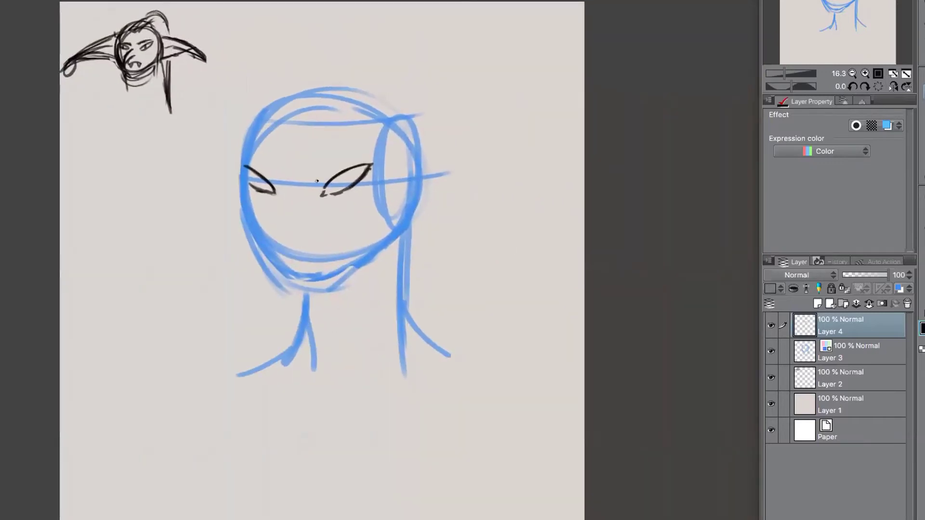
pyautogui.moveTo(287, 174); pyautogui.dragTo(268, 223)
pyautogui.moveTo(286, 192)
pyautogui.mouseDown()
pyautogui.moveTo(263, 245)
pyautogui.moveTo(268, 224)
pyautogui.moveTo(282, 232)
pyautogui.moveTo(319, 216)
pyautogui.moveTo(264, 237)
pyautogui.mouseUp()
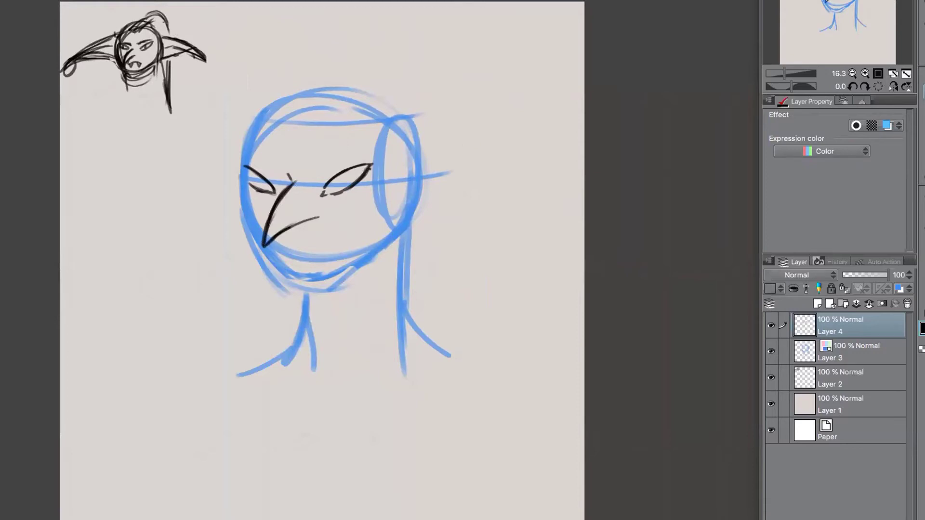
pyautogui.press('Tab')
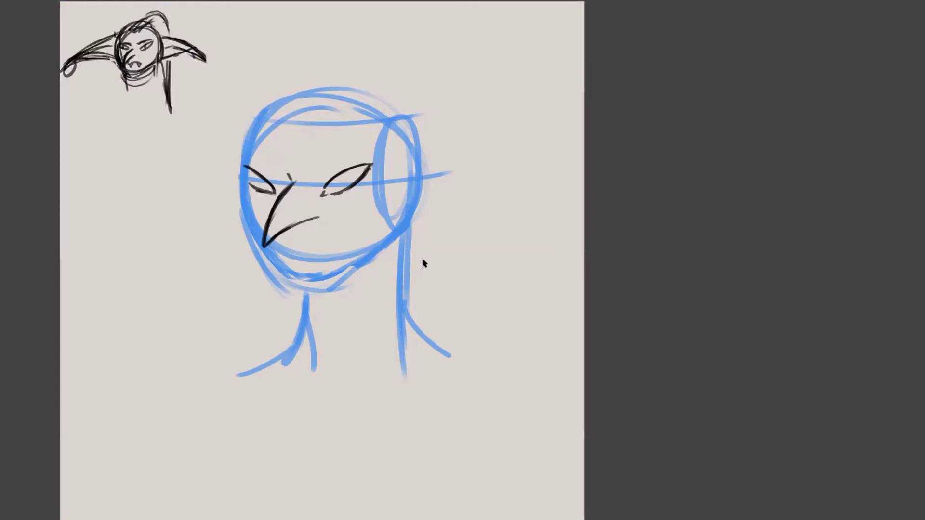
pyautogui.press('Tab')
pyautogui.moveTo(320, 219)
pyautogui.mouseDown()
pyautogui.moveTo(275, 239)
pyautogui.moveTo(294, 207)
pyautogui.moveTo(264, 234)
pyautogui.moveTo(296, 180)
pyautogui.moveTo(258, 232)
pyautogui.mouseUp()
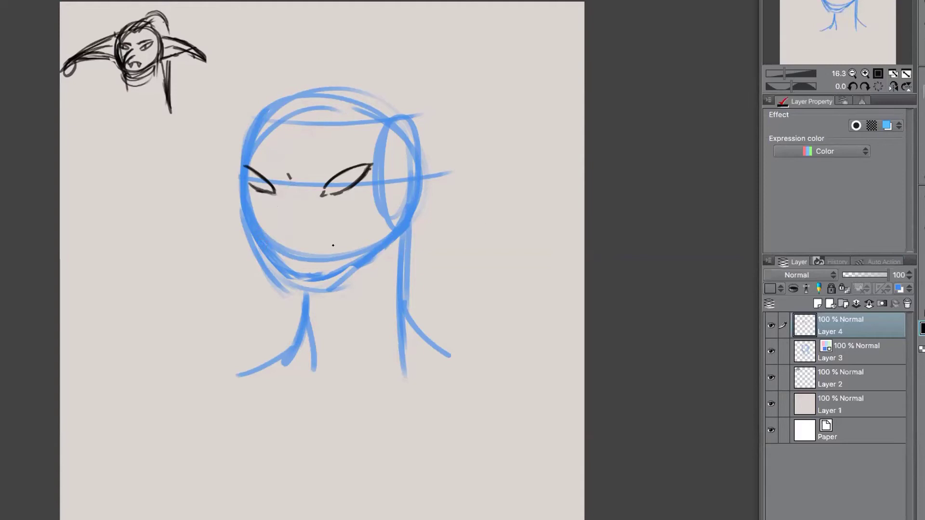
# Step: Draw a long, pointed nose extending from between the eyes to the jaw's front edge, with a curved nostril
pyautogui.moveTo(289, 192); pyautogui.dragTo(250, 239)
pyautogui.moveTo(277, 206)
pyautogui.mouseDown()
pyautogui.moveTo(290, 174)
pyautogui.moveTo(255, 236)
pyautogui.mouseUp()
pyautogui.moveTo(251, 241)
pyautogui.mouseDown()
pyautogui.moveTo(307, 212)
pyautogui.moveTo(292, 218)
pyautogui.moveTo(301, 226)
pyautogui.moveTo(250, 243)
pyautogui.moveTo(292, 194)
pyautogui.mouseUp()
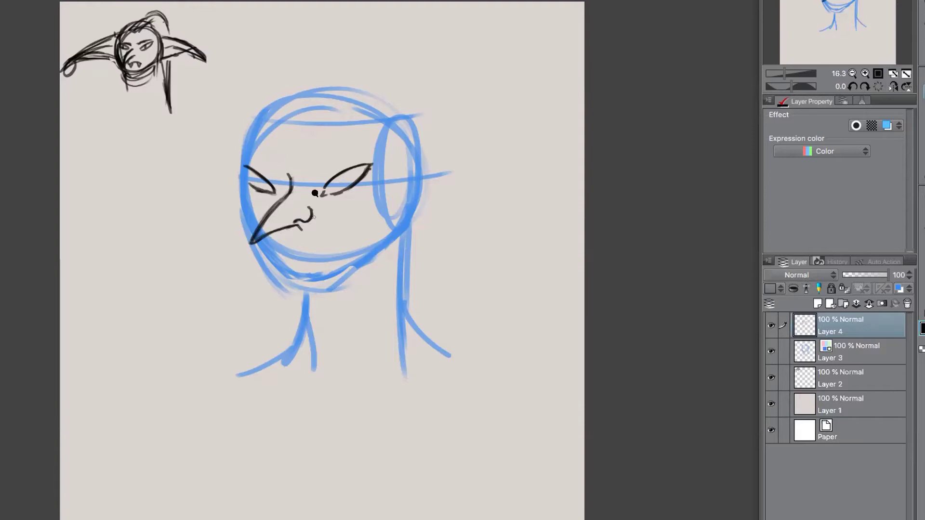
pyautogui.scroll(7, 388, 136)
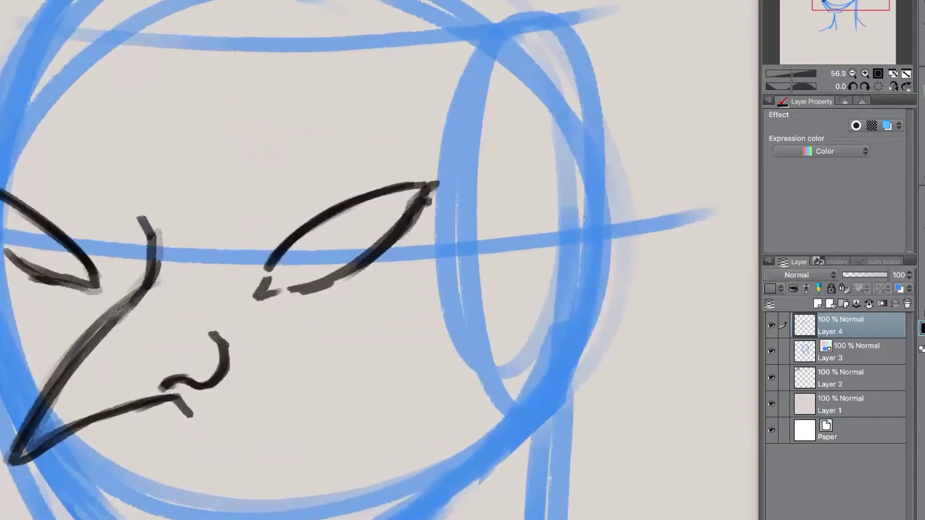
# Step: Draw narrow vertical slit pupils in the near and far eyes
pyautogui.moveTo(333, 223)
pyautogui.mouseDown()
pyautogui.moveTo(323, 269)
pyautogui.moveTo(333, 214)
pyautogui.moveTo(326, 279)
pyautogui.mouseUp()
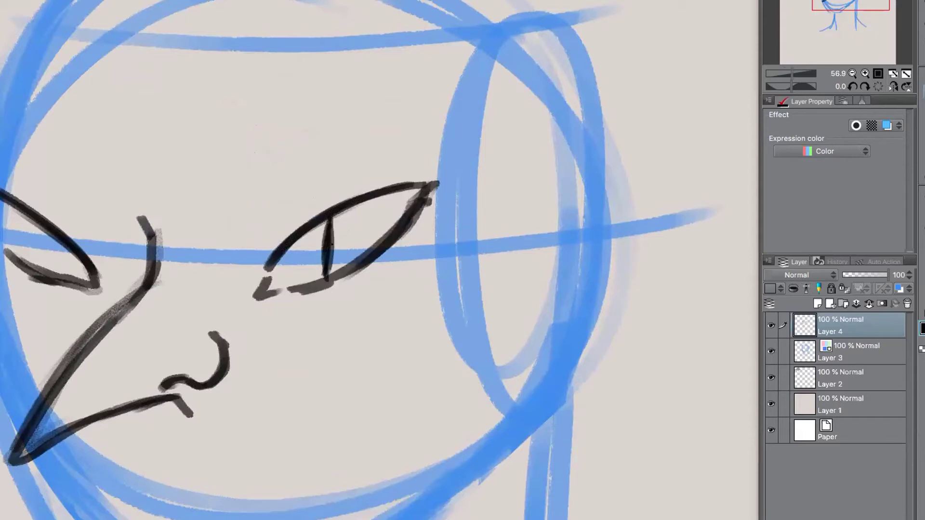
pyautogui.moveTo(42, 226); pyautogui.dragTo(44, 270)
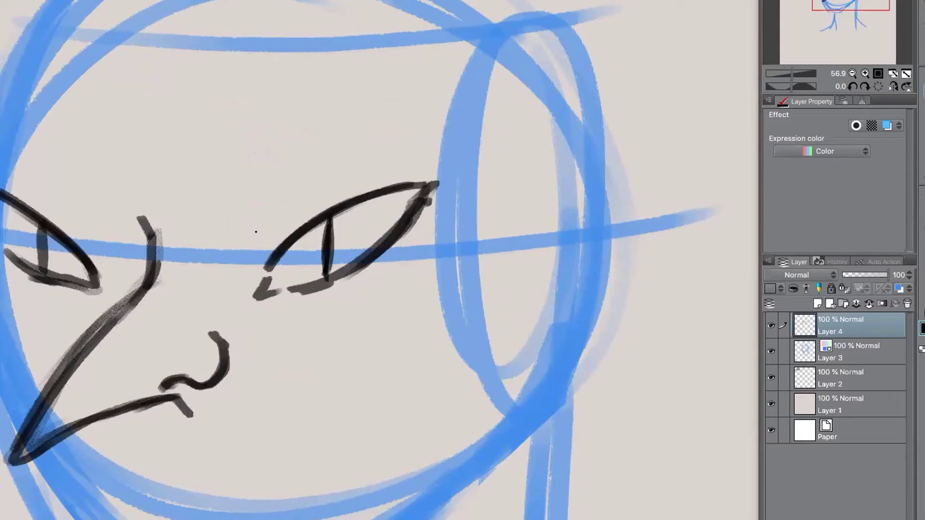
pyautogui.moveTo(42, 234); pyautogui.dragTo(45, 278)
# Step: Draw a wide, slightly downturned mouth line below the nose, running from beside the nose tip towards the near cheek
pyautogui.scroll(-6, 522, 223)
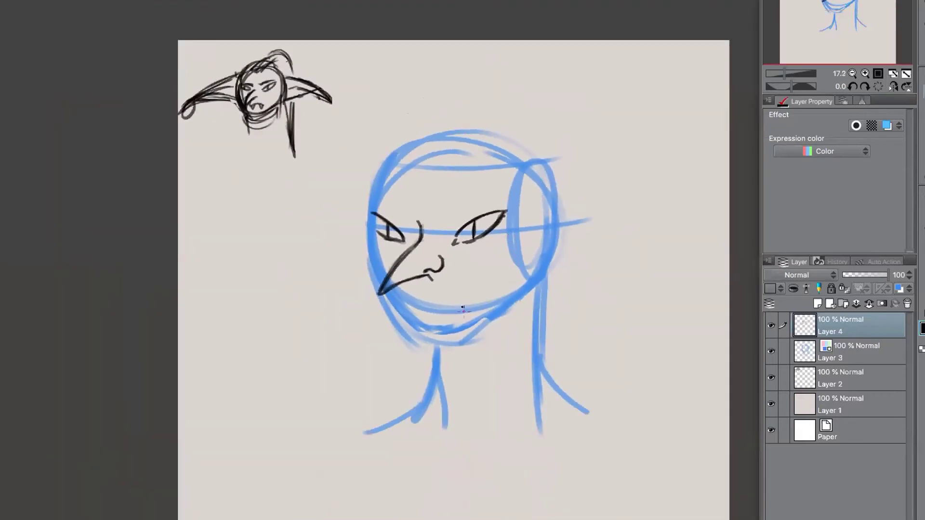
pyautogui.scroll(3, 462, 308)
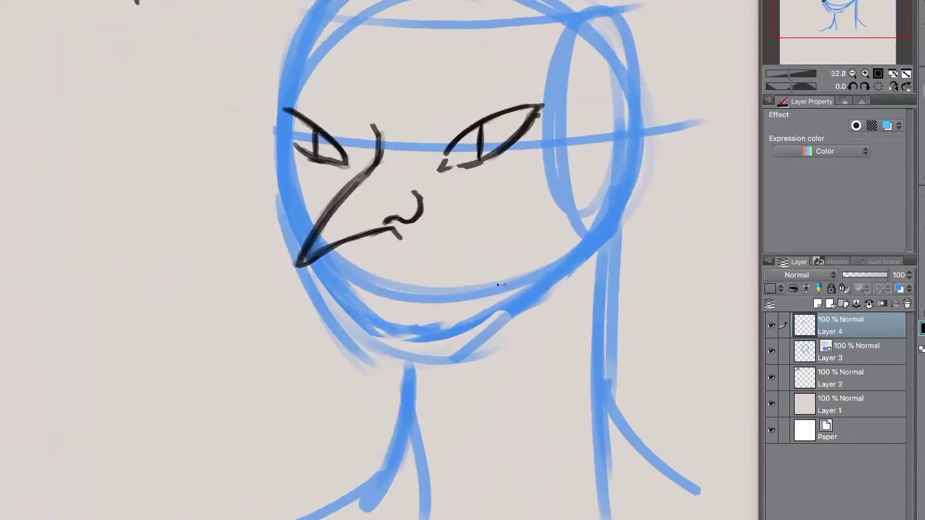
pyautogui.scroll(-5, 585, 287)
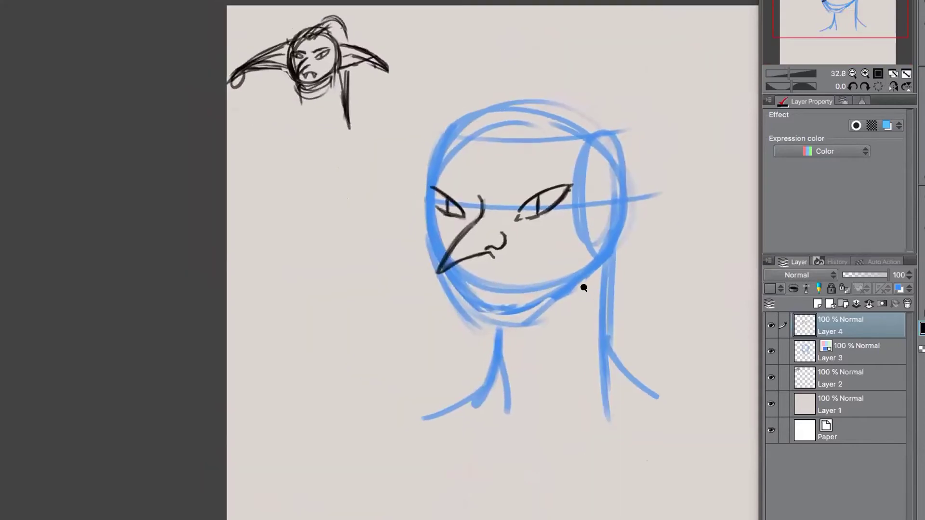
pyautogui.scroll(2, 559, 265)
pyautogui.scroll(1, 558, 264)
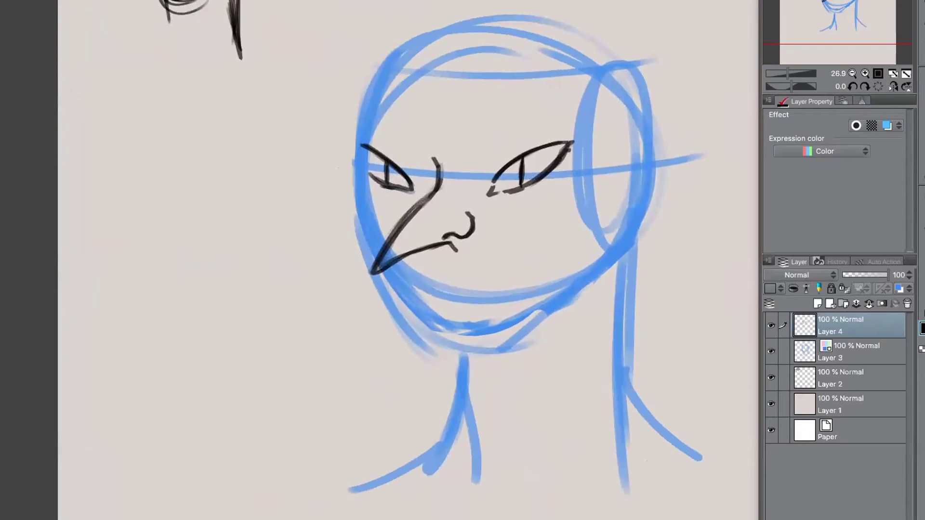
pyautogui.moveTo(431, 268)
pyautogui.mouseDown()
pyautogui.moveTo(450, 266)
pyautogui.moveTo(425, 272)
pyautogui.moveTo(509, 269)
pyautogui.moveTo(415, 275)
pyautogui.moveTo(524, 273)
pyautogui.moveTo(416, 275)
pyautogui.mouseUp()
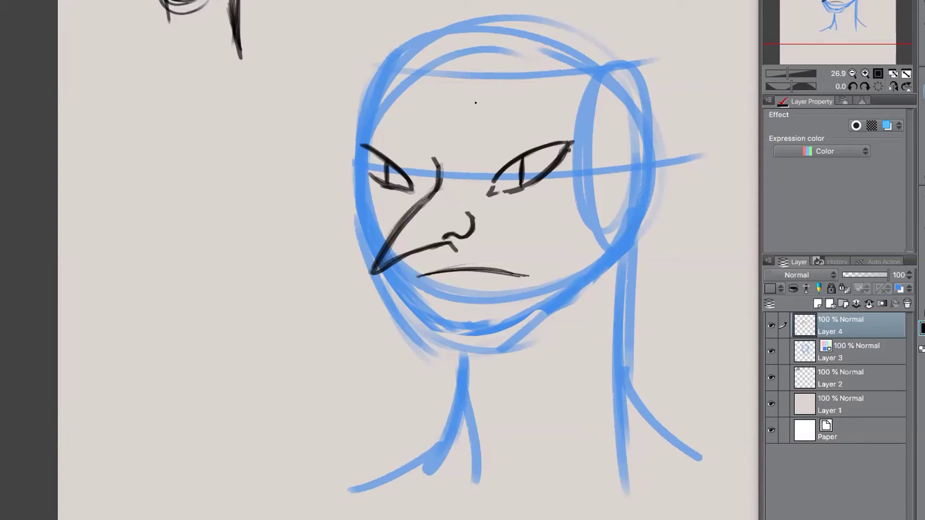
# Step: Outline the far cheek, chin and near jaw with black strokes along the blue sketch, and add a short lower-lip line
pyautogui.moveTo(368, 175)
pyautogui.mouseDown()
pyautogui.moveTo(364, 207)
pyautogui.moveTo(376, 251)
pyautogui.moveTo(424, 318)
pyautogui.moveTo(446, 330)
pyautogui.moveTo(537, 314)
pyautogui.moveTo(598, 259)
pyautogui.mouseUp()
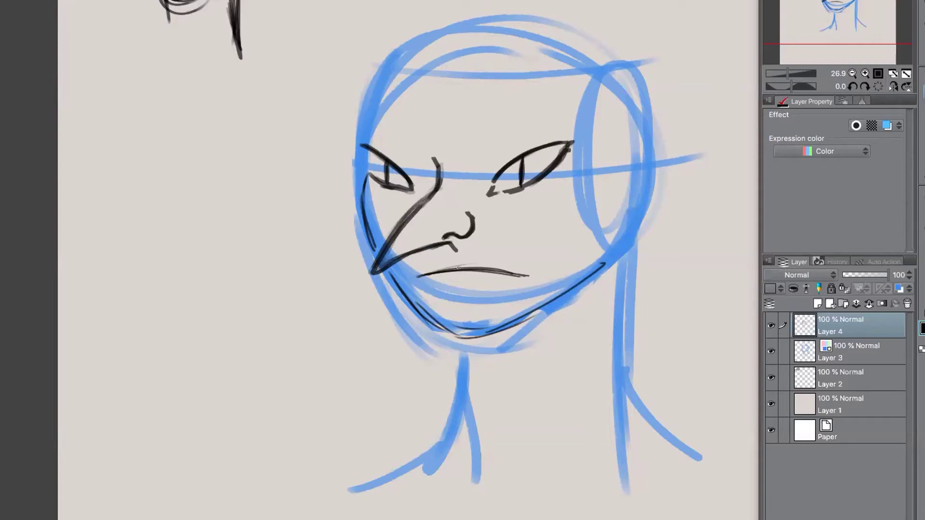
pyautogui.moveTo(438, 306); pyautogui.dragTo(491, 311)
pyautogui.moveTo(385, 271); pyautogui.dragTo(445, 326)
pyautogui.moveTo(408, 291)
pyautogui.mouseDown()
pyautogui.moveTo(456, 332)
pyautogui.moveTo(475, 333)
pyautogui.moveTo(504, 331)
pyautogui.moveTo(583, 284)
pyautogui.mouseUp()
pyautogui.moveTo(521, 313); pyautogui.dragTo(602, 268)
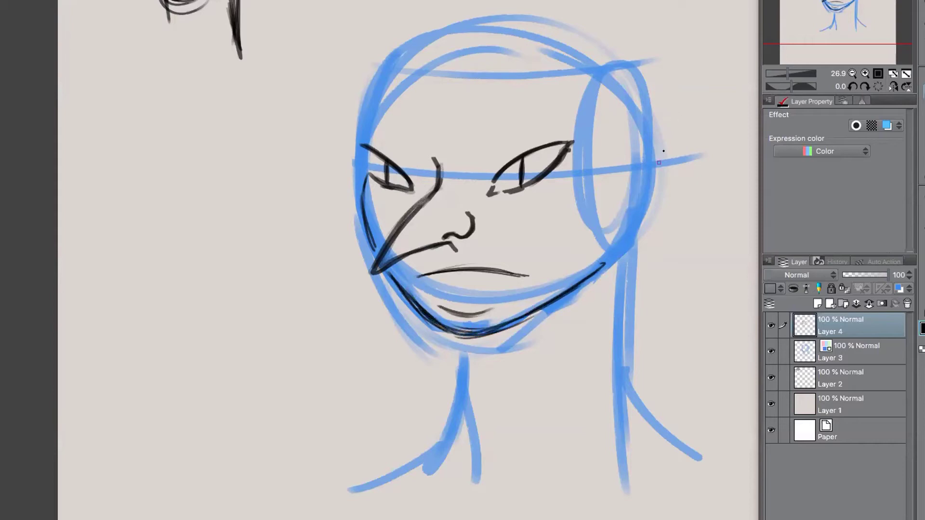
# Step: Try a long pointed near ear extending sideways from the side plane and a drooping far ear beyond the far eye
pyautogui.scroll(-2, 591, 239)
pyautogui.hscroll(3, 533, 296)
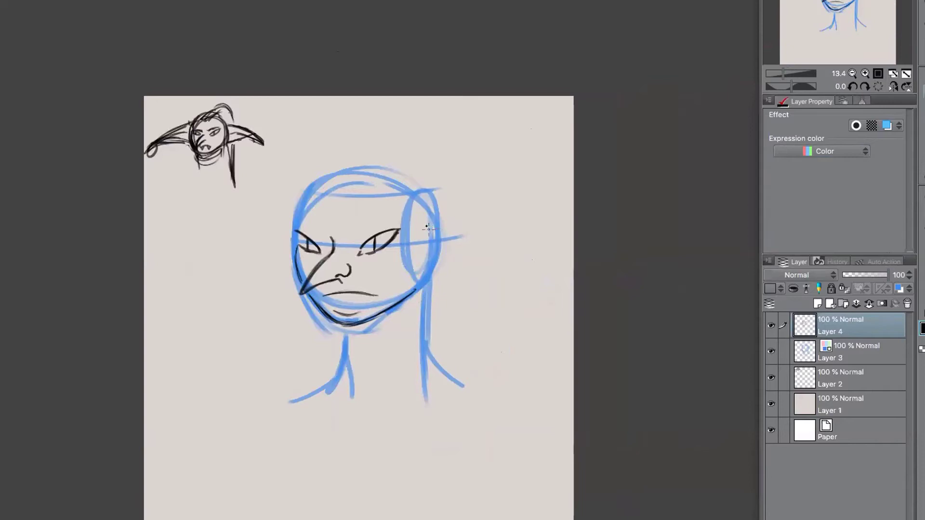
pyautogui.moveTo(414, 228)
pyautogui.mouseDown()
pyautogui.moveTo(451, 216)
pyautogui.moveTo(426, 225)
pyautogui.moveTo(484, 220)
pyautogui.moveTo(515, 233)
pyautogui.mouseUp()
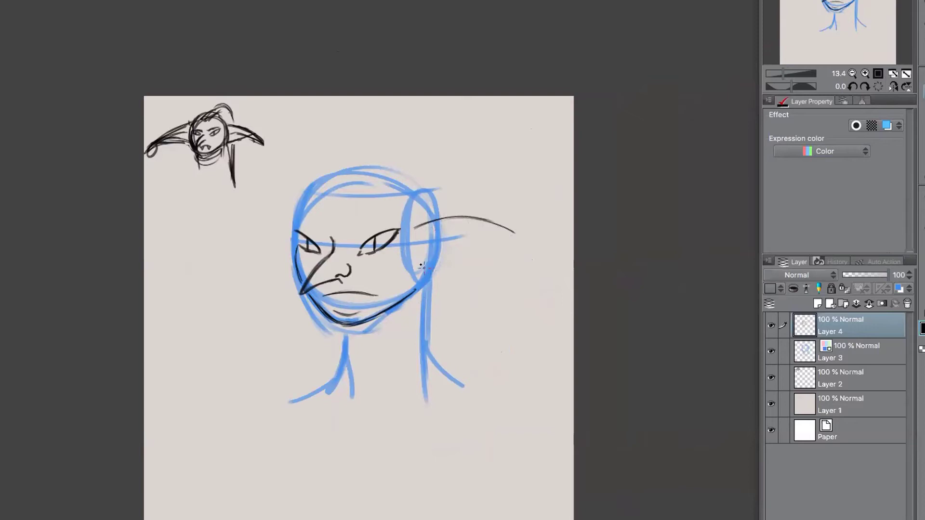
pyautogui.moveTo(426, 266)
pyautogui.mouseDown()
pyautogui.moveTo(512, 232)
pyautogui.moveTo(432, 237)
pyautogui.moveTo(513, 236)
pyautogui.moveTo(526, 246)
pyautogui.moveTo(494, 237)
pyautogui.moveTo(428, 263)
pyautogui.mouseUp()
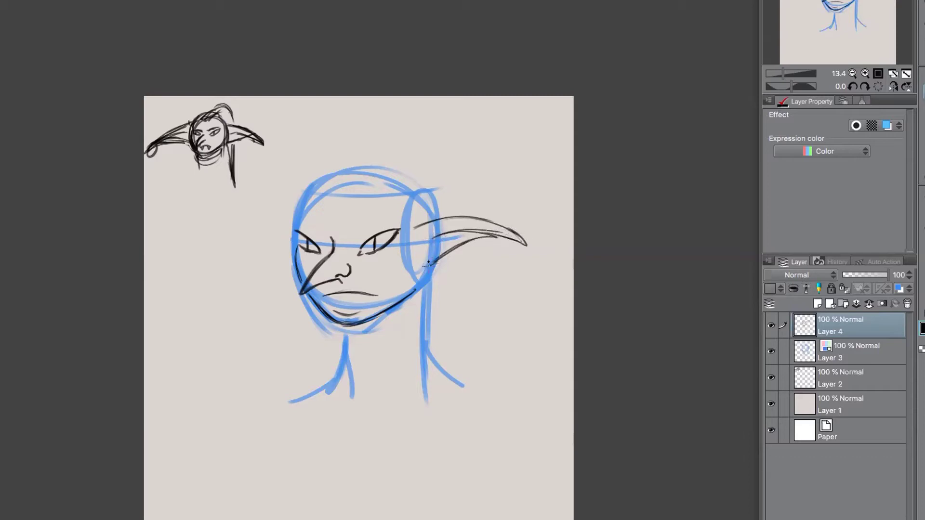
pyautogui.moveTo(292, 224)
pyautogui.mouseDown()
pyautogui.moveTo(259, 287)
pyautogui.moveTo(281, 238)
pyautogui.moveTo(297, 230)
pyautogui.mouseUp()
pyautogui.moveTo(292, 252)
pyautogui.mouseDown()
pyautogui.moveTo(276, 256)
pyautogui.moveTo(260, 284)
pyautogui.mouseUp()
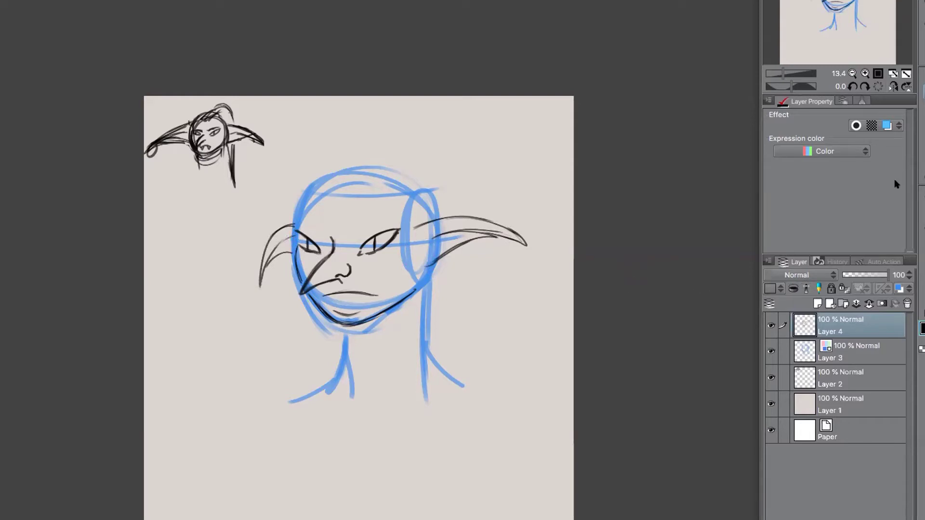
# Step: Erase the near ear and try a shorter one that curves down to a pointed tip
pyautogui.moveTo(424, 226)
pyautogui.mouseDown()
pyautogui.moveTo(408, 204)
pyautogui.moveTo(430, 216)
pyautogui.moveTo(460, 273)
pyautogui.moveTo(469, 202)
pyautogui.moveTo(486, 250)
pyautogui.moveTo(507, 216)
pyautogui.moveTo(530, 247)
pyautogui.mouseUp()
pyautogui.moveTo(482, 225)
pyautogui.mouseDown()
pyautogui.moveTo(464, 243)
pyautogui.moveTo(471, 249)
pyautogui.mouseUp()
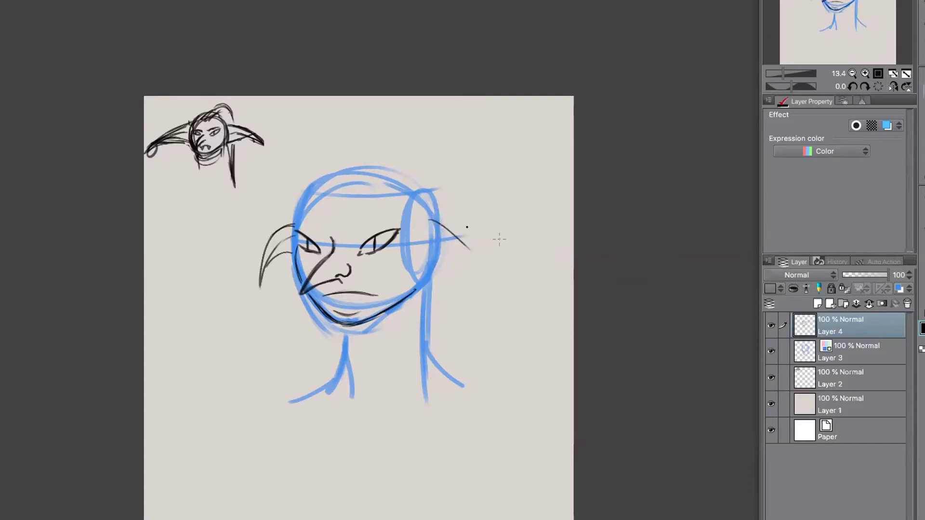
pyautogui.hotkey('ctrl', 'z')
pyautogui.moveTo(424, 227)
pyautogui.mouseDown()
pyautogui.moveTo(477, 233)
pyautogui.moveTo(496, 268)
pyautogui.mouseUp()
pyautogui.moveTo(471, 229); pyautogui.dragTo(497, 284)
pyautogui.moveTo(431, 263)
pyautogui.mouseDown()
pyautogui.moveTo(479, 254)
pyautogui.moveTo(497, 262)
pyautogui.moveTo(488, 256)
pyautogui.moveTo(501, 285)
pyautogui.mouseUp()
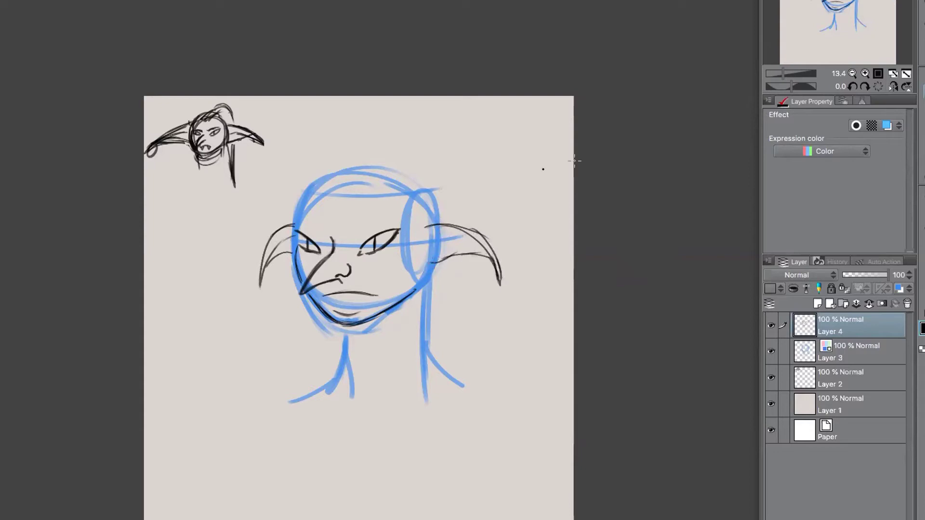
# Step: Redraw the nostril as a smaller, rounder curl beside the nose
pyautogui.moveTo(350, 270)
pyautogui.mouseDown()
pyautogui.moveTo(332, 269)
pyautogui.moveTo(342, 281)
pyautogui.moveTo(353, 266)
pyautogui.mouseUp()
pyautogui.hotkey('ctrl', 'z')
pyautogui.hotkey('ctrl', 'z')
pyautogui.moveTo(355, 275)
pyautogui.mouseDown()
pyautogui.moveTo(360, 268)
pyautogui.moveTo(343, 273)
pyautogui.mouseUp()
# Step: Erase both drooping ears from the head
pyautogui.scroll(2, 282, 313)
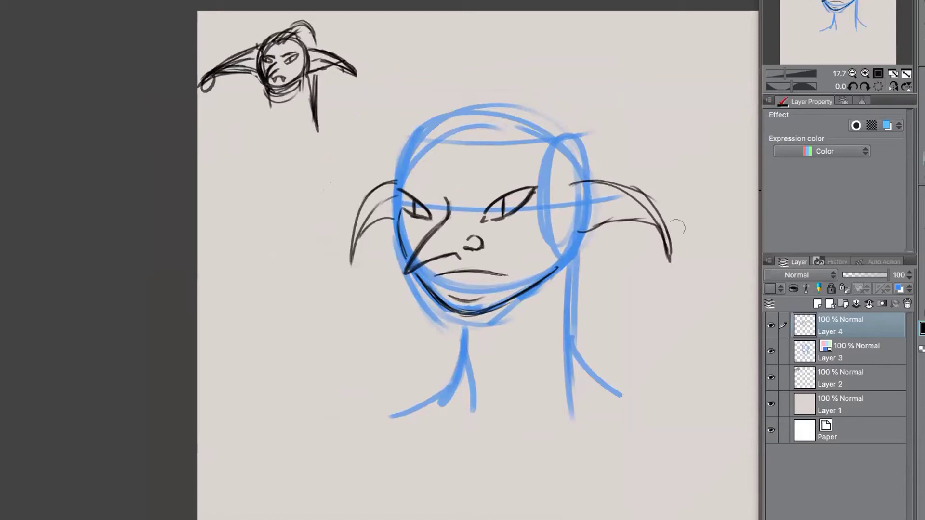
pyautogui.moveTo(674, 275)
pyautogui.mouseDown()
pyautogui.moveTo(656, 164)
pyautogui.moveTo(655, 263)
pyautogui.moveTo(599, 154)
pyautogui.moveTo(572, 244)
pyautogui.moveTo(572, 213)
pyautogui.mouseUp()
pyautogui.moveTo(384, 165)
pyautogui.mouseDown()
pyautogui.moveTo(387, 237)
pyautogui.moveTo(385, 164)
pyautogui.moveTo(351, 265)
pyautogui.mouseUp()
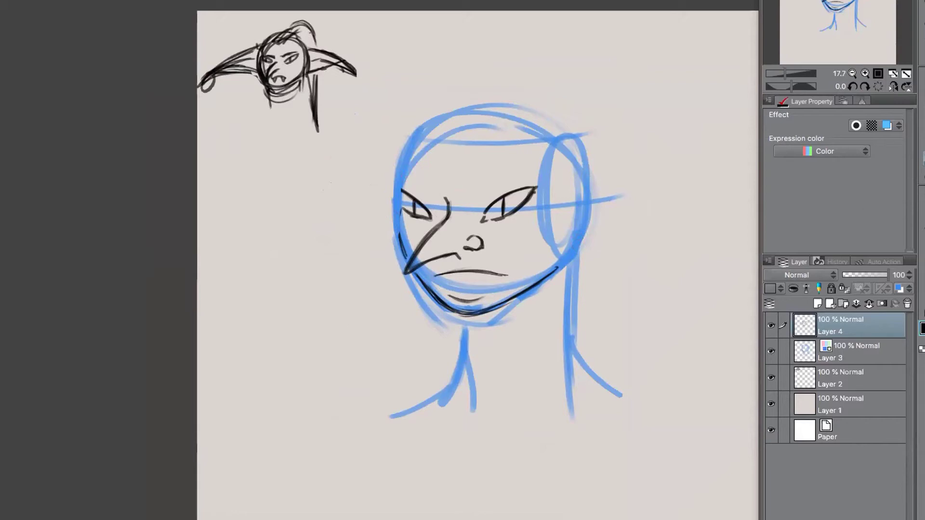
# Step: Draw a long, pointed near ear sweeping outward from the side plane, with an inner rim line and inner-ear folds
pyautogui.moveTo(650, 388); pyautogui.dragTo(461, 376)
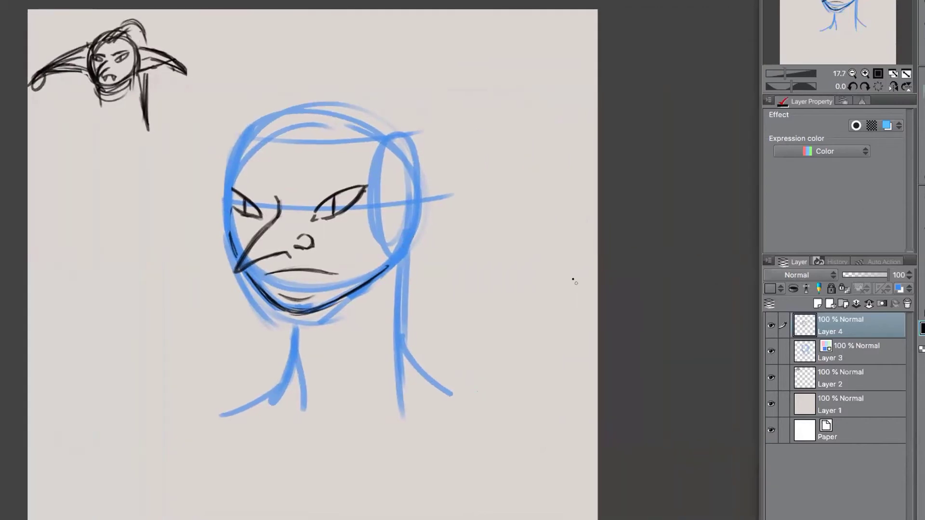
pyautogui.moveTo(394, 180); pyautogui.dragTo(457, 176)
pyautogui.moveTo(391, 186)
pyautogui.mouseDown()
pyautogui.moveTo(491, 171)
pyautogui.moveTo(533, 177)
pyautogui.moveTo(541, 190)
pyautogui.moveTo(497, 181)
pyautogui.mouseUp()
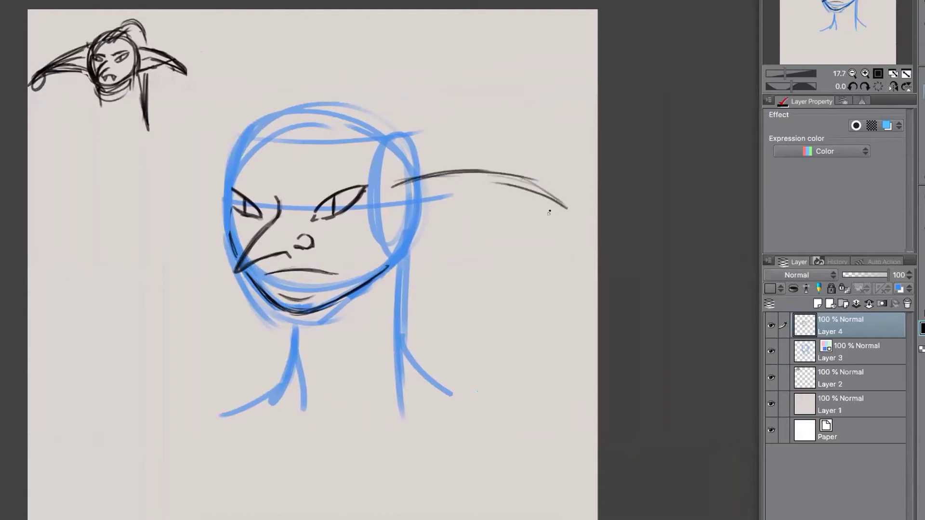
pyautogui.moveTo(544, 201)
pyautogui.mouseDown()
pyautogui.moveTo(458, 214)
pyautogui.moveTo(393, 242)
pyautogui.moveTo(549, 201)
pyautogui.moveTo(456, 189)
pyautogui.mouseUp()
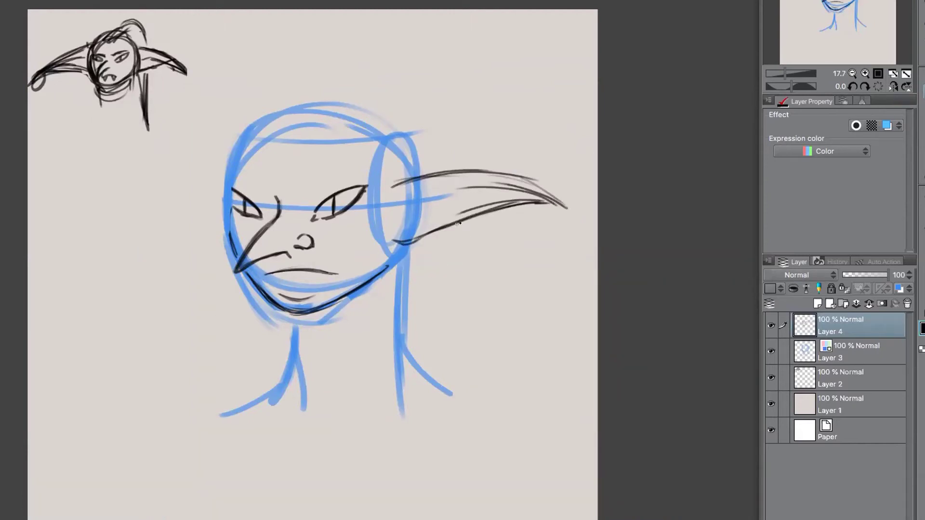
pyautogui.moveTo(396, 185)
pyautogui.mouseDown()
pyautogui.moveTo(389, 195)
pyautogui.moveTo(550, 185)
pyautogui.moveTo(438, 186)
pyautogui.moveTo(407, 215)
pyautogui.moveTo(415, 227)
pyautogui.moveTo(482, 204)
pyautogui.mouseUp()
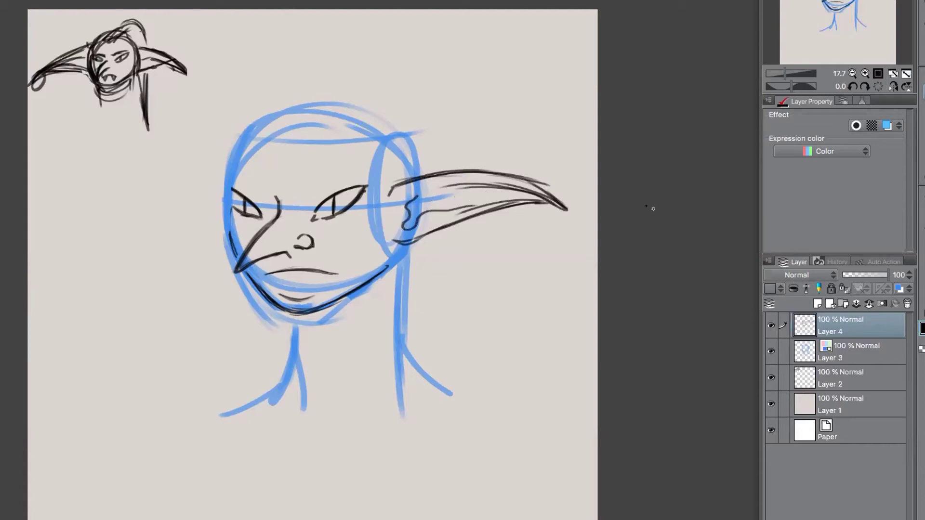
pyautogui.moveTo(225, 186)
pyautogui.mouseDown()
pyautogui.moveTo(174, 186)
pyautogui.moveTo(216, 222)
pyautogui.mouseUp()
pyautogui.press('e')
pyautogui.moveTo(223, 185)
pyautogui.mouseDown()
pyautogui.moveTo(220, 153)
pyautogui.moveTo(190, 210)
pyautogui.moveTo(175, 191)
pyautogui.mouseUp()
# Step: Lower the opacity of Layer 3 to 50% and make Layer 4 the active layer again
pyautogui.click(840, 352)
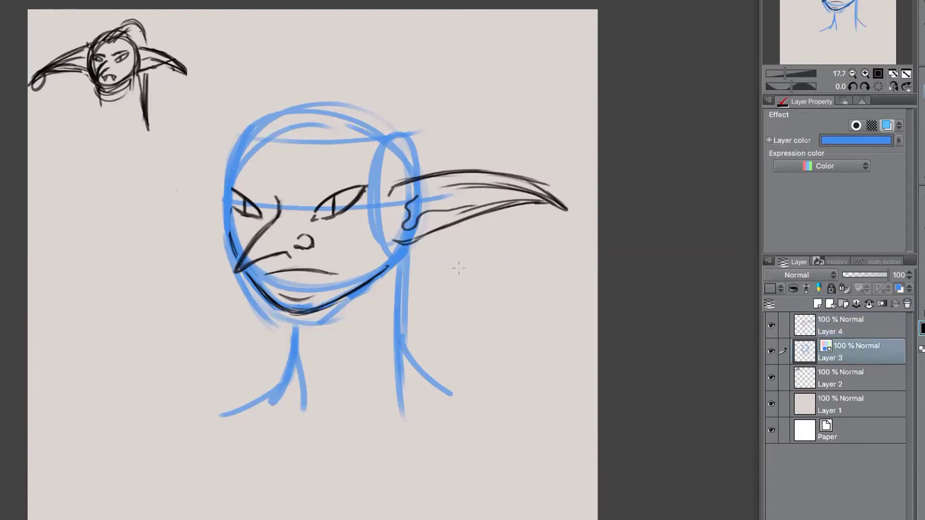
pyautogui.moveTo(888, 274); pyautogui.dragTo(864, 274)
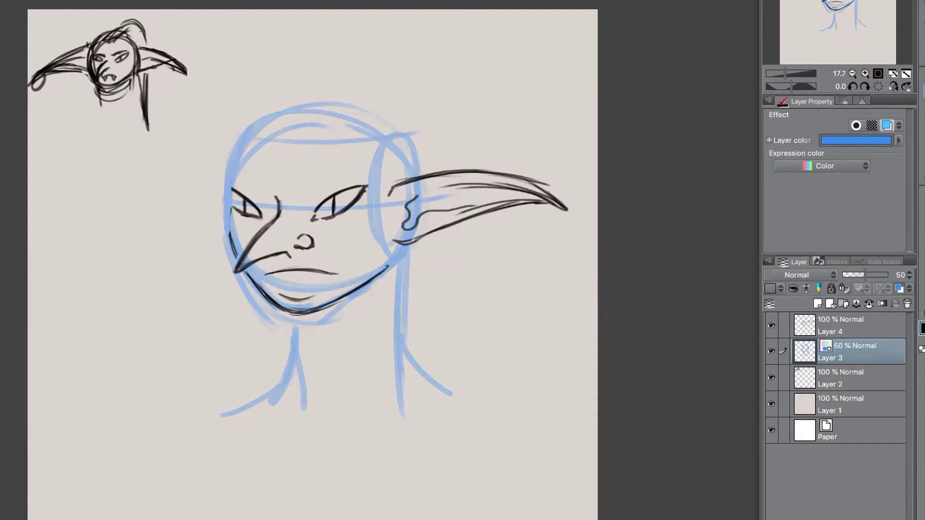
pyautogui.click(862, 320)
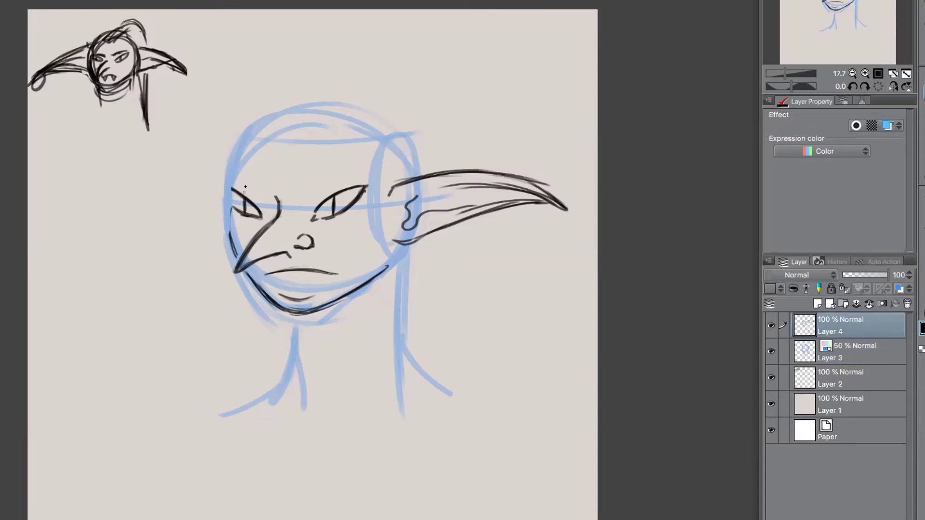
# Step: Draw a short pointed far ear flaring outward beside the far eye, and reinforce the face contour and jawline
pyautogui.moveTo(229, 184)
pyautogui.mouseDown()
pyautogui.moveTo(183, 169)
pyautogui.moveTo(216, 216)
pyautogui.mouseUp()
pyautogui.moveTo(195, 182)
pyautogui.mouseDown()
pyautogui.moveTo(229, 224)
pyautogui.moveTo(166, 183)
pyautogui.mouseUp()
pyautogui.moveTo(231, 170)
pyautogui.mouseDown()
pyautogui.moveTo(229, 232)
pyautogui.moveTo(225, 223)
pyautogui.moveTo(256, 279)
pyautogui.moveTo(247, 271)
pyautogui.moveTo(345, 316)
pyautogui.moveTo(296, 319)
pyautogui.moveTo(281, 305)
pyautogui.moveTo(304, 314)
pyautogui.moveTo(294, 347)
pyautogui.mouseUp()
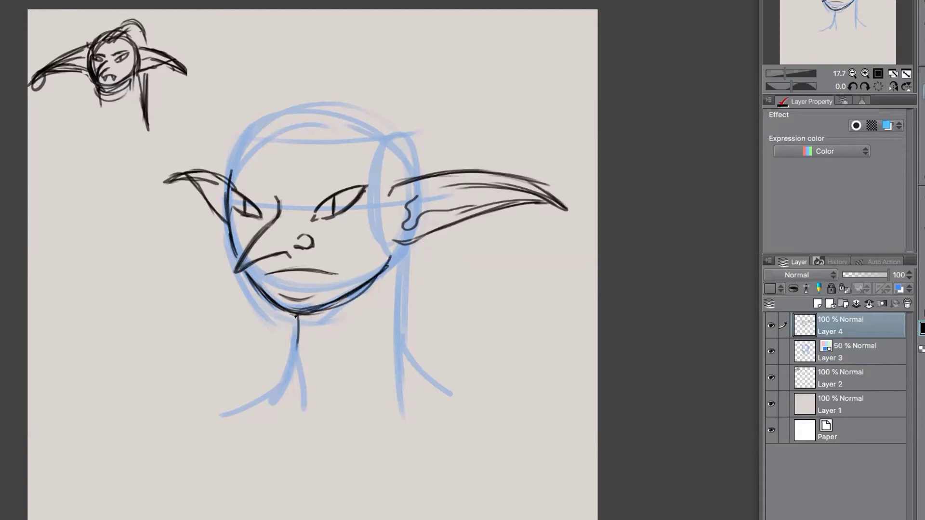
# Step: Undo the neck stroke and draw both sides of the neck from the chin and rear jaw, flaring outward at the base
pyautogui.hotkey('ctrl', 'z')
pyautogui.moveTo(284, 312); pyautogui.dragTo(275, 363)
pyautogui.moveTo(396, 252); pyautogui.dragTo(391, 308)
pyautogui.moveTo(388, 322); pyautogui.dragTo(424, 393)
pyautogui.moveTo(281, 320); pyautogui.dragTo(257, 380)
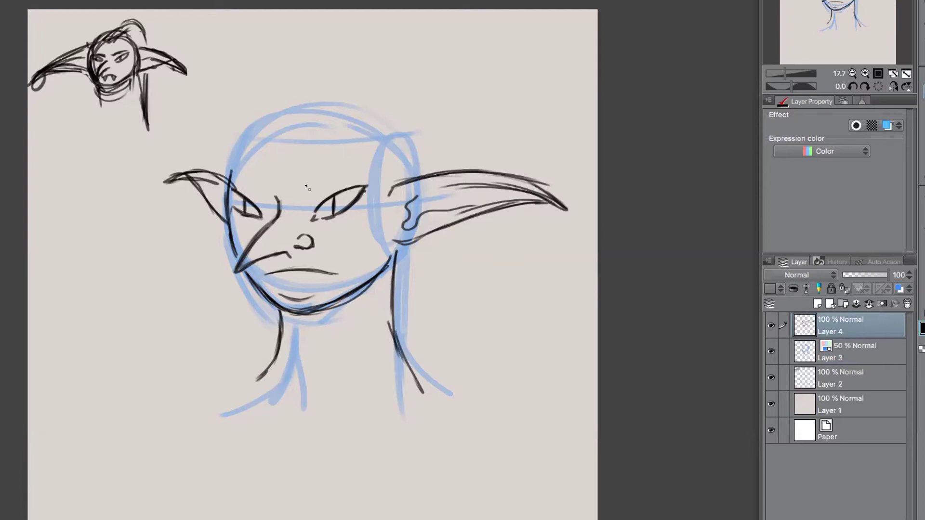
# Step: Draw angled eyebrows above both eyes and add small pointed fangs along the mouth line
pyautogui.moveTo(311, 183)
pyautogui.mouseDown()
pyautogui.moveTo(361, 181)
pyautogui.moveTo(309, 186)
pyautogui.moveTo(350, 179)
pyautogui.mouseUp()
pyautogui.moveTo(273, 189)
pyautogui.mouseDown()
pyautogui.moveTo(233, 177)
pyautogui.moveTo(259, 181)
pyautogui.moveTo(240, 205)
pyautogui.mouseUp()
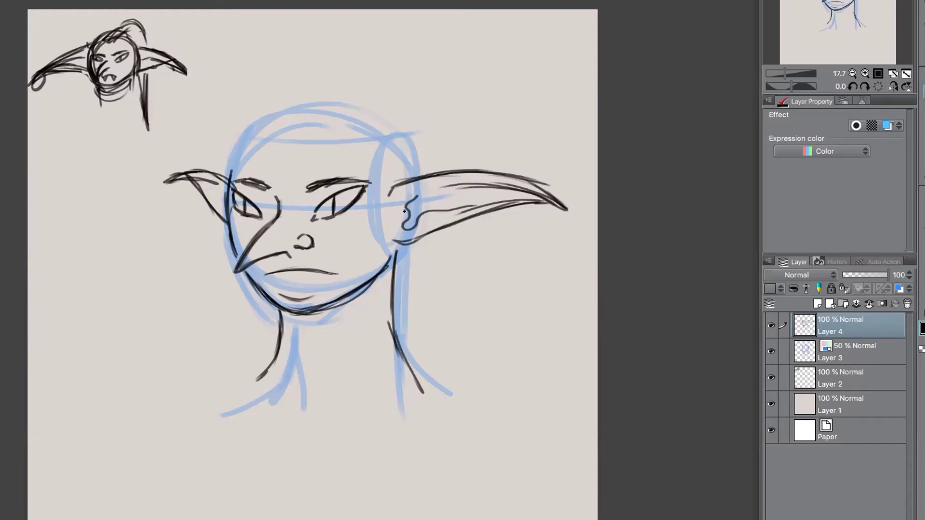
pyautogui.moveTo(312, 271)
pyautogui.mouseDown()
pyautogui.moveTo(327, 273)
pyautogui.moveTo(273, 273)
pyautogui.mouseUp()
# Step: Sketch a raised mohawk block on top of the head, with a large curve arching back from its rear edge
pyautogui.moveTo(290, 116); pyautogui.dragTo(322, 97)
pyautogui.moveTo(275, 133); pyautogui.dragTo(332, 91)
pyautogui.moveTo(289, 114)
pyautogui.mouseDown()
pyautogui.moveTo(343, 83)
pyautogui.moveTo(288, 149)
pyautogui.moveTo(370, 107)
pyautogui.mouseUp()
pyautogui.moveTo(370, 108)
pyautogui.mouseDown()
pyautogui.moveTo(364, 102)
pyautogui.moveTo(406, 94)
pyautogui.moveTo(442, 131)
pyautogui.mouseUp()
pyautogui.moveTo(368, 83)
pyautogui.mouseDown()
pyautogui.moveTo(424, 104)
pyautogui.moveTo(447, 149)
pyautogui.mouseUp()
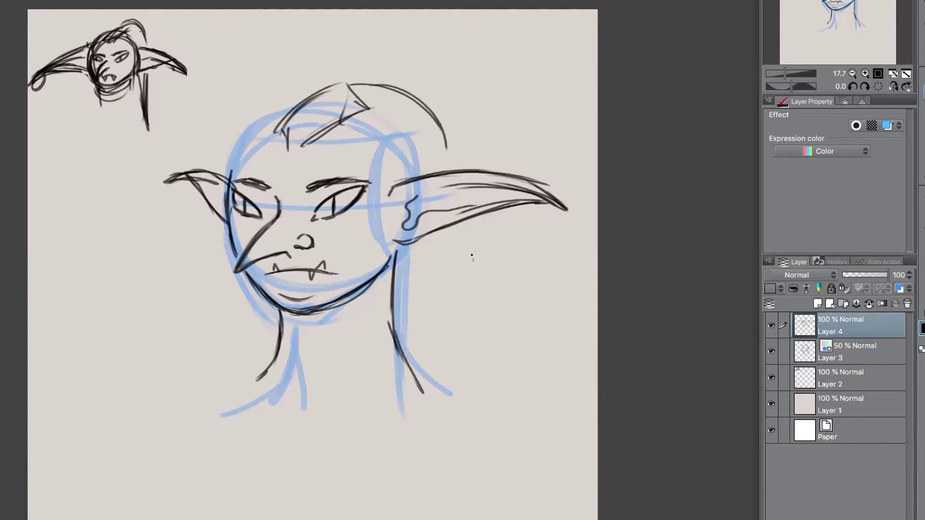
# Step: Redraw the mohawk's rear curve closer to the skull and add a long vertical hair line hanging behind the neck
pyautogui.hotkey('ctrl', 'z')
pyautogui.hotkey('ctrl', 'z')
pyautogui.moveTo(347, 115)
pyautogui.mouseDown()
pyautogui.moveTo(290, 145)
pyautogui.moveTo(274, 133)
pyautogui.moveTo(337, 81)
pyautogui.moveTo(364, 106)
pyautogui.moveTo(429, 110)
pyautogui.mouseUp()
pyautogui.hotkey('ctrl', 'z')
pyautogui.moveTo(377, 93); pyautogui.dragTo(427, 156)
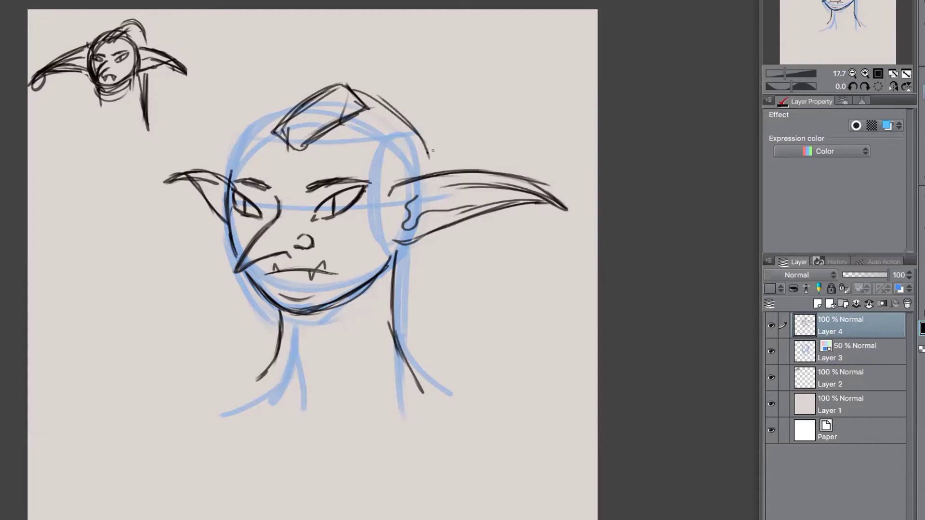
pyautogui.moveTo(444, 237)
pyautogui.mouseDown()
pyautogui.moveTo(442, 366)
pyautogui.moveTo(451, 376)
pyautogui.mouseUp()
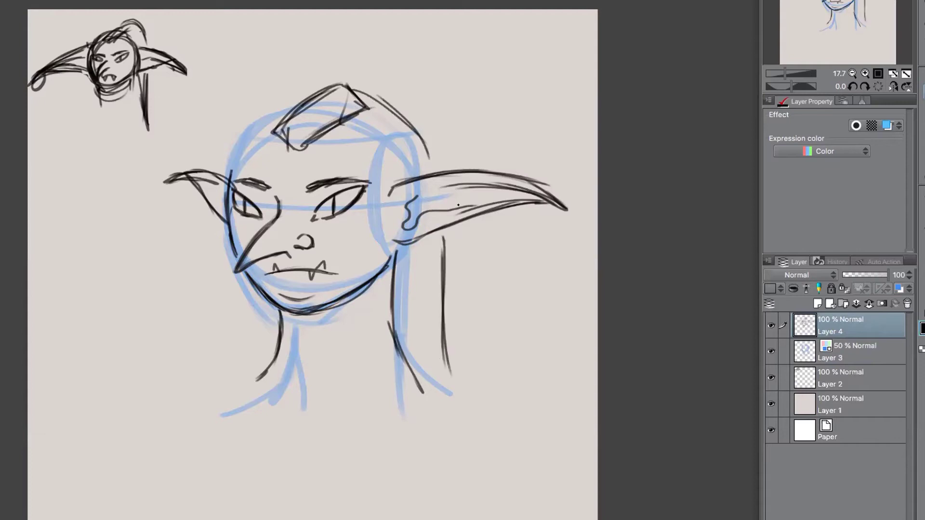
# Step: Outline the skull on both sides of the mohawk and hide the Layer 3 construction sketch
pyautogui.moveTo(366, 106); pyautogui.dragTo(414, 172)
pyautogui.moveTo(367, 105)
pyautogui.mouseDown()
pyautogui.moveTo(414, 171)
pyautogui.moveTo(410, 164)
pyautogui.mouseUp()
pyautogui.moveTo(290, 110)
pyautogui.mouseDown()
pyautogui.moveTo(249, 140)
pyautogui.moveTo(230, 171)
pyautogui.moveTo(292, 106)
pyautogui.mouseUp()
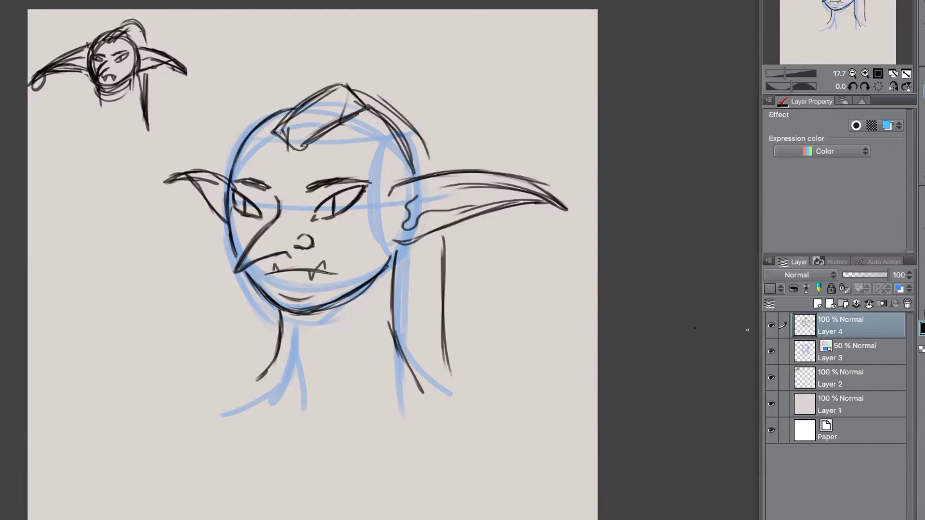
pyautogui.click(771, 351)
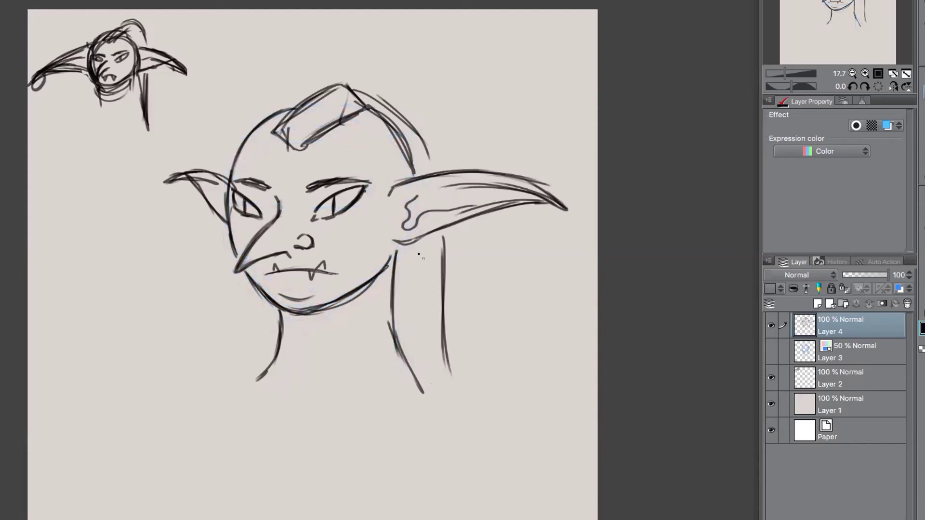
# Step: Extend the back hair lines to meet the near ear, and add strand and stubble hatching in and around the mohawk
pyautogui.moveTo(444, 226); pyautogui.dragTo(442, 256)
pyautogui.moveTo(417, 136); pyautogui.dragTo(430, 171)
pyautogui.moveTo(291, 143)
pyautogui.mouseDown()
pyautogui.moveTo(297, 119)
pyautogui.moveTo(340, 95)
pyautogui.moveTo(350, 105)
pyautogui.moveTo(340, 131)
pyautogui.moveTo(350, 132)
pyautogui.mouseUp()
pyautogui.moveTo(383, 124); pyautogui.dragTo(367, 133)
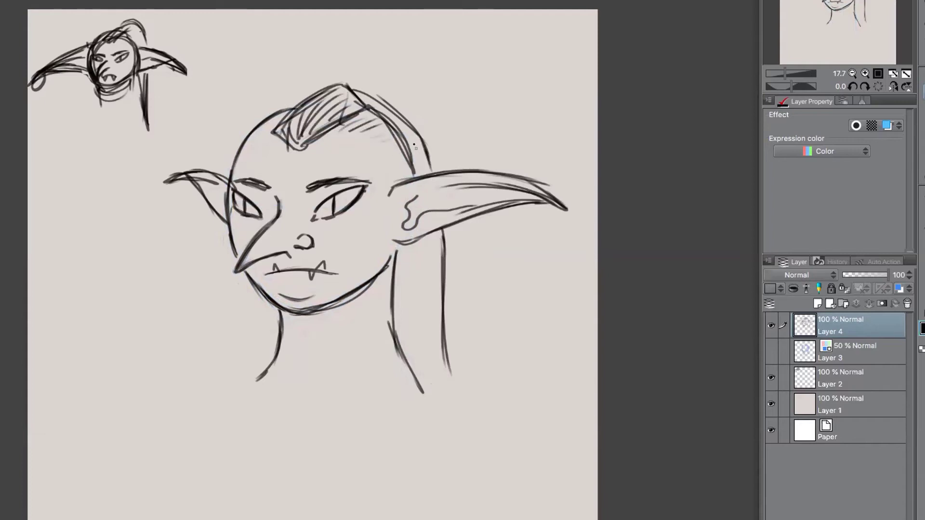
pyautogui.moveTo(303, 99)
pyautogui.mouseDown()
pyautogui.moveTo(279, 117)
pyautogui.moveTo(284, 102)
pyautogui.moveTo(254, 131)
pyautogui.mouseUp()
# Step: Strengthen both neck lines and draw sloping shoulder lines outward from the base of the neck
pyautogui.moveTo(395, 241)
pyautogui.mouseDown()
pyautogui.moveTo(398, 355)
pyautogui.moveTo(418, 389)
pyautogui.mouseUp()
pyautogui.moveTo(283, 312); pyautogui.dragTo(271, 394)
pyautogui.moveTo(279, 344); pyautogui.dragTo(250, 382)
pyautogui.moveTo(278, 362); pyautogui.dragTo(173, 393)
pyautogui.moveTo(395, 353); pyautogui.dragTo(453, 375)
pyautogui.moveTo(424, 373); pyautogui.dragTo(485, 395)
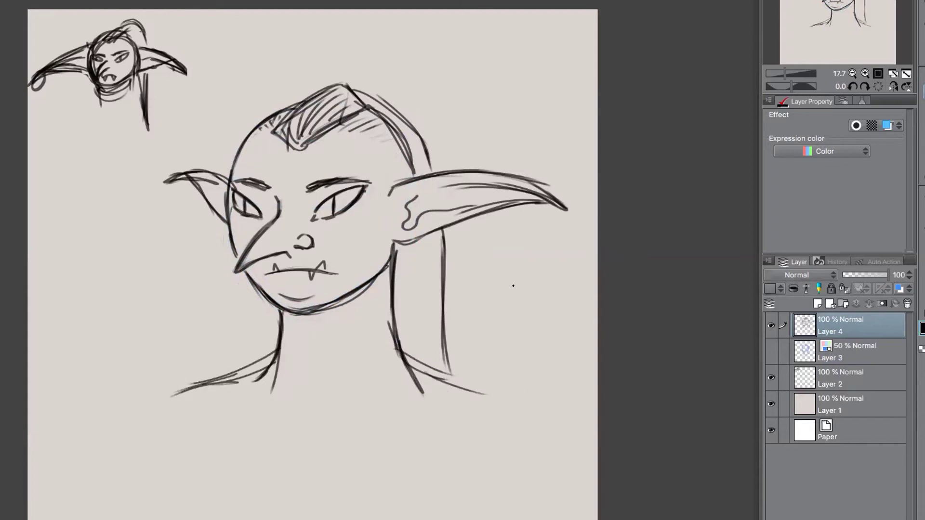
# Step: Refine the far forehead and cheek contour and darken the jawline up to the near ear
pyautogui.moveTo(261, 122); pyautogui.dragTo(231, 192)
pyautogui.moveTo(234, 157)
pyautogui.mouseDown()
pyautogui.moveTo(241, 258)
pyautogui.moveTo(289, 312)
pyautogui.moveTo(339, 304)
pyautogui.moveTo(389, 252)
pyautogui.mouseUp()
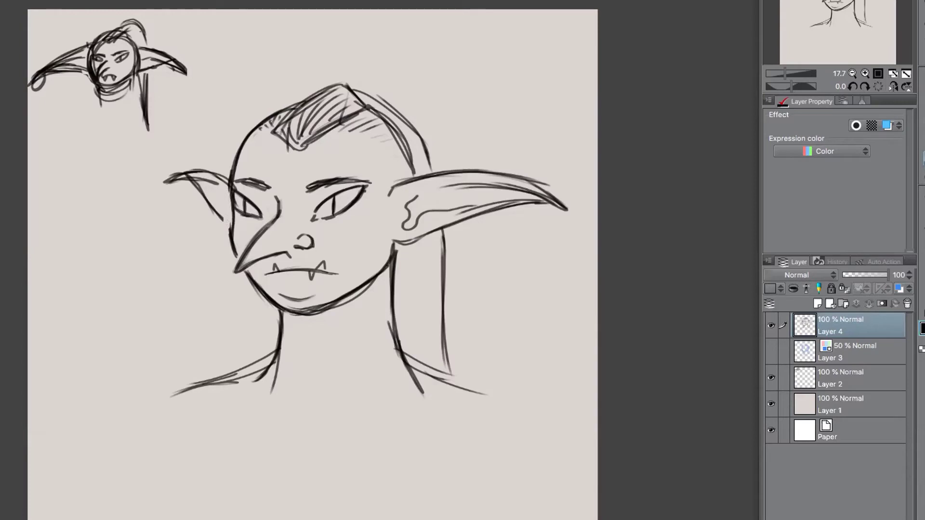
# Step: Extend the far ear's lower edge to the head and define where the near ear joins the head
pyautogui.moveTo(216, 217); pyautogui.dragTo(231, 227)
pyautogui.moveTo(392, 254); pyautogui.dragTo(395, 238)
pyautogui.moveTo(389, 186)
pyautogui.mouseDown()
pyautogui.moveTo(379, 253)
pyautogui.moveTo(383, 185)
pyautogui.moveTo(409, 177)
pyautogui.mouseUp()
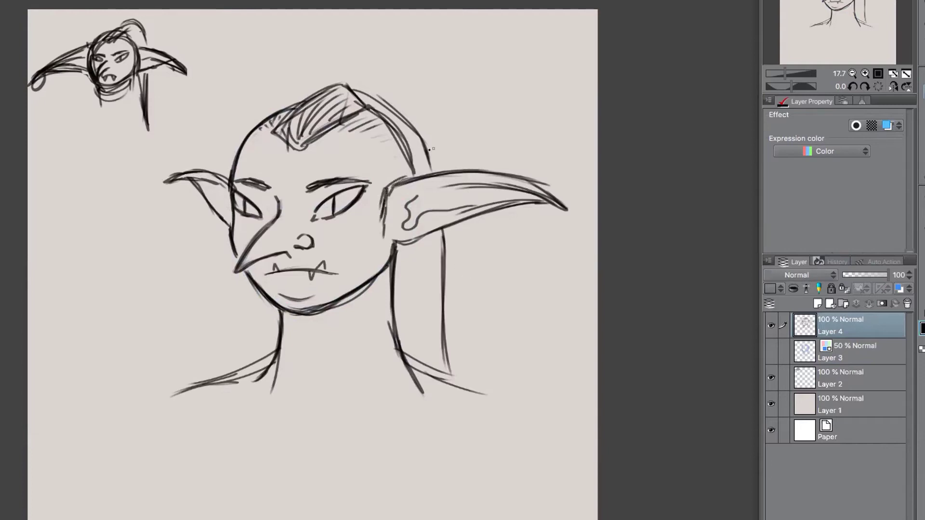
# Step: Add hair strands across the side of the head between the mohawk and the near ear
pyautogui.moveTo(369, 128)
pyautogui.mouseDown()
pyautogui.moveTo(408, 170)
pyautogui.moveTo(348, 123)
pyautogui.moveTo(389, 151)
pyautogui.mouseUp()
pyautogui.moveTo(327, 150); pyautogui.dragTo(398, 168)
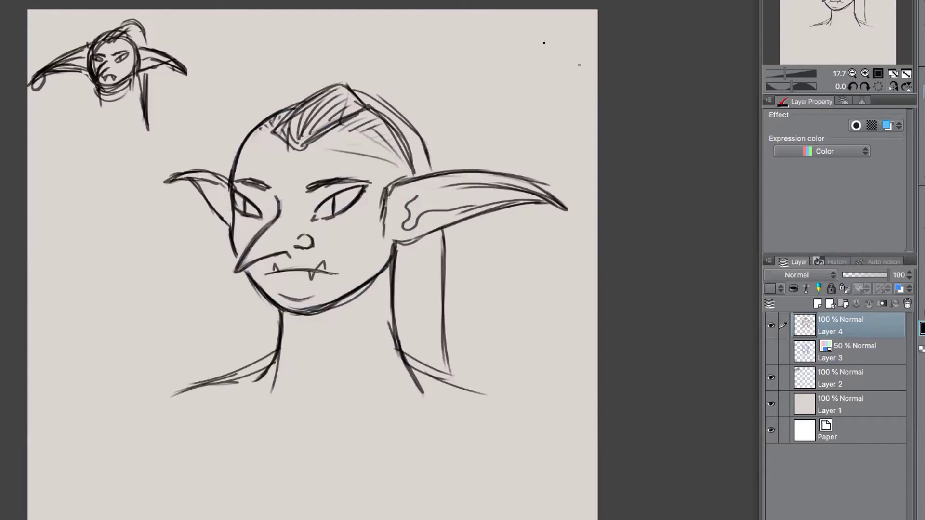
pyautogui.moveTo(369, 103); pyautogui.dragTo(417, 165)
# Step: Draw vertical strands in the hair behind the neck and two slanted tendon lines down the neck
pyautogui.moveTo(428, 242); pyautogui.dragTo(432, 365)
pyautogui.moveTo(415, 246)
pyautogui.mouseDown()
pyautogui.moveTo(425, 345)
pyautogui.moveTo(405, 314)
pyautogui.mouseUp()
pyautogui.moveTo(383, 278)
pyautogui.mouseDown()
pyautogui.moveTo(352, 379)
pyautogui.moveTo(367, 326)
pyautogui.mouseUp()
pyautogui.moveTo(305, 325); pyautogui.dragTo(318, 372)
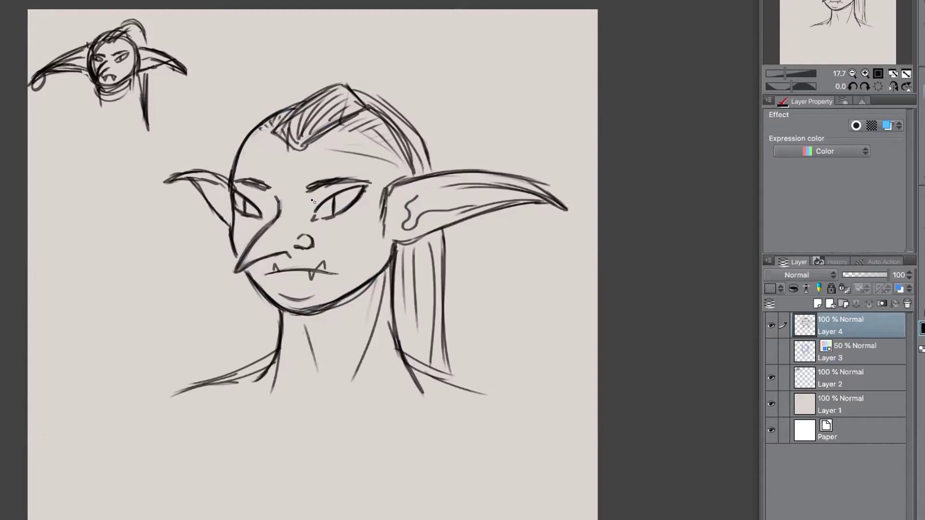
# Step: Draw a crease above the far eye and shift the far eye slightly toward the nose
pyautogui.moveTo(321, 220); pyautogui.dragTo(331, 227)
pyautogui.moveTo(275, 214); pyautogui.dragTo(246, 193)
pyautogui.hotkey('ctrl', 'z')
pyautogui.moveTo(265, 209); pyautogui.dragTo(240, 186)
pyautogui.moveTo(236, 186)
pyautogui.mouseDown()
pyautogui.moveTo(234, 211)
pyautogui.moveTo(259, 230)
pyautogui.moveTo(268, 207)
pyautogui.moveTo(239, 183)
pyautogui.moveTo(264, 199)
pyautogui.mouseUp()
pyautogui.hotkey('ctrl', 't')
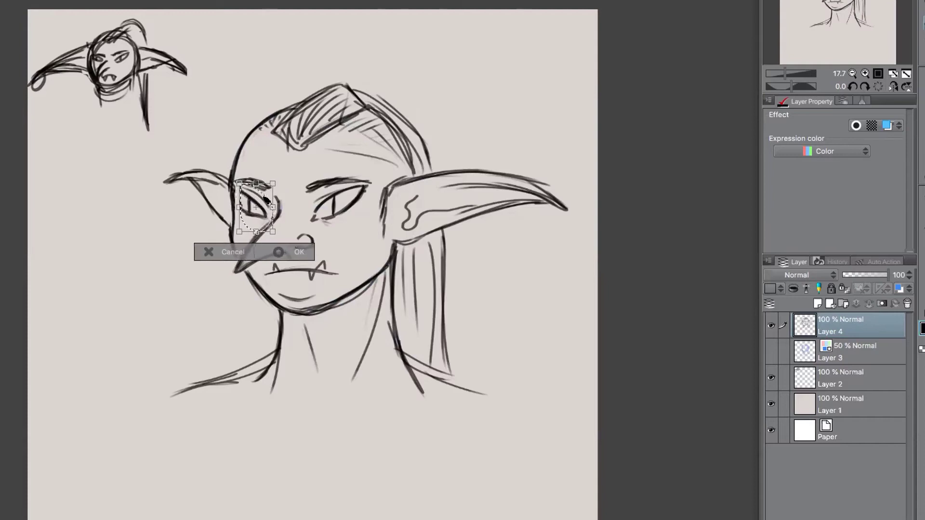
pyautogui.press('Return')
pyautogui.hotkey('ctrl', 'd')
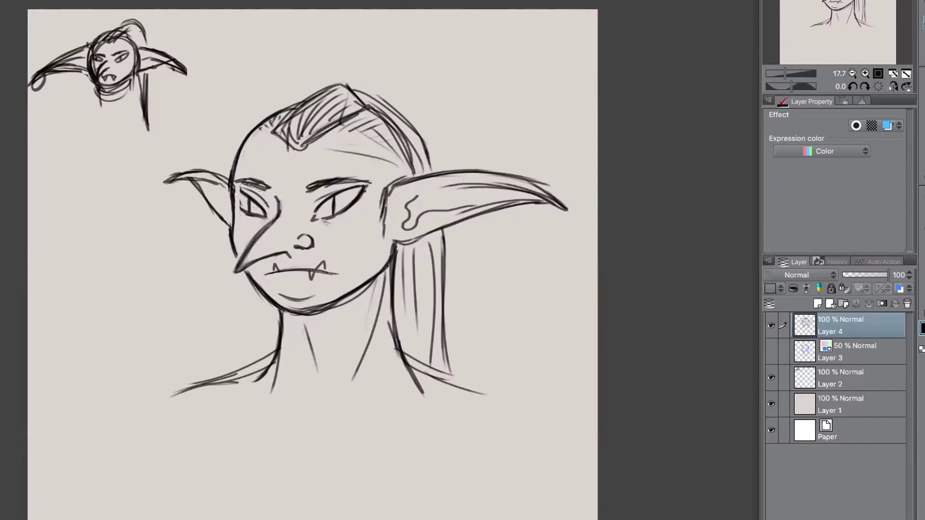
# Step: Rework the lower lids and slit pupils of both eyes and add a faint line beside the nose bridge
pyautogui.moveTo(243, 191)
pyautogui.mouseDown()
pyautogui.moveTo(235, 186)
pyautogui.moveTo(241, 210)
pyautogui.mouseUp()
pyautogui.moveTo(312, 217)
pyautogui.mouseDown()
pyautogui.moveTo(368, 185)
pyautogui.moveTo(321, 219)
pyautogui.moveTo(343, 214)
pyautogui.moveTo(321, 217)
pyautogui.moveTo(333, 215)
pyautogui.mouseUp()
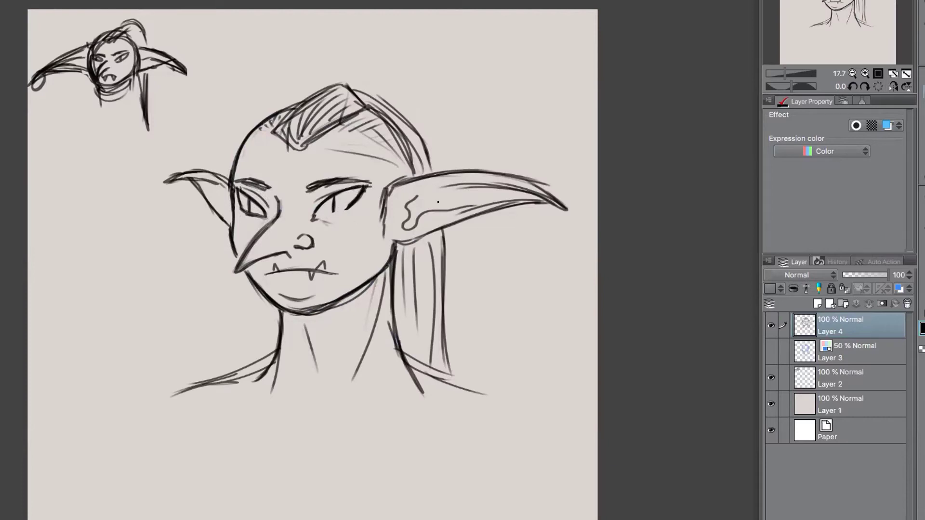
pyautogui.moveTo(345, 205)
pyautogui.mouseDown()
pyautogui.moveTo(353, 199)
pyautogui.moveTo(316, 218)
pyautogui.mouseUp()
pyautogui.moveTo(247, 200); pyautogui.dragTo(249, 214)
pyautogui.moveTo(303, 212); pyautogui.dragTo(302, 195)
# Step: Erase and redraw the nostril smaller, and move the whole nose slightly upward
pyautogui.press('e')
pyautogui.moveTo(310, 243); pyautogui.dragTo(305, 231)
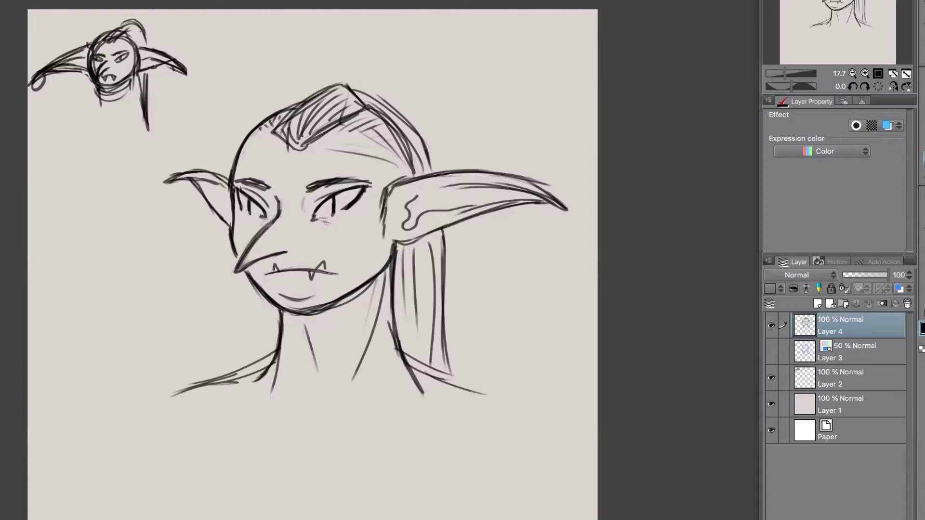
pyautogui.moveTo(291, 249)
pyautogui.mouseDown()
pyautogui.moveTo(306, 240)
pyautogui.moveTo(292, 237)
pyautogui.moveTo(294, 250)
pyautogui.mouseUp()
pyautogui.moveTo(273, 192)
pyautogui.mouseDown()
pyautogui.moveTo(272, 218)
pyautogui.moveTo(241, 248)
pyautogui.moveTo(231, 278)
pyautogui.moveTo(313, 232)
pyautogui.moveTo(285, 186)
pyautogui.mouseUp()
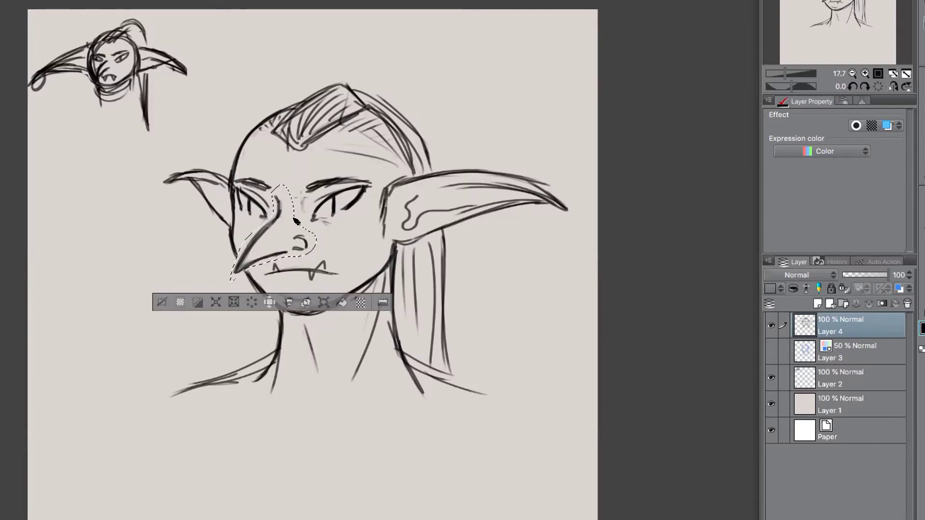
pyautogui.hotkey('ctrl', 't')
pyautogui.moveTo(285, 224); pyautogui.dragTo(287, 224)
pyautogui.press('Return')
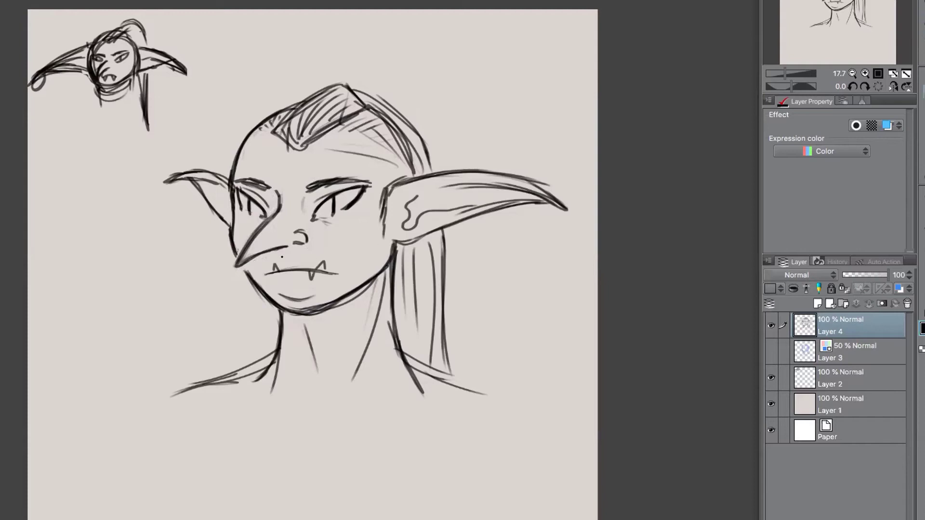
# Step: Join the far cheek contour to the nose tip, redraw the far neck line further in, and erase the shoulder and near neck lines
pyautogui.moveTo(241, 266); pyautogui.dragTo(253, 283)
pyautogui.moveTo(286, 315)
pyautogui.mouseDown()
pyautogui.moveTo(270, 394)
pyautogui.moveTo(282, 327)
pyautogui.mouseUp()
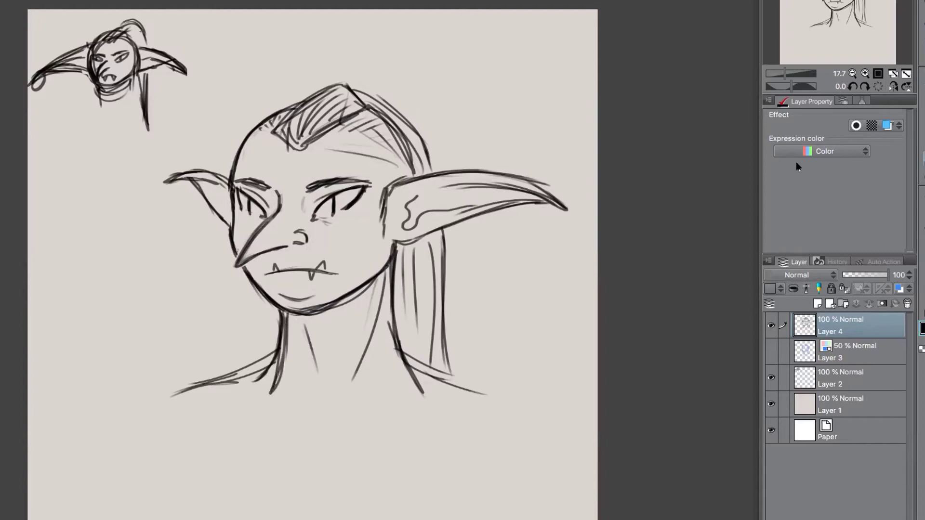
pyautogui.hotkey('ctrl', 'z')
pyautogui.hotkey('ctrl', 'z')
pyautogui.hotkey('ctrl', 'z')
pyautogui.moveTo(263, 358)
pyautogui.mouseDown()
pyautogui.moveTo(223, 392)
pyautogui.moveTo(182, 384)
pyautogui.moveTo(171, 395)
pyautogui.mouseUp()
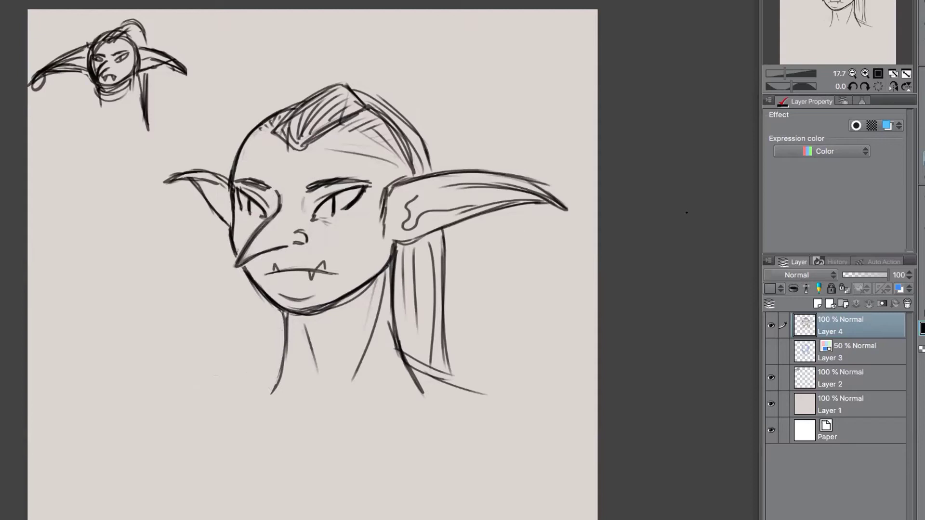
pyautogui.moveTo(406, 276)
pyautogui.mouseDown()
pyautogui.moveTo(389, 320)
pyautogui.moveTo(420, 390)
pyautogui.moveTo(441, 395)
pyautogui.moveTo(450, 384)
pyautogui.moveTo(428, 378)
pyautogui.moveTo(501, 392)
pyautogui.mouseUp()
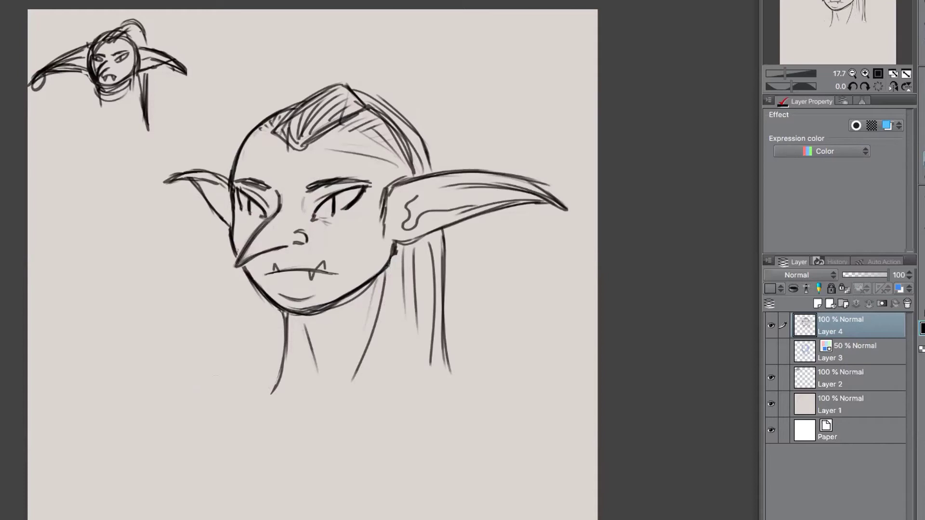
# Step: Redraw the near neck line flaring out at its base and a sloping far shoulder line
pyautogui.moveTo(395, 248)
pyautogui.mouseDown()
pyautogui.moveTo(385, 332)
pyautogui.moveTo(384, 305)
pyautogui.moveTo(408, 399)
pyautogui.mouseUp()
pyautogui.moveTo(388, 288)
pyautogui.mouseDown()
pyautogui.moveTo(401, 388)
pyautogui.moveTo(434, 390)
pyautogui.mouseUp()
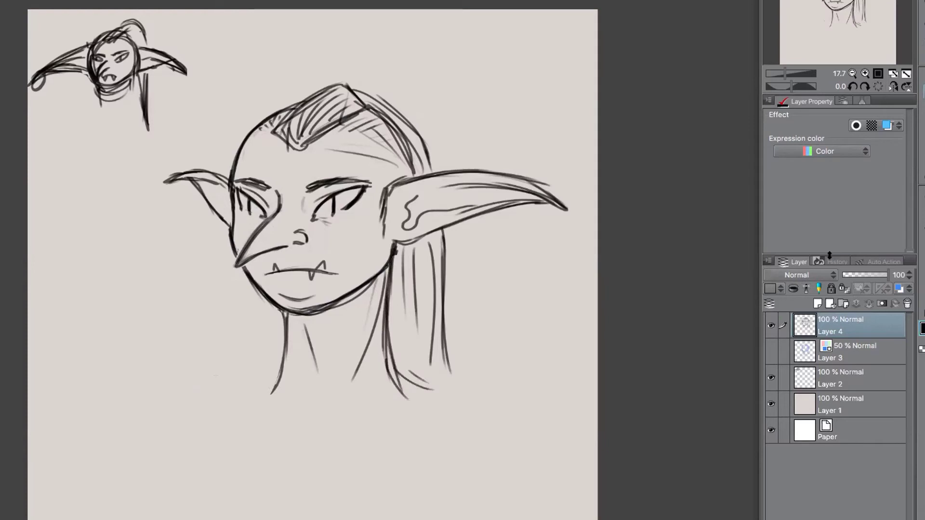
pyautogui.moveTo(279, 373); pyautogui.dragTo(214, 397)
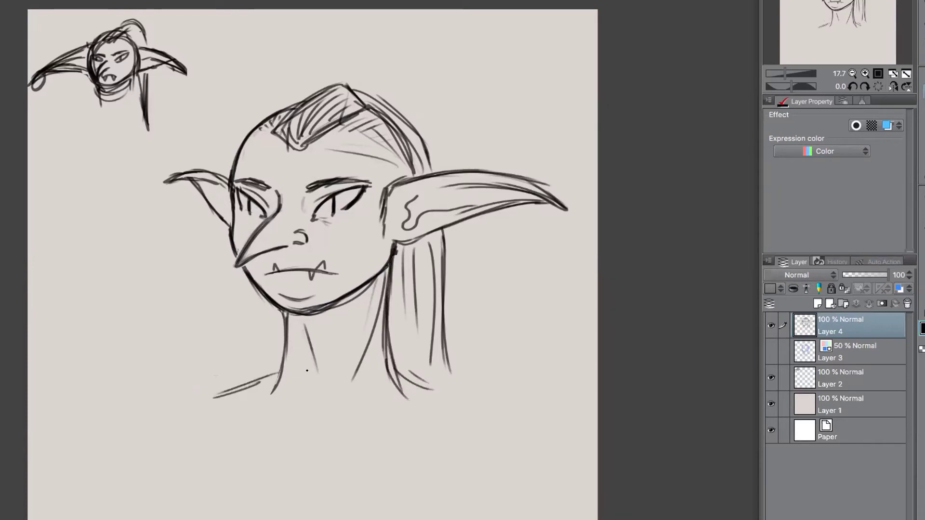
pyautogui.moveTo(262, 367); pyautogui.dragTo(233, 382)
pyautogui.moveTo(284, 360)
pyautogui.mouseDown()
pyautogui.moveTo(263, 391)
pyautogui.moveTo(196, 386)
pyautogui.moveTo(165, 403)
pyautogui.moveTo(191, 391)
pyautogui.mouseUp()
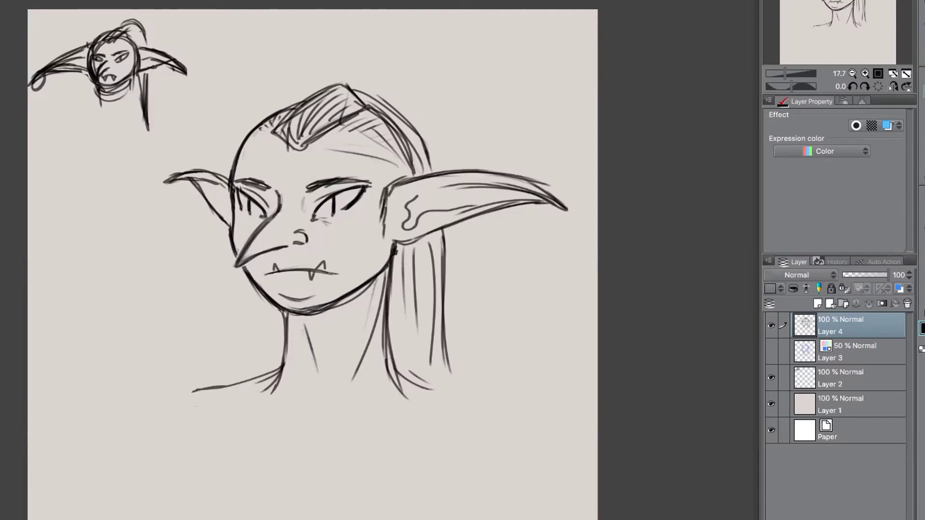
# Step: Erase both eyebrows and redraw them higher with short hair strokes, giving the near one an angular outer end
pyautogui.moveTo(343, 173)
pyautogui.mouseDown()
pyautogui.moveTo(368, 182)
pyautogui.moveTo(339, 169)
pyautogui.moveTo(342, 181)
pyautogui.moveTo(306, 186)
pyautogui.mouseUp()
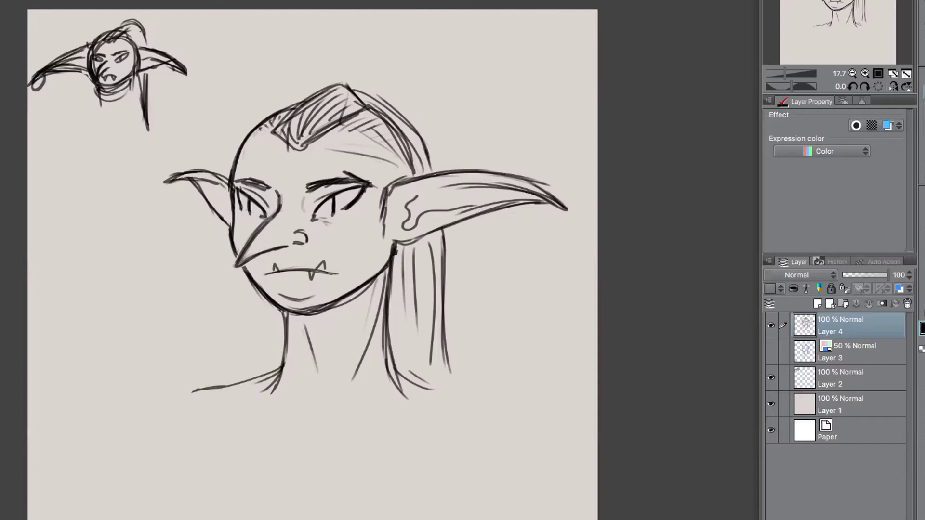
pyautogui.moveTo(310, 188); pyautogui.dragTo(363, 179)
pyautogui.moveTo(274, 183); pyautogui.dragTo(236, 181)
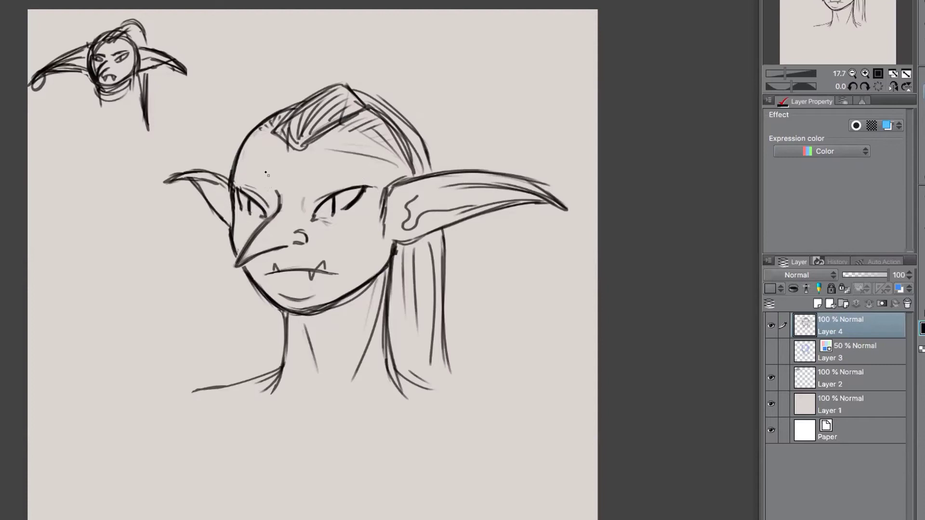
pyautogui.moveTo(269, 175)
pyautogui.mouseDown()
pyautogui.moveTo(258, 184)
pyautogui.moveTo(236, 175)
pyautogui.mouseUp()
pyautogui.moveTo(313, 185); pyautogui.dragTo(331, 174)
pyautogui.moveTo(313, 183); pyautogui.dragTo(335, 174)
pyautogui.moveTo(325, 180)
pyautogui.mouseDown()
pyautogui.moveTo(343, 169)
pyautogui.moveTo(385, 183)
pyautogui.moveTo(368, 186)
pyautogui.moveTo(374, 191)
pyautogui.mouseUp()
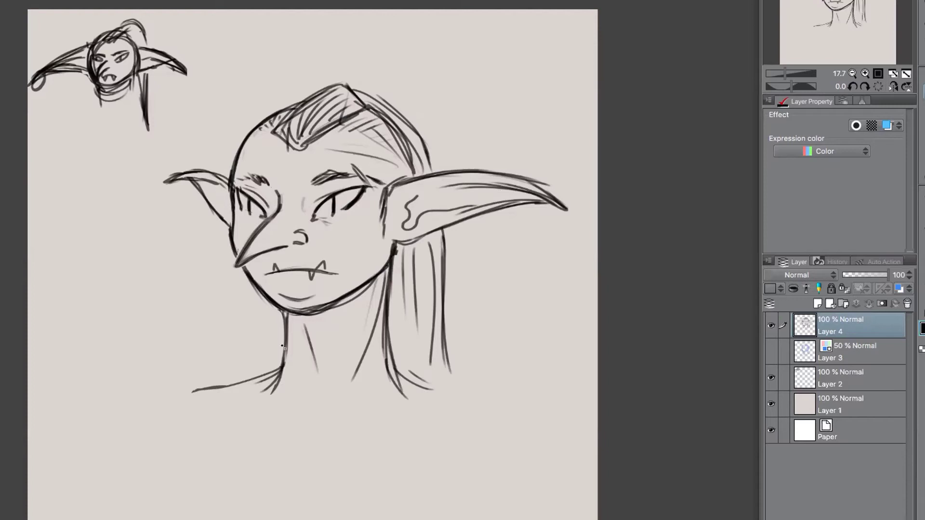
# Step: Erase the neck-base and shoulder lines and redraw the far shoulder as one long sloping line
pyautogui.moveTo(268, 355)
pyautogui.mouseDown()
pyautogui.moveTo(270, 372)
pyautogui.moveTo(192, 391)
pyautogui.mouseUp()
pyautogui.moveTo(282, 375); pyautogui.dragTo(274, 392)
pyautogui.moveTo(422, 400)
pyautogui.mouseDown()
pyautogui.moveTo(399, 389)
pyautogui.moveTo(414, 383)
pyautogui.moveTo(410, 377)
pyautogui.mouseUp()
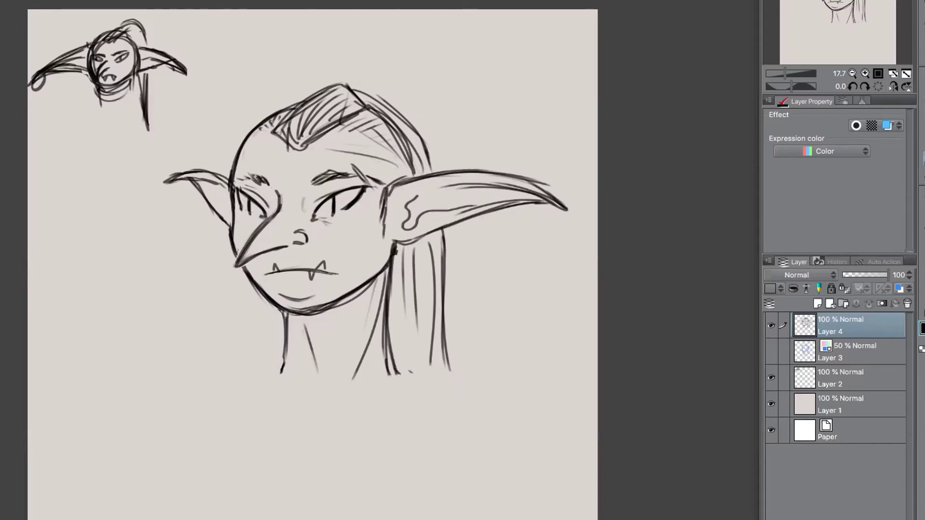
pyautogui.moveTo(284, 355); pyautogui.dragTo(169, 393)
# Step: Extend the back hair into a long lock that curves forward over the near shoulder and tapers to a point
pyautogui.moveTo(444, 332)
pyautogui.mouseDown()
pyautogui.moveTo(438, 378)
pyautogui.moveTo(437, 366)
pyautogui.moveTo(380, 489)
pyautogui.mouseUp()
pyautogui.moveTo(391, 366); pyautogui.dragTo(401, 393)
pyautogui.moveTo(400, 348); pyautogui.dragTo(367, 472)
pyautogui.moveTo(389, 424); pyautogui.dragTo(369, 518)
pyautogui.moveTo(434, 399); pyautogui.dragTo(371, 506)
pyautogui.moveTo(431, 319); pyautogui.dragTo(383, 454)
pyautogui.moveTo(402, 350)
pyautogui.mouseDown()
pyautogui.moveTo(374, 462)
pyautogui.moveTo(398, 352)
pyautogui.mouseUp()
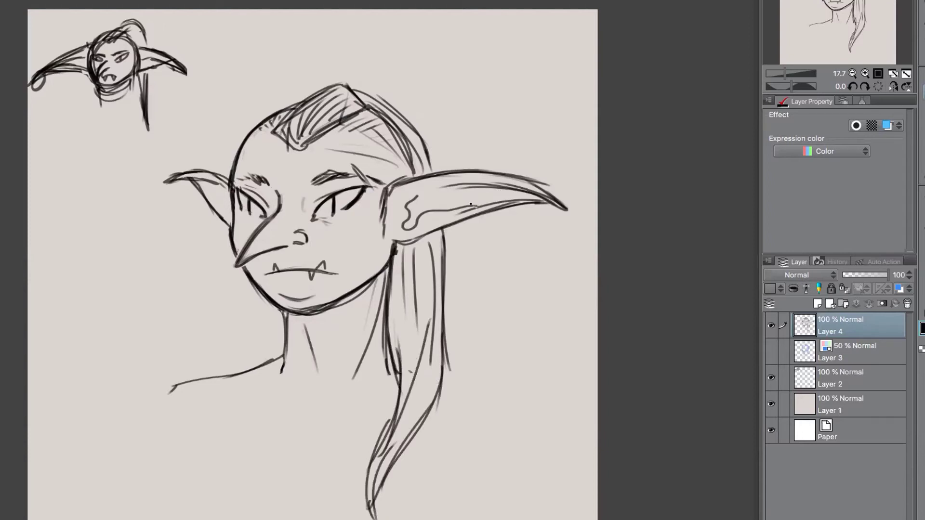
# Step: Draw a short near shoulder line behind the hair lock and trim the outer ends of both shoulder lines
pyautogui.moveTo(443, 380); pyautogui.dragTo(477, 392)
pyautogui.moveTo(208, 370); pyautogui.dragTo(166, 397)
pyautogui.moveTo(464, 386); pyautogui.dragTo(485, 406)
# Step: Draw a small ring earring under the near ear's tip and write a letter R between the thumbnail and the head
pyautogui.moveTo(525, 197)
pyautogui.mouseDown()
pyautogui.moveTo(529, 226)
pyautogui.moveTo(528, 203)
pyautogui.mouseUp()
pyautogui.hotkey('ctrl', 'z')
pyautogui.moveTo(531, 202)
pyautogui.mouseDown()
pyautogui.moveTo(522, 213)
pyautogui.moveTo(540, 202)
pyautogui.mouseUp()
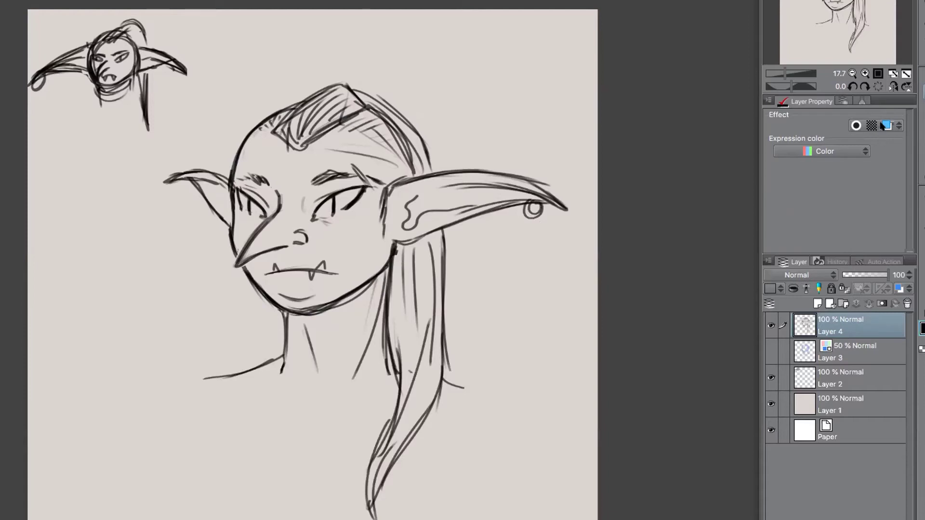
pyautogui.hotkey('ctrl', 'z')
pyautogui.moveTo(532, 199)
pyautogui.mouseDown()
pyautogui.moveTo(530, 213)
pyautogui.moveTo(539, 203)
pyautogui.mouseUp()
pyautogui.moveTo(215, 39)
pyautogui.mouseDown()
pyautogui.moveTo(223, 80)
pyautogui.moveTo(251, 69)
pyautogui.mouseUp()
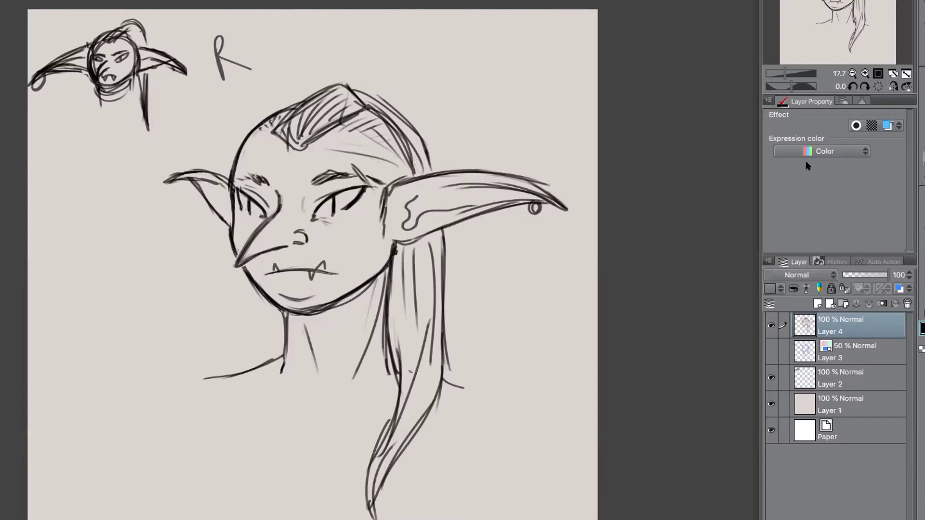
# Step: Replace the strands on the side of the head with short stubble strokes and shift the drawing down toward the far side
pyautogui.moveTo(359, 125)
pyautogui.mouseDown()
pyautogui.moveTo(342, 156)
pyautogui.moveTo(368, 136)
pyautogui.moveTo(373, 154)
pyautogui.moveTo(402, 166)
pyautogui.mouseUp()
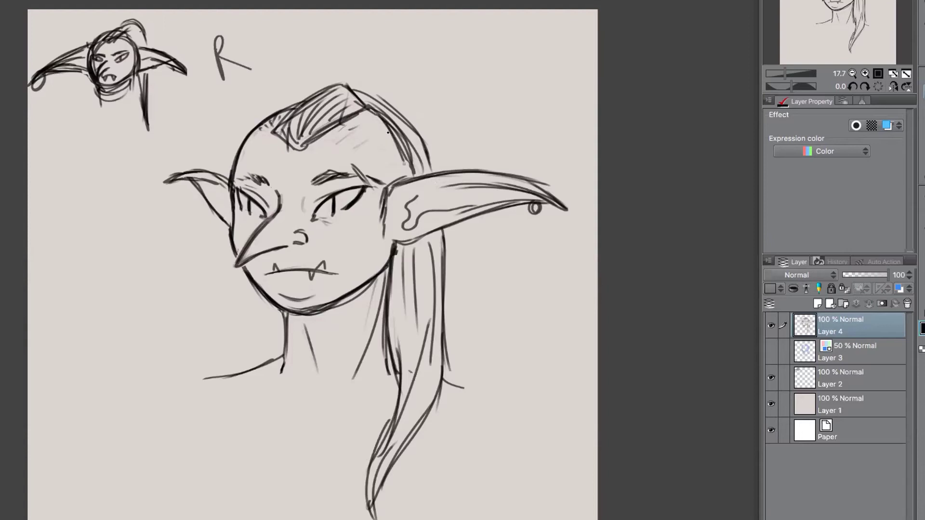
pyautogui.moveTo(382, 126); pyautogui.dragTo(376, 130)
pyautogui.moveTo(382, 132)
pyautogui.mouseDown()
pyautogui.moveTo(347, 129)
pyautogui.moveTo(381, 167)
pyautogui.mouseUp()
pyautogui.moveTo(501, 346); pyautogui.dragTo(476, 370)
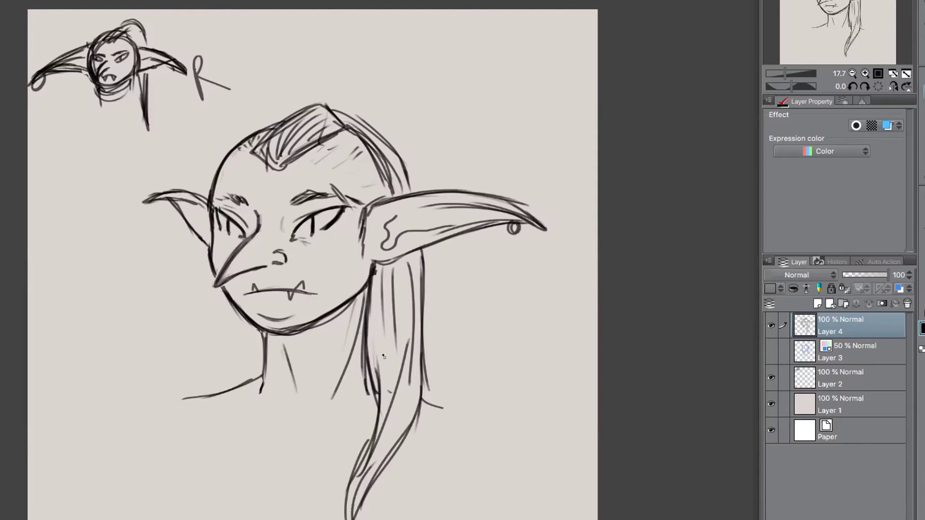
# Step: Redraw the mouth as a heavier line with downturned corners and add a short lower-lip stroke
pyautogui.moveTo(303, 289); pyautogui.dragTo(322, 299)
pyautogui.moveTo(254, 290)
pyautogui.mouseDown()
pyautogui.moveTo(359, 275)
pyautogui.moveTo(240, 295)
pyautogui.moveTo(287, 284)
pyautogui.moveTo(321, 300)
pyautogui.mouseUp()
pyautogui.moveTo(264, 299); pyautogui.dragTo(283, 302)
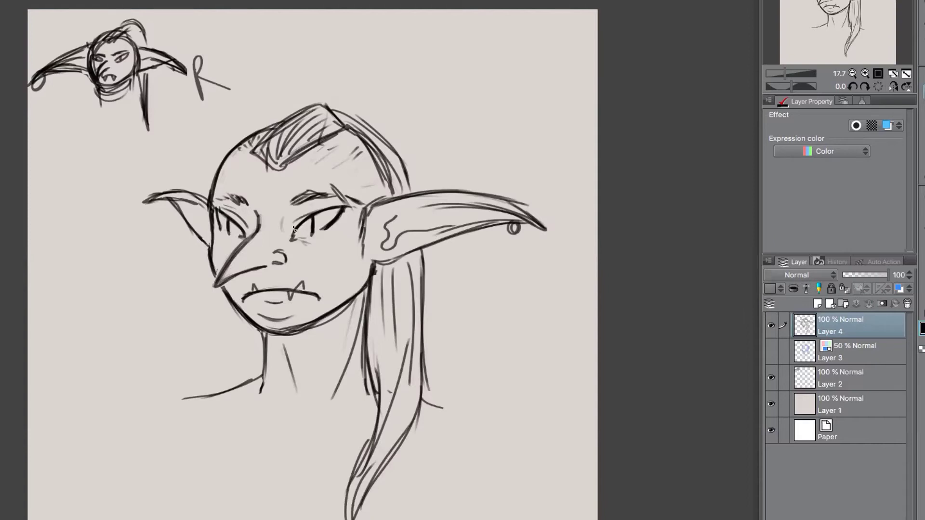
# Step: Thicken the upper lid lines of both eyes and refine the near lid from inner to outer corner
pyautogui.moveTo(215, 211)
pyautogui.mouseDown()
pyautogui.moveTo(246, 236)
pyautogui.moveTo(334, 210)
pyautogui.mouseUp()
pyautogui.moveTo(331, 207); pyautogui.dragTo(341, 214)
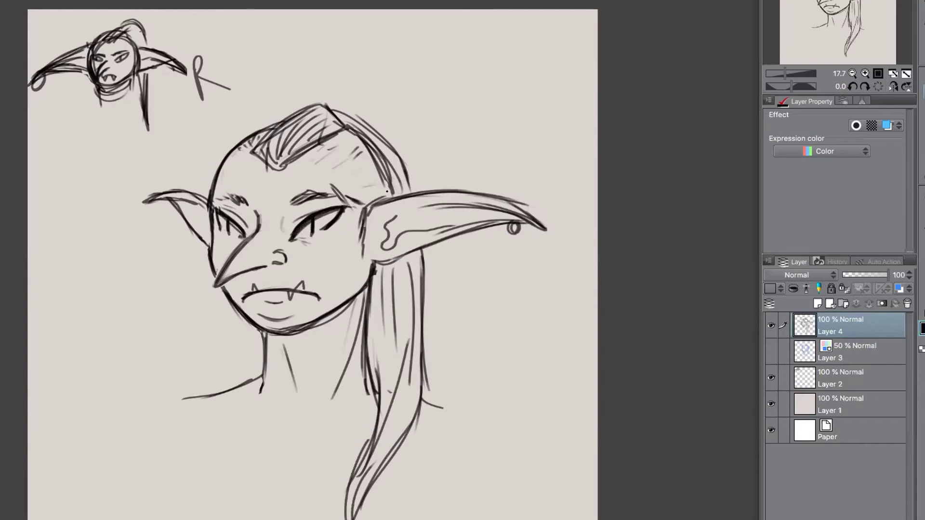
pyautogui.hotkey('ctrl', 'z')
pyautogui.moveTo(331, 210); pyautogui.dragTo(344, 204)
pyautogui.moveTo(292, 235); pyautogui.dragTo(340, 205)
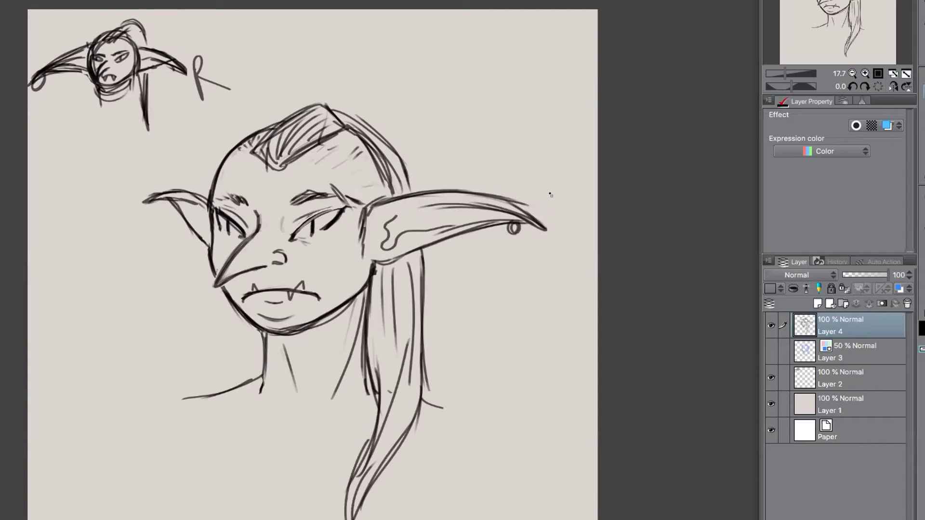
pyautogui.moveTo(291, 236)
pyautogui.mouseDown()
pyautogui.moveTo(343, 205)
pyautogui.moveTo(331, 209)
pyautogui.mouseUp()
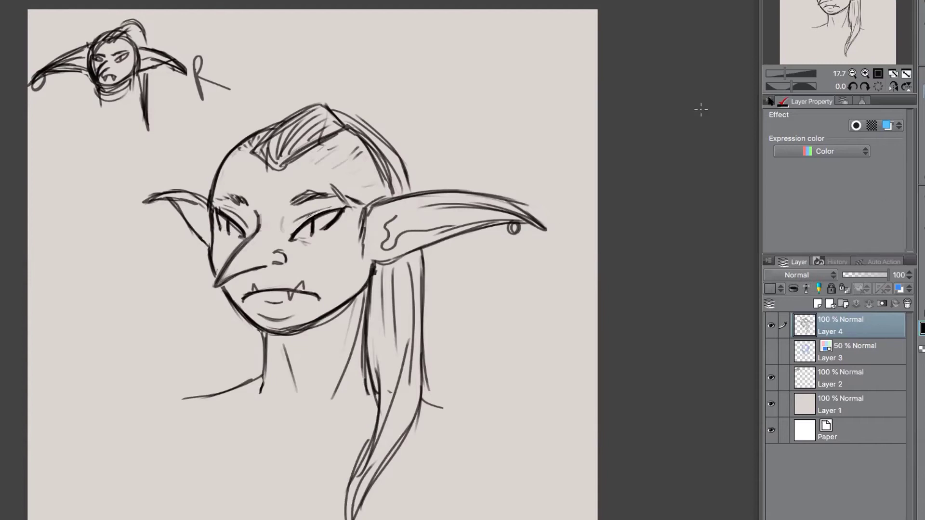
# Step: Add texture hatching under the near eye and on the nose, forehead and near cheek, and darken the near pupil
pyautogui.moveTo(340, 220)
pyautogui.mouseDown()
pyautogui.moveTo(314, 241)
pyautogui.moveTo(335, 237)
pyautogui.mouseUp()
pyautogui.moveTo(259, 236); pyautogui.dragTo(230, 266)
pyautogui.moveTo(241, 169); pyautogui.dragTo(227, 181)
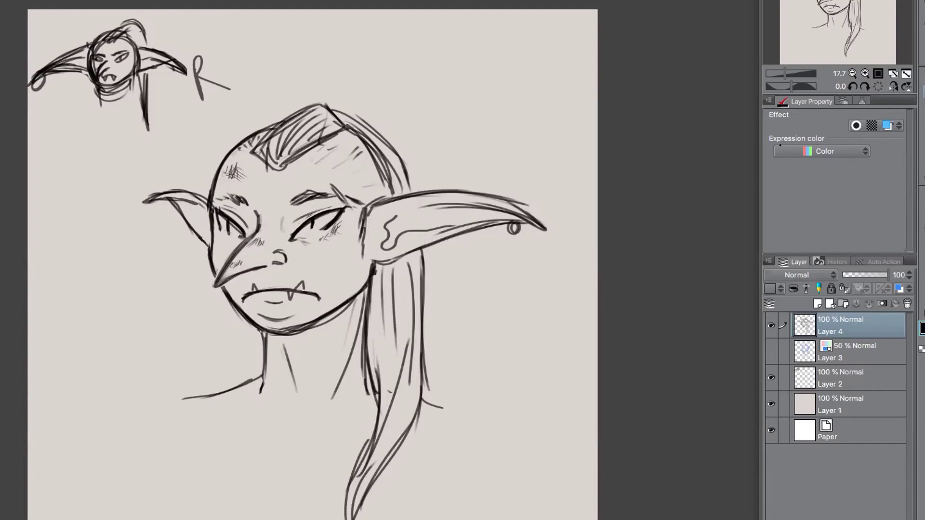
pyautogui.moveTo(330, 268); pyautogui.dragTo(346, 263)
pyautogui.moveTo(312, 236)
pyautogui.mouseDown()
pyautogui.moveTo(318, 228)
pyautogui.moveTo(335, 237)
pyautogui.mouseUp()
pyautogui.moveTo(314, 218)
pyautogui.mouseDown()
pyautogui.moveTo(313, 236)
pyautogui.moveTo(319, 217)
pyautogui.mouseUp()
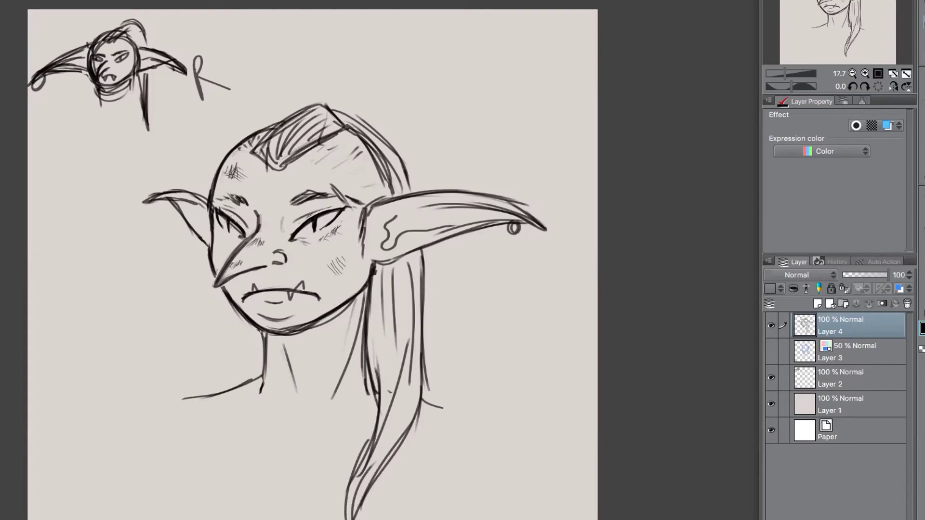
# Step: Select the far eye's pupil and adjust its placement with a transform
pyautogui.moveTo(220, 215); pyautogui.dragTo(234, 239)
pyautogui.hotkey('ctrl', 't')
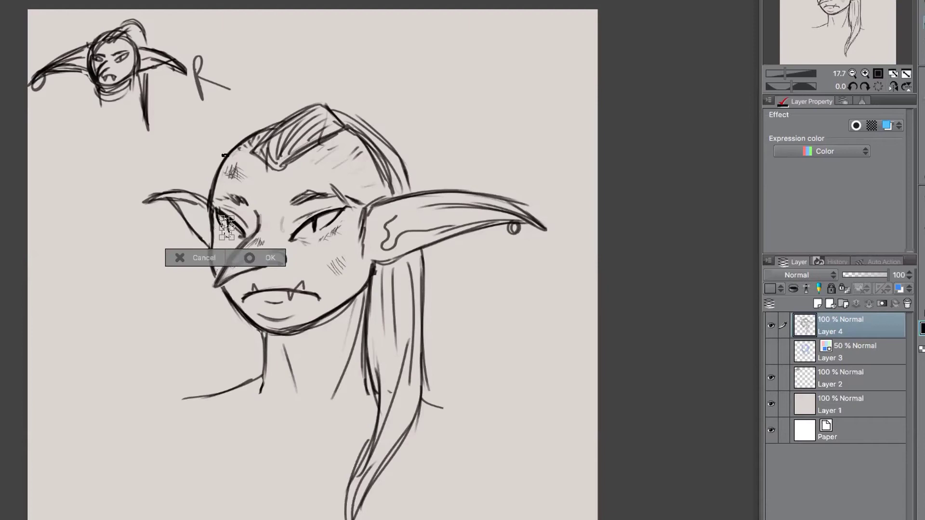
pyautogui.press('Return')
pyautogui.scroll(4, 224, 156)
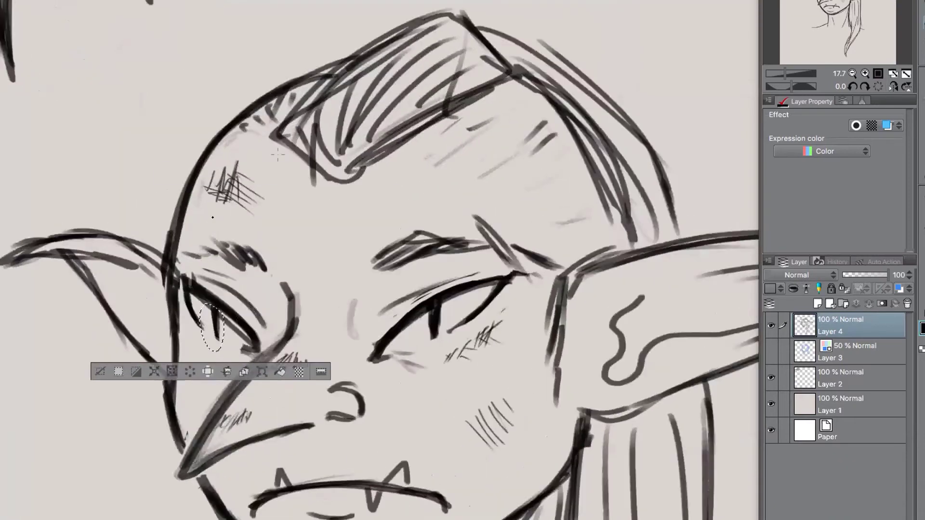
pyautogui.hotkey('ctrl', 't')
pyautogui.press('Return')
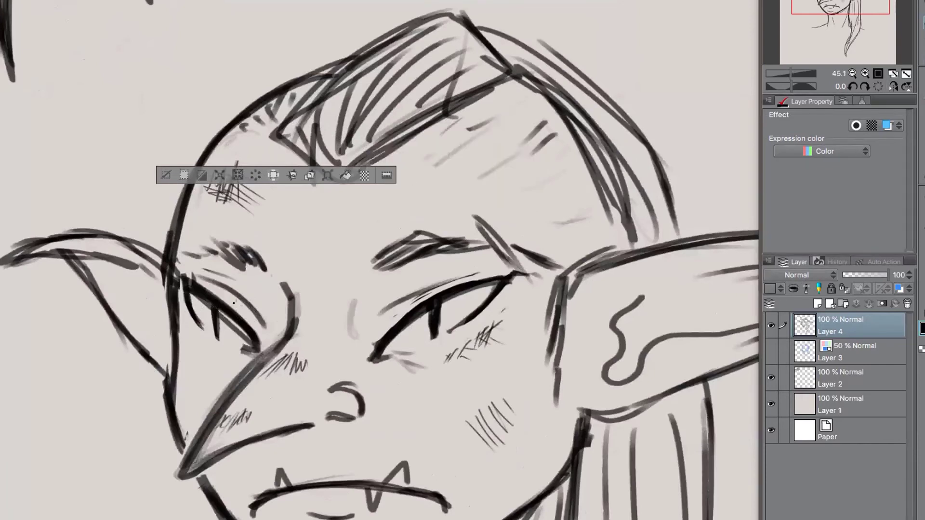
# Step: Lasso the far eye's pupil again and shift it slightly toward the nose with a transform
pyautogui.moveTo(211, 303)
pyautogui.mouseDown()
pyautogui.moveTo(215, 349)
pyautogui.moveTo(228, 305)
pyautogui.mouseUp()
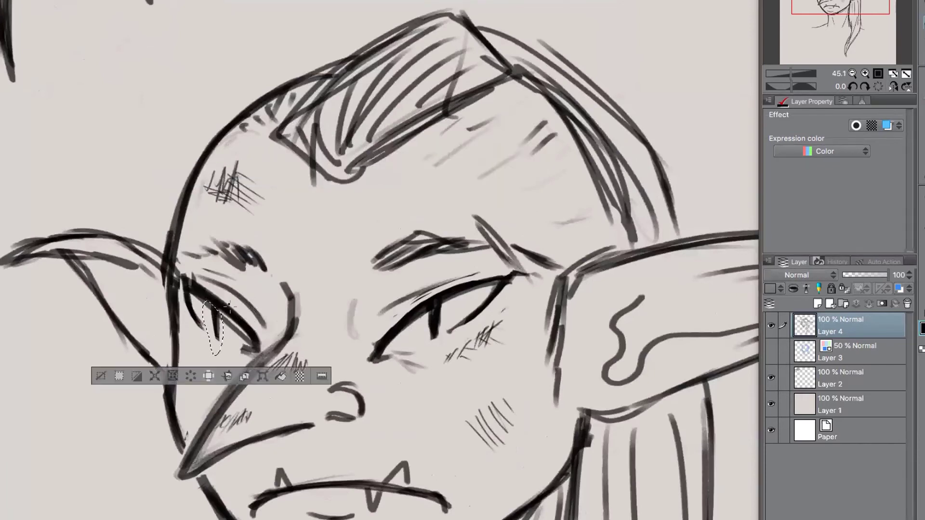
pyautogui.hotkey('ctrl', 't')
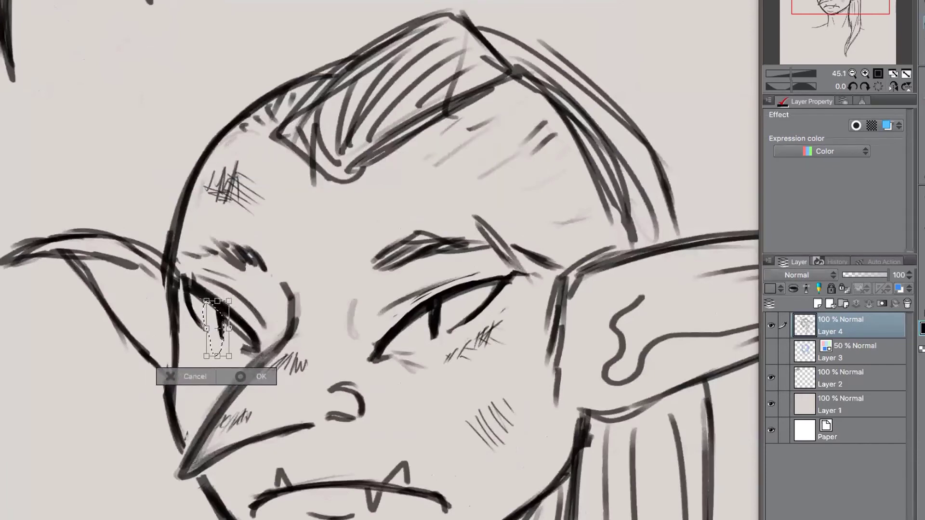
pyautogui.moveTo(218, 356); pyautogui.dragTo(220, 332)
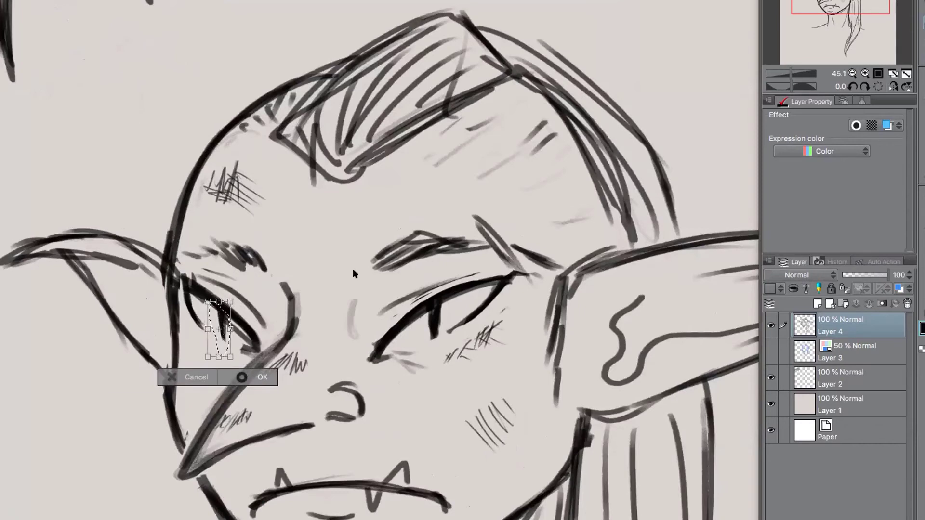
pyautogui.click(246, 377)
pyautogui.scroll(-3, 626, 230)
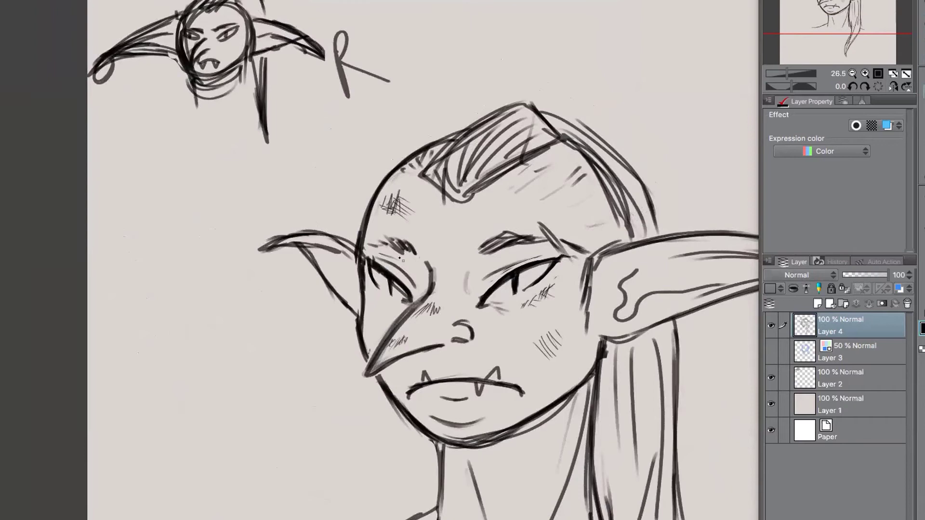
pyautogui.moveTo(613, 399)
pyautogui.mouseDown()
pyautogui.moveTo(514, 386)
pyautogui.moveTo(517, 334)
pyautogui.mouseUp()
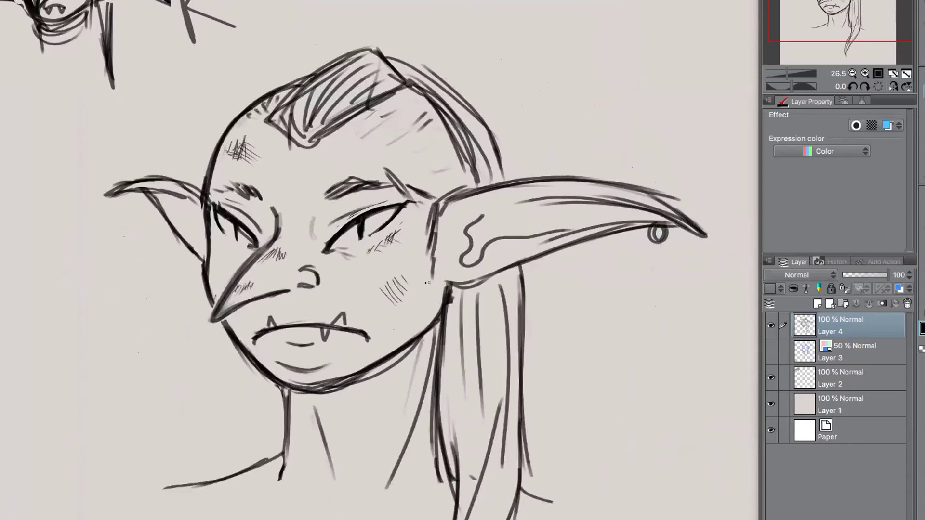
pyautogui.scroll(-3, 583, 399)
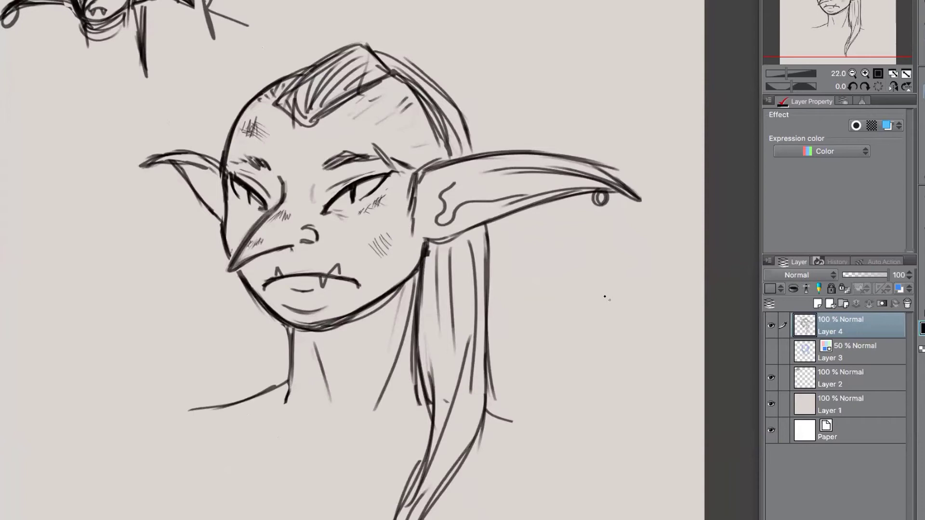
# Step: Delete the hidden 50% opacity rough sketch layer, Layer 3
pyautogui.click(862, 355)
pyautogui.click(907, 304)
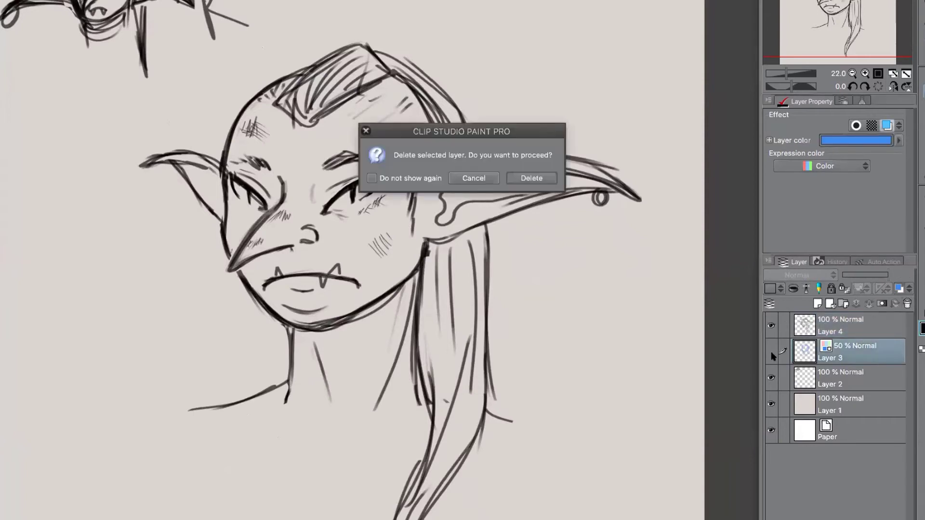
pyautogui.click(532, 179)
# Step: Tint the goblin sketch on Layer 4 blue at 53% opacity and add a new vector layer above it
pyautogui.click(899, 289)
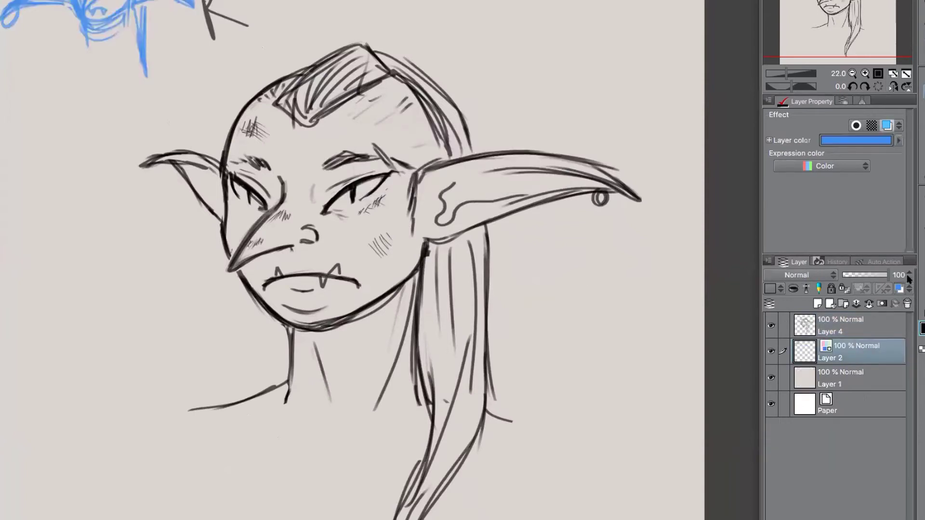
pyautogui.click(899, 288)
pyautogui.click(859, 332)
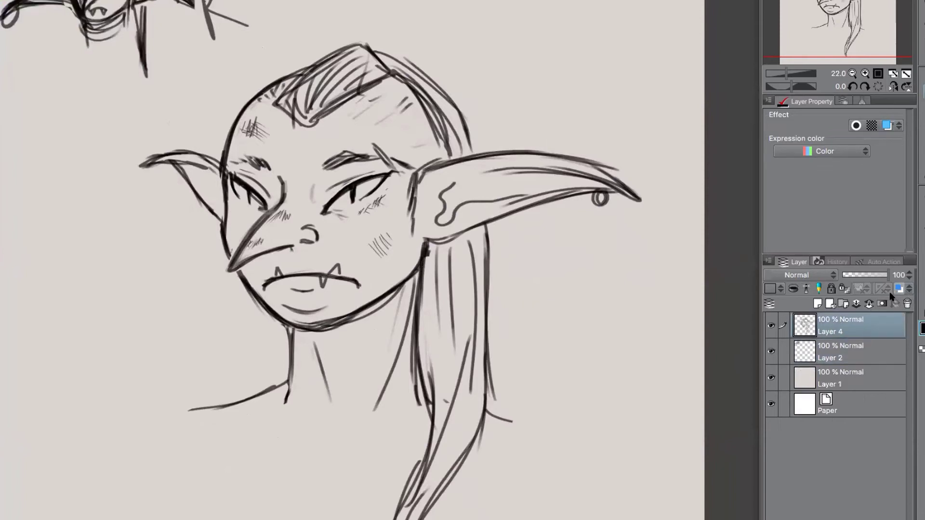
pyautogui.click(899, 288)
pyautogui.moveTo(885, 275); pyautogui.dragTo(863, 275)
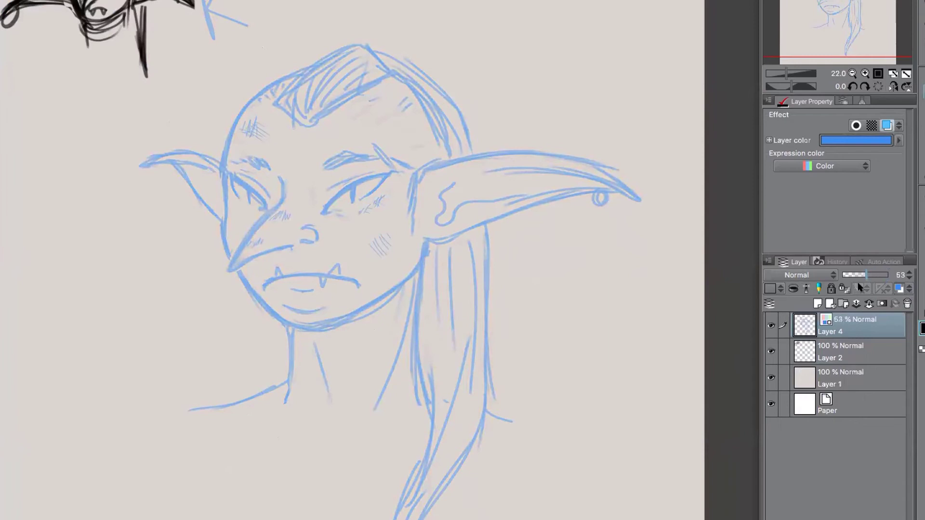
pyautogui.click(830, 303)
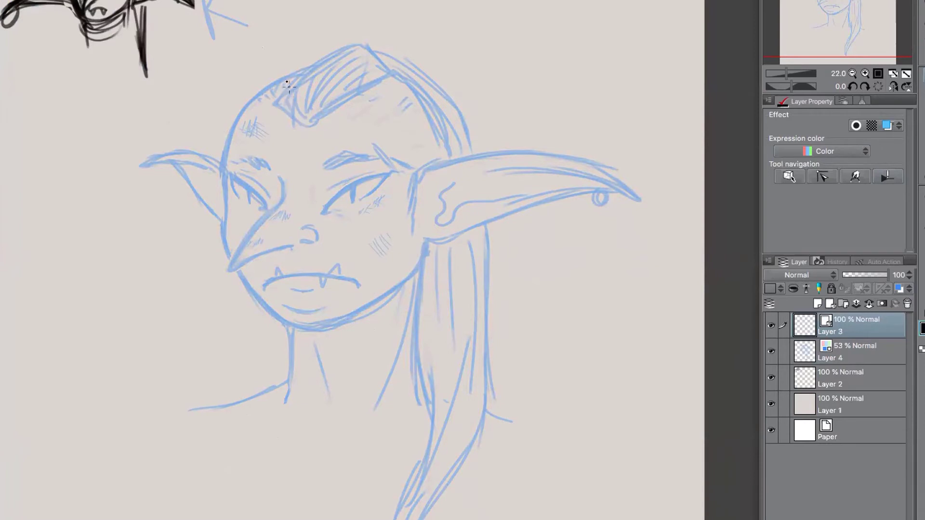
pyautogui.scroll(4, 289, 72)
pyautogui.moveTo(253, 112); pyautogui.dragTo(302, 84)
pyautogui.hotkey('ctrl', 'z')
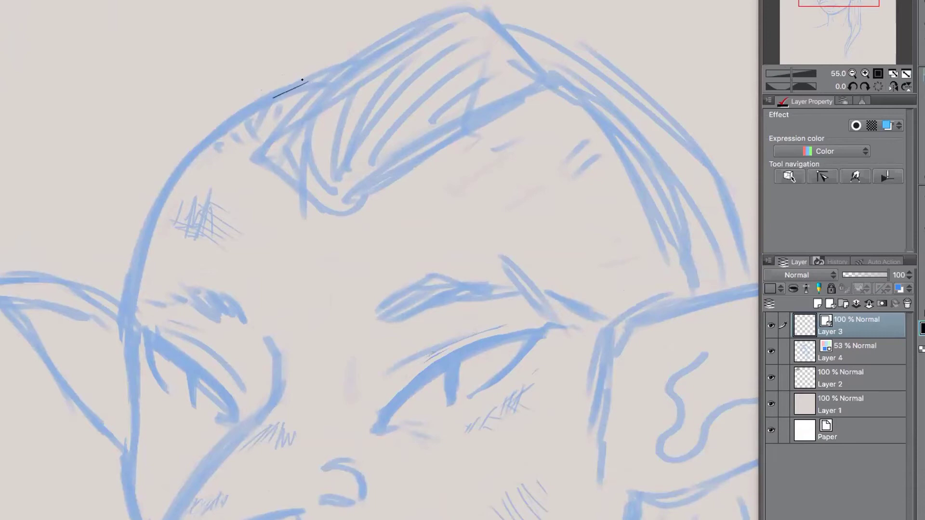
pyautogui.moveTo(307, 82)
pyautogui.mouseDown()
pyautogui.moveTo(252, 109)
pyautogui.moveTo(174, 190)
pyautogui.mouseUp()
pyautogui.moveTo(206, 153)
pyautogui.mouseDown()
pyautogui.moveTo(167, 193)
pyautogui.moveTo(130, 333)
pyautogui.mouseUp()
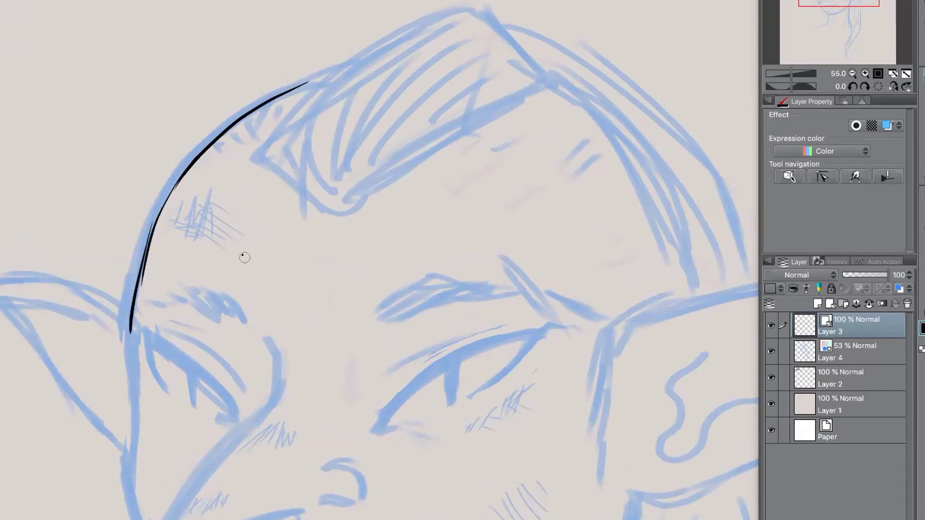
pyautogui.hotkey('ctrl', 'z')
pyautogui.hotkey('ctrl', 'z')
pyautogui.hotkey('ctrl', 'z')
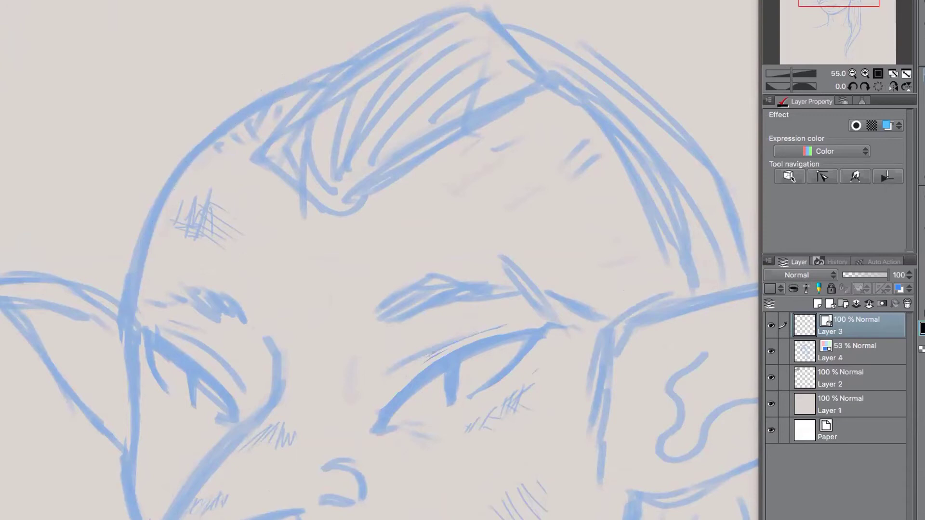
# Step: Ink the head contour in black from the front of the hair tuft down to the far brow
pyautogui.moveTo(320, 75)
pyautogui.mouseDown()
pyautogui.moveTo(243, 100)
pyautogui.moveTo(178, 175)
pyautogui.moveTo(159, 208)
pyautogui.moveTo(159, 200)
pyautogui.moveTo(128, 317)
pyautogui.moveTo(140, 270)
pyautogui.moveTo(133, 310)
pyautogui.mouseUp()
pyautogui.hotkey('ctrl', 'z')
pyautogui.hotkey('ctrl', 'z')
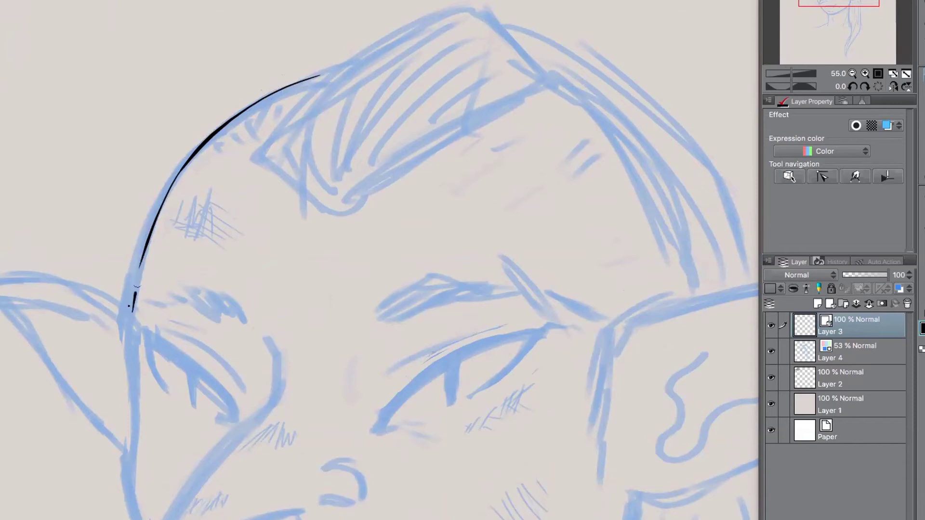
pyautogui.hotkey('ctrl', 'z')
pyautogui.moveTo(131, 311); pyautogui.dragTo(144, 252)
pyautogui.moveTo(473, 5)
pyautogui.mouseDown()
pyautogui.moveTo(519, 110)
pyautogui.moveTo(600, 241)
pyautogui.mouseUp()
pyautogui.moveTo(599, 165); pyautogui.dragTo(667, 292)
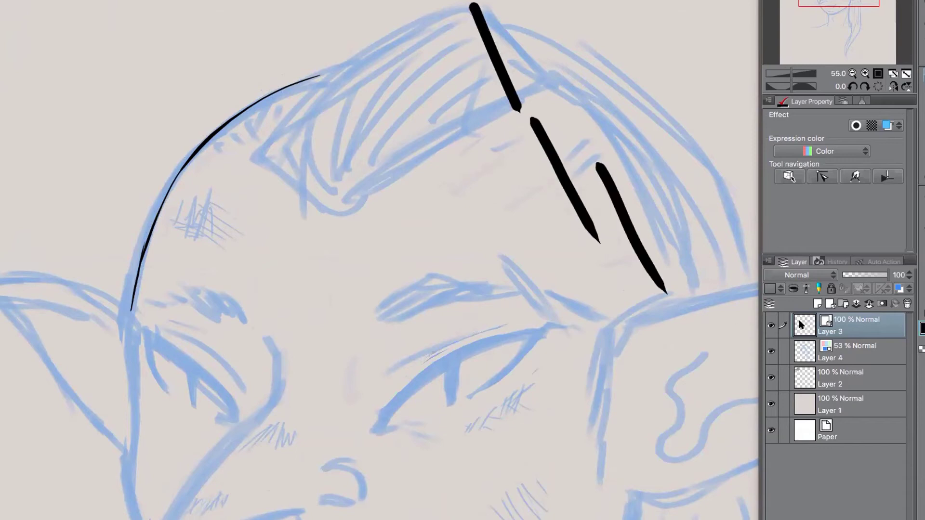
pyautogui.hotkey('ctrl', 'z')
pyautogui.hotkey('ctrl', 'z')
pyautogui.hotkey('ctrl', 'z')
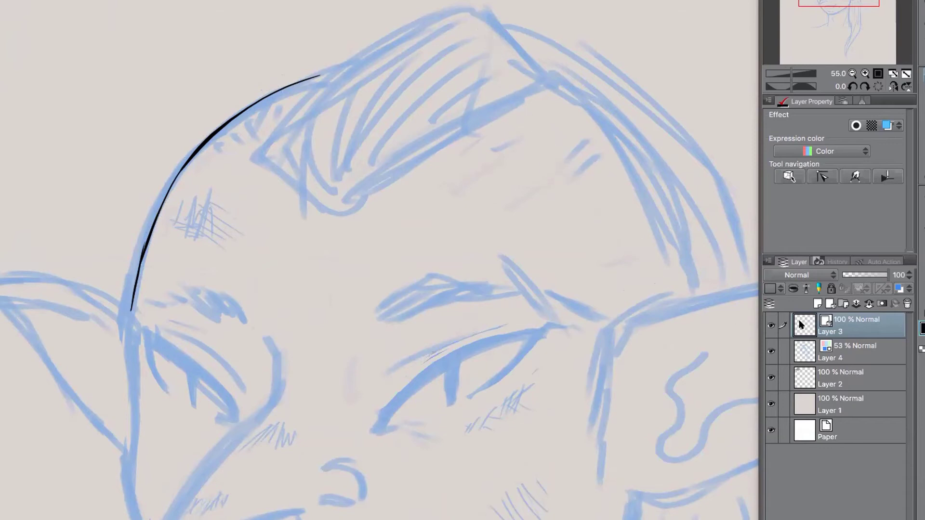
pyautogui.moveTo(260, 155); pyautogui.dragTo(333, 211)
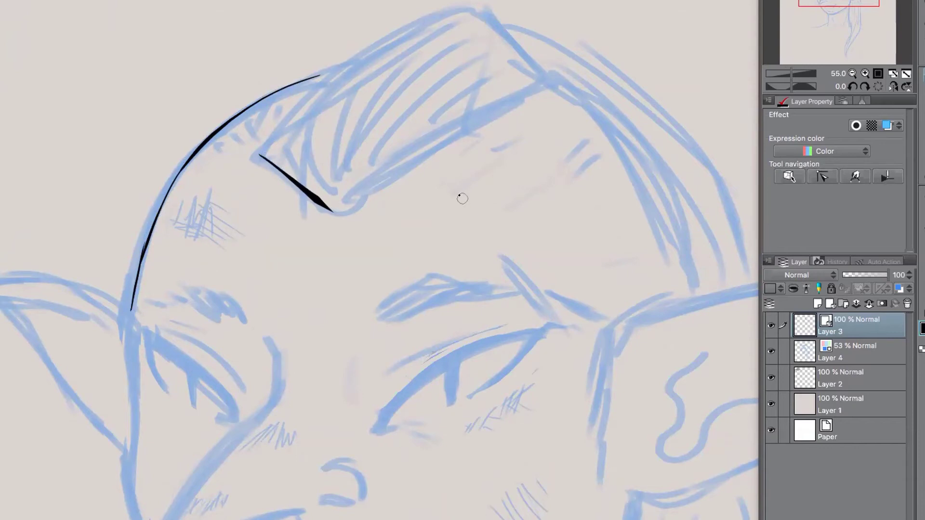
pyautogui.hotkey('ctrl', 'z')
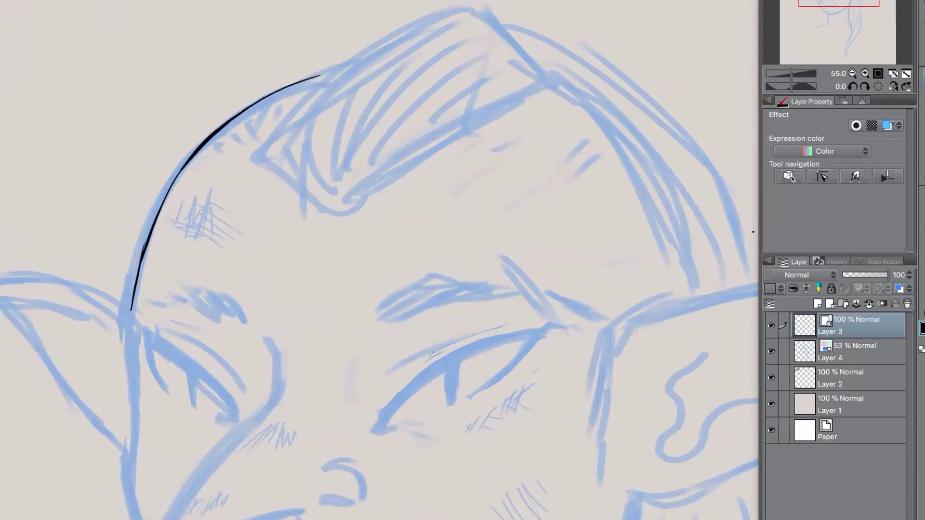
pyautogui.moveTo(259, 158)
pyautogui.mouseDown()
pyautogui.moveTo(334, 217)
pyautogui.moveTo(355, 199)
pyautogui.mouseUp()
pyautogui.hotkey('ctrl', 'z')
pyautogui.moveTo(348, 35); pyautogui.dragTo(434, 221)
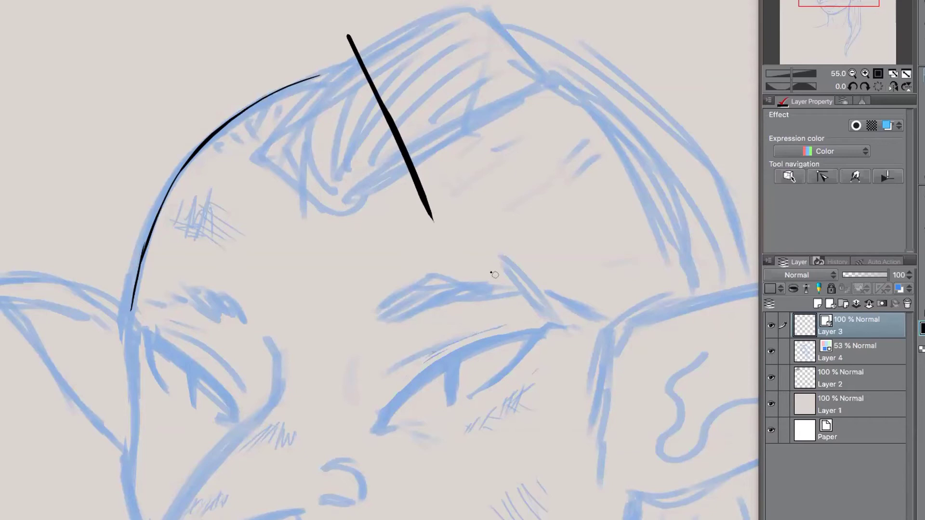
pyautogui.hotkey('ctrl', 'z')
# Step: Ink the closed outline of the hair tuft on top of the head, with a heavier lower edge
pyautogui.moveTo(326, 76)
pyautogui.mouseDown()
pyautogui.moveTo(259, 151)
pyautogui.moveTo(278, 177)
pyautogui.moveTo(324, 205)
pyautogui.mouseUp()
pyautogui.moveTo(283, 180)
pyautogui.mouseDown()
pyautogui.moveTo(348, 219)
pyautogui.moveTo(403, 169)
pyautogui.mouseUp()
pyautogui.moveTo(341, 221); pyautogui.dragTo(447, 149)
pyautogui.moveTo(368, 195)
pyautogui.mouseDown()
pyautogui.moveTo(525, 103)
pyautogui.moveTo(548, 78)
pyautogui.mouseUp()
pyautogui.moveTo(291, 115)
pyautogui.mouseDown()
pyautogui.moveTo(402, 23)
pyautogui.moveTo(351, 54)
pyautogui.moveTo(407, 21)
pyautogui.moveTo(468, 6)
pyautogui.moveTo(507, 44)
pyautogui.mouseUp()
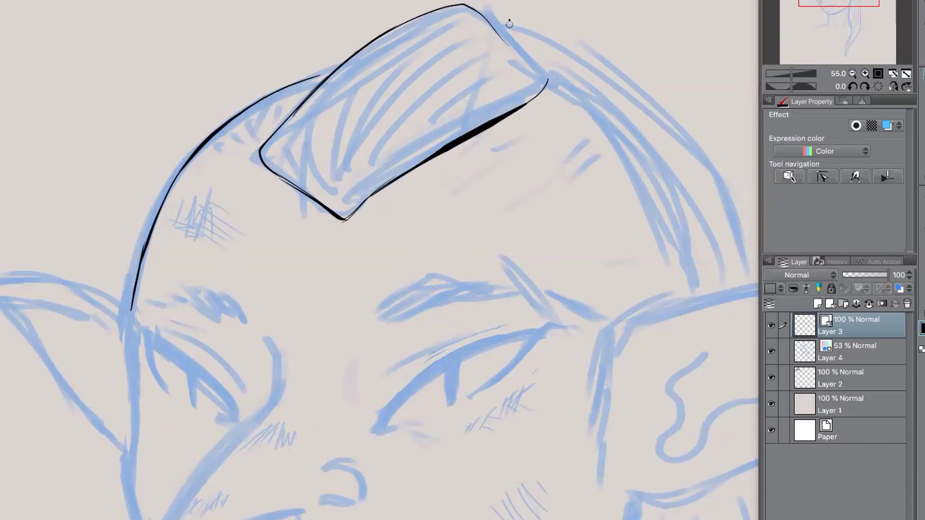
pyautogui.moveTo(471, 7); pyautogui.dragTo(548, 82)
# Step: Ink the outer and inner contour lines of the hair sweeping from the tuft down to the near ear
pyautogui.moveTo(492, 21)
pyautogui.mouseDown()
pyautogui.moveTo(526, 28)
pyautogui.moveTo(699, 240)
pyautogui.mouseUp()
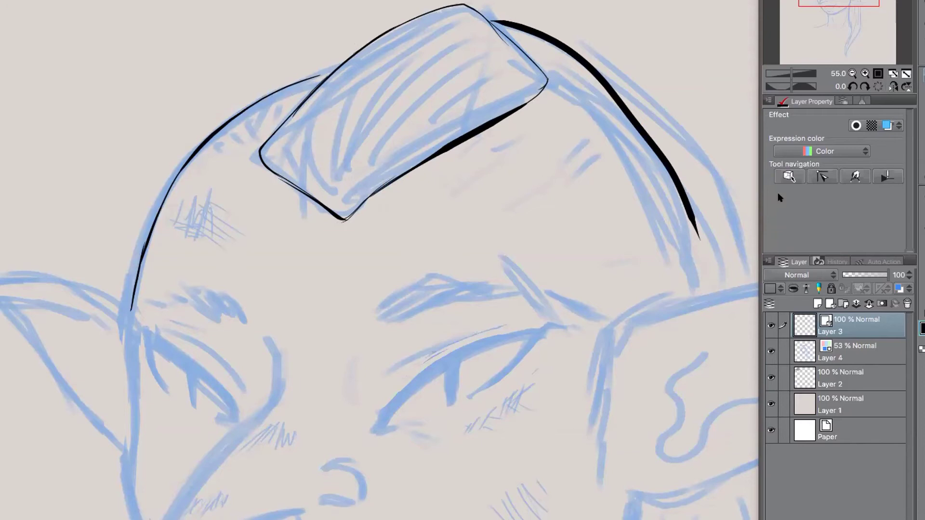
pyautogui.hotkey('ctrl', 'z')
pyautogui.moveTo(595, 450); pyautogui.dragTo(471, 443)
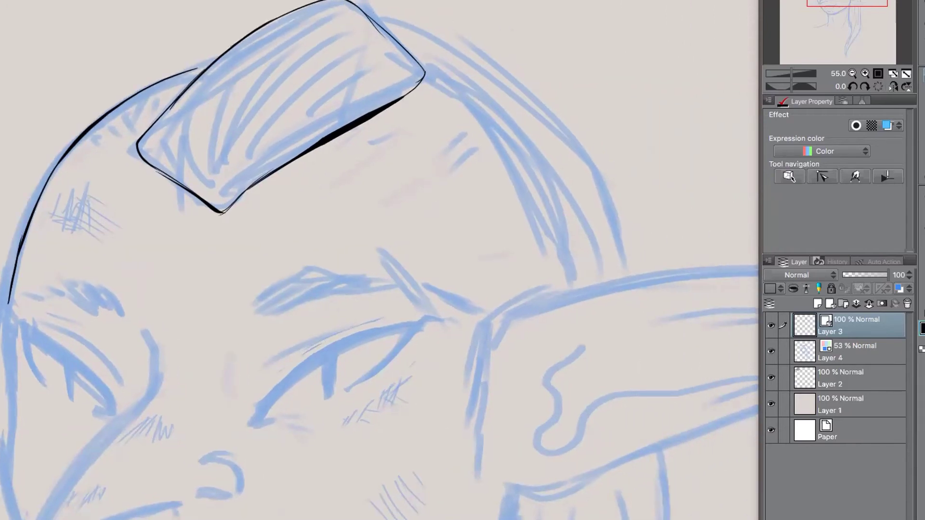
pyautogui.moveTo(370, 16); pyautogui.dragTo(527, 115)
pyautogui.moveTo(480, 68)
pyautogui.mouseDown()
pyautogui.moveTo(519, 100)
pyautogui.moveTo(617, 241)
pyautogui.mouseUp()
pyautogui.hotkey('ctrl', 'z')
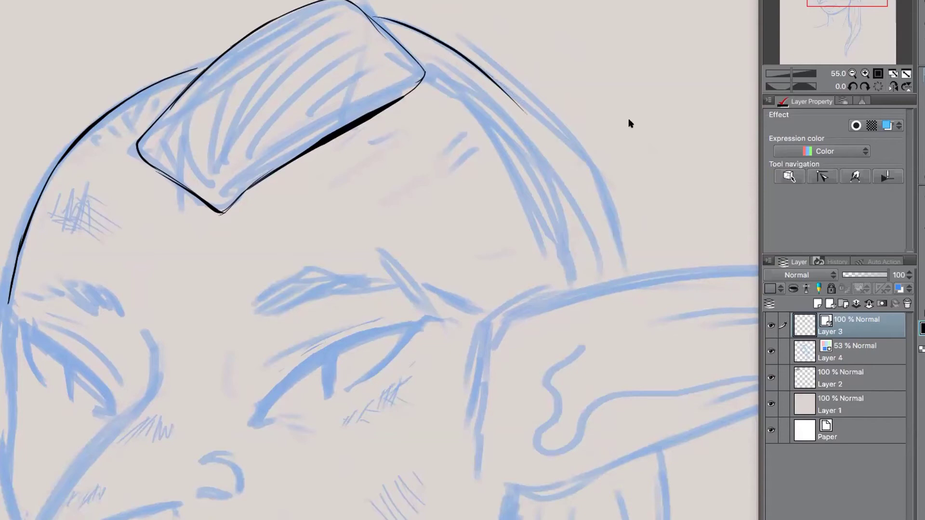
pyautogui.moveTo(501, 83)
pyautogui.mouseDown()
pyautogui.moveTo(626, 247)
pyautogui.moveTo(634, 279)
pyautogui.mouseUp()
pyautogui.moveTo(424, 78)
pyautogui.mouseDown()
pyautogui.moveTo(492, 140)
pyautogui.moveTo(558, 287)
pyautogui.mouseUp()
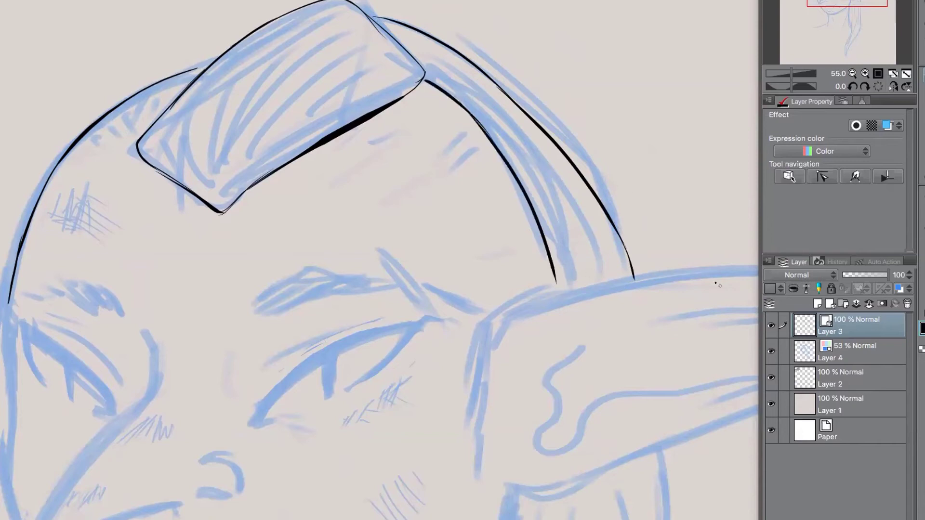
# Step: Redraw the inner contour line of the swept-back hair and correct its lower end above the near ear
pyautogui.scroll(-4, 716, 283)
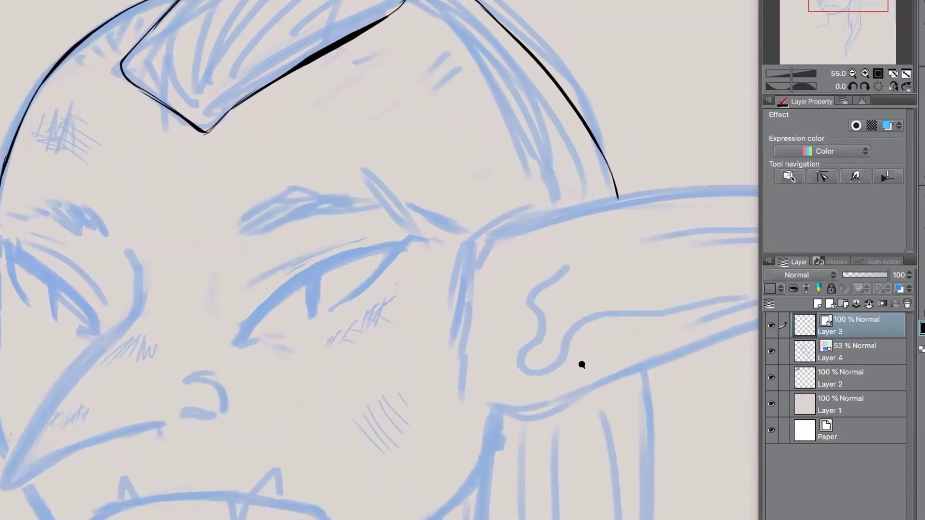
pyautogui.scroll(5, 582, 365)
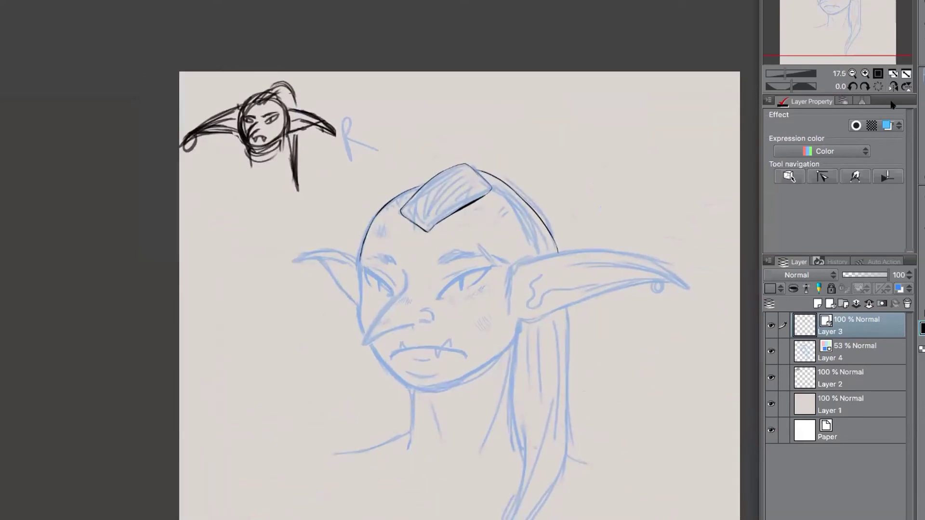
pyautogui.moveTo(501, 193)
pyautogui.mouseDown()
pyautogui.moveTo(530, 222)
pyautogui.moveTo(540, 251)
pyautogui.mouseUp()
pyautogui.scroll(7, 477, 304)
pyautogui.scroll(-2, 615, 268)
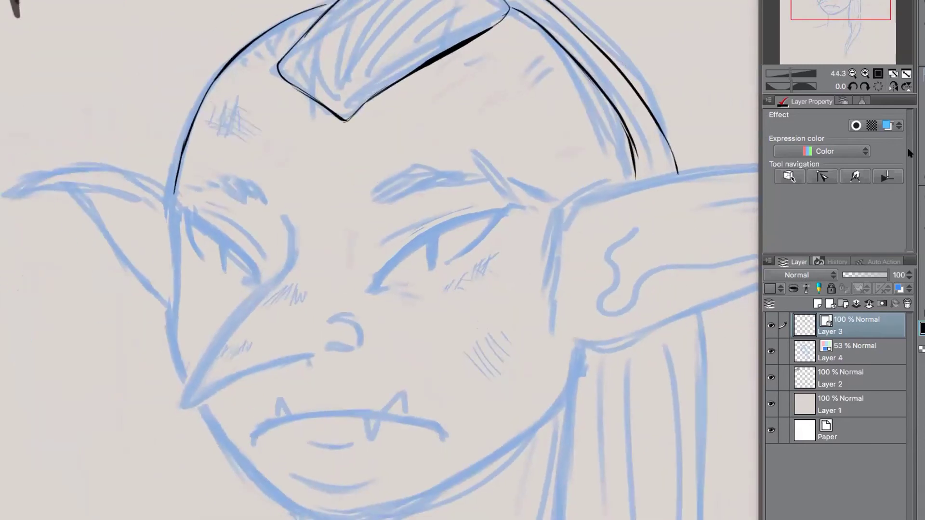
pyautogui.moveTo(619, 133)
pyautogui.mouseDown()
pyautogui.moveTo(634, 166)
pyautogui.moveTo(625, 143)
pyautogui.mouseUp()
pyautogui.moveTo(631, 143); pyautogui.dragTo(640, 178)
pyautogui.scroll(-1, 647, 325)
pyautogui.scroll(3, 343, 421)
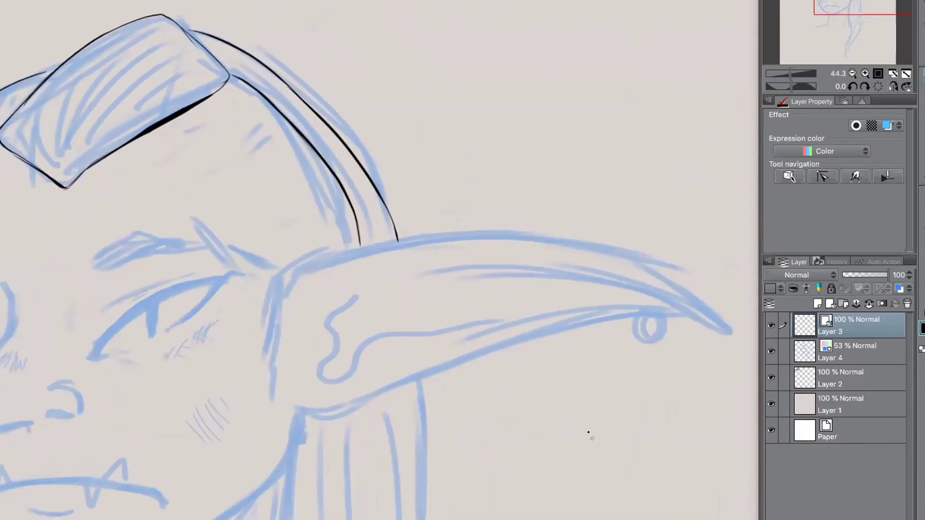
# Step: Hide the blue sketch layer briefly to check the ink lines on their own, and show it again
pyautogui.scroll(-3, 616, 397)
pyautogui.click(770, 351)
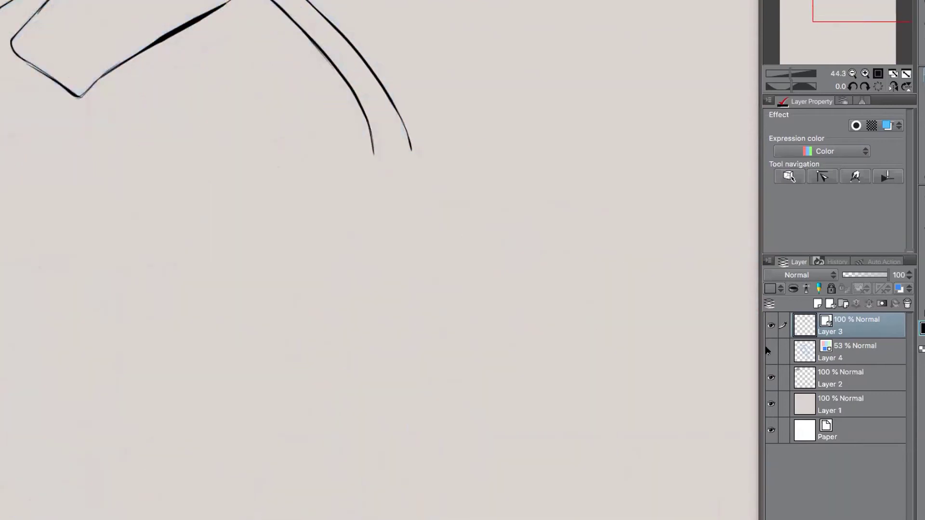
pyautogui.click(771, 350)
# Step: Ink the upper contour of the near ear from its base at the head out to the pointed tip
pyautogui.scroll(5, 479, 394)
pyautogui.hscroll(-7, 480, 395)
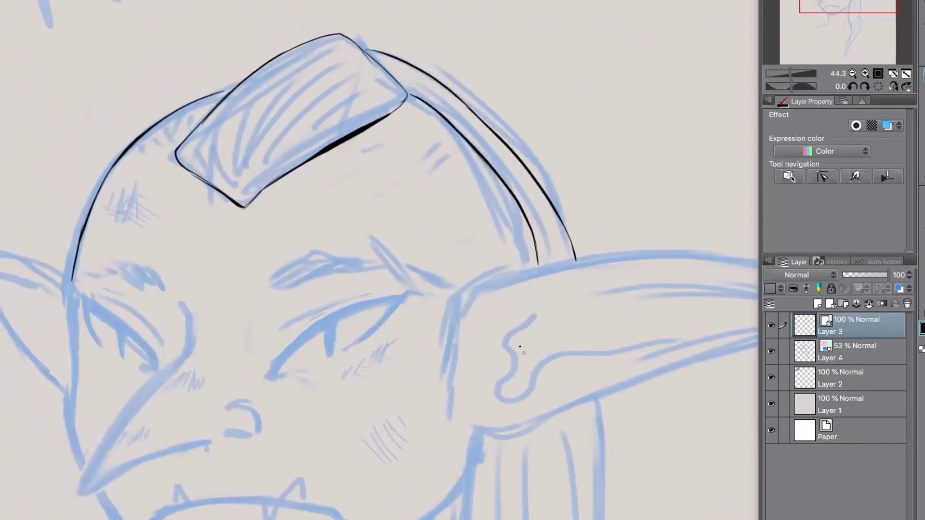
pyautogui.moveTo(464, 312)
pyautogui.mouseDown()
pyautogui.moveTo(530, 274)
pyautogui.moveTo(602, 260)
pyautogui.mouseUp()
pyautogui.hscroll(7, 622, 293)
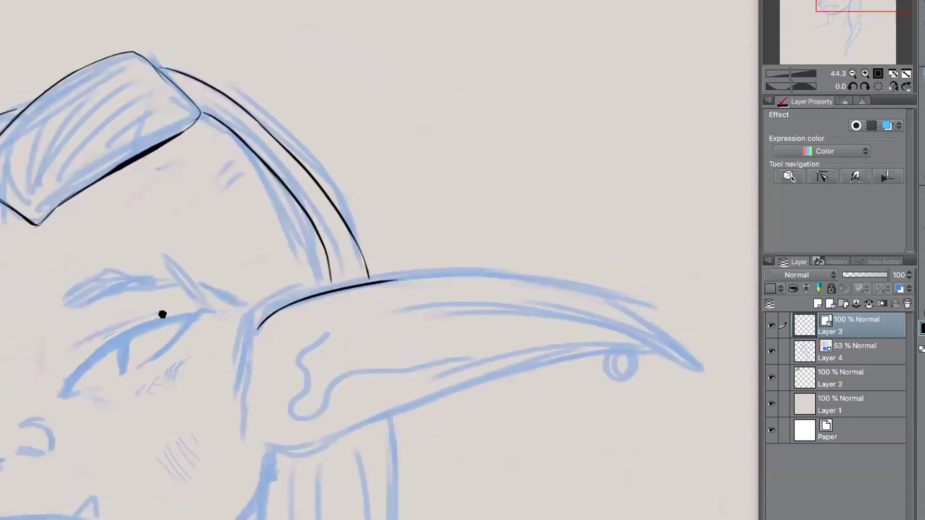
pyautogui.moveTo(87, 366); pyautogui.dragTo(364, 190)
pyautogui.moveTo(294, 159); pyautogui.dragTo(386, 100)
pyautogui.moveTo(295, 155); pyautogui.dragTo(425, 81)
pyautogui.moveTo(376, 101)
pyautogui.mouseDown()
pyautogui.moveTo(612, 70)
pyautogui.moveTo(499, 83)
pyautogui.mouseUp()
pyautogui.hotkey('ctrl', 'z')
# Step: Ink the inner rim line of the near ear and its lower edge from the tip down to the lobe
pyautogui.moveTo(615, 72)
pyautogui.mouseDown()
pyautogui.moveTo(512, 81)
pyautogui.moveTo(429, 106)
pyautogui.moveTo(327, 184)
pyautogui.mouseUp()
pyautogui.hotkey('ctrl', 'z')
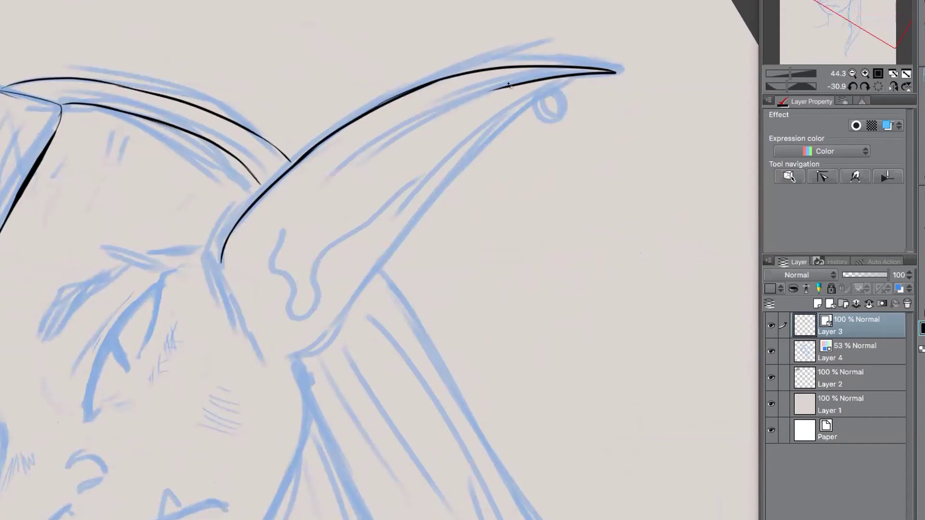
pyautogui.moveTo(511, 82); pyautogui.dragTo(334, 180)
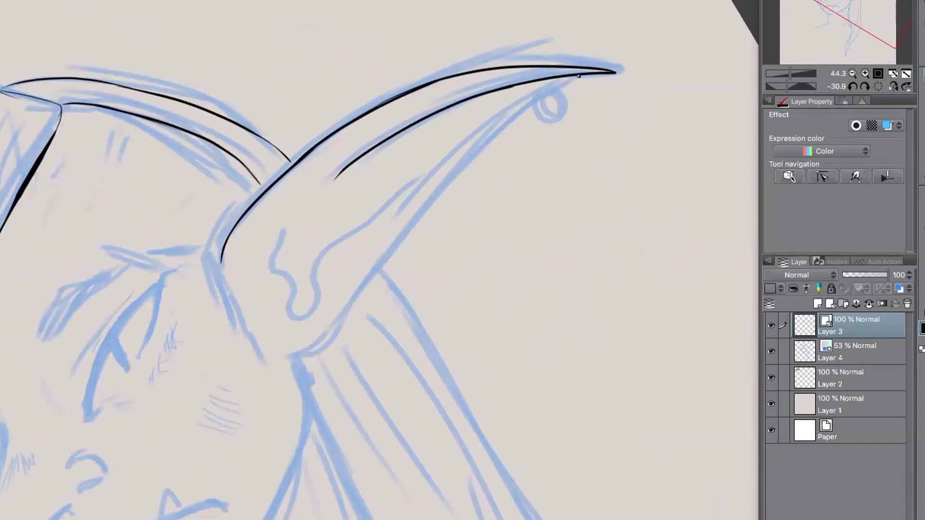
pyautogui.moveTo(579, 76)
pyautogui.mouseDown()
pyautogui.moveTo(476, 141)
pyautogui.moveTo(353, 295)
pyautogui.moveTo(295, 355)
pyautogui.mouseUp()
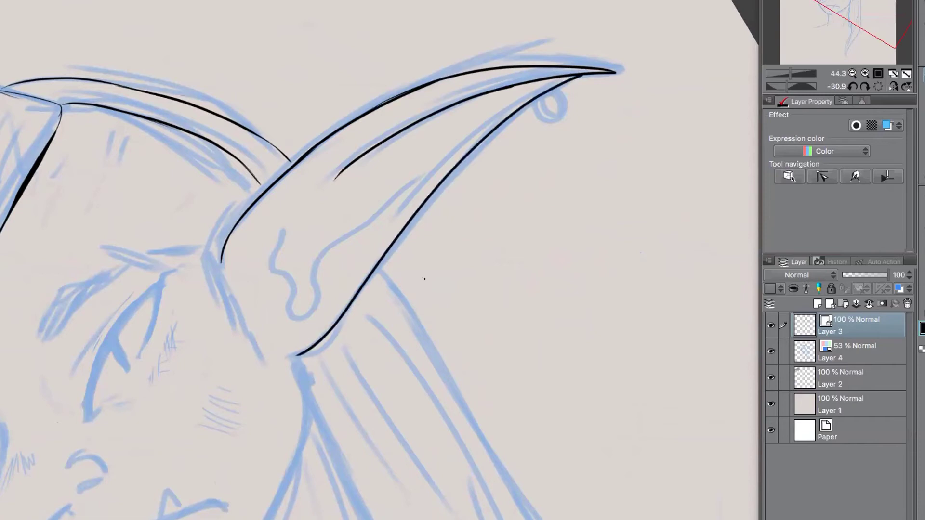
# Step: Ink the wavy inner folds of the near ear and the small ring earring below its tip
pyautogui.moveTo(282, 225)
pyautogui.mouseDown()
pyautogui.moveTo(292, 311)
pyautogui.moveTo(310, 277)
pyautogui.moveTo(440, 163)
pyautogui.mouseUp()
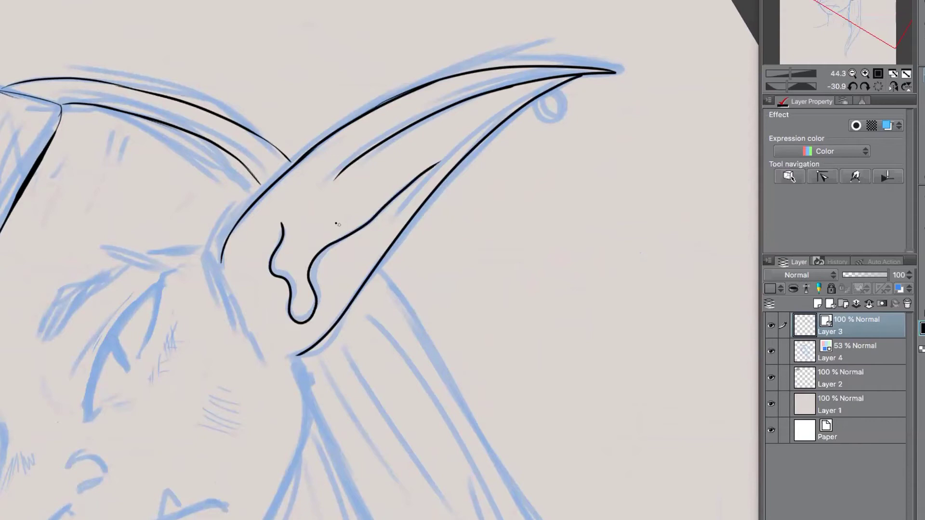
pyautogui.moveTo(352, 164)
pyautogui.mouseDown()
pyautogui.moveTo(322, 248)
pyautogui.moveTo(370, 166)
pyautogui.moveTo(445, 150)
pyautogui.mouseUp()
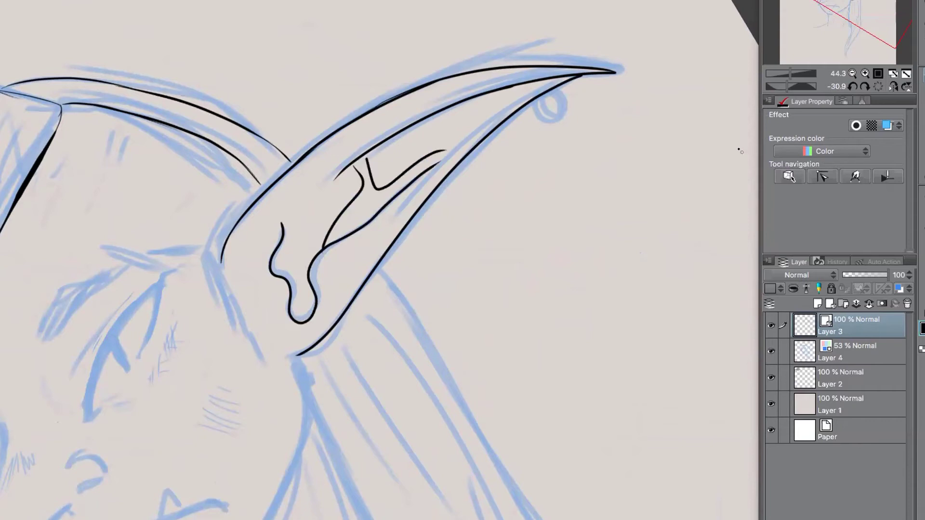
pyautogui.moveTo(537, 90)
pyautogui.mouseDown()
pyautogui.moveTo(574, 114)
pyautogui.moveTo(564, 83)
pyautogui.moveTo(531, 93)
pyautogui.moveTo(567, 106)
pyautogui.moveTo(561, 91)
pyautogui.moveTo(536, 100)
pyautogui.moveTo(560, 90)
pyautogui.mouseUp()
pyautogui.hotkey('ctrl', 'z')
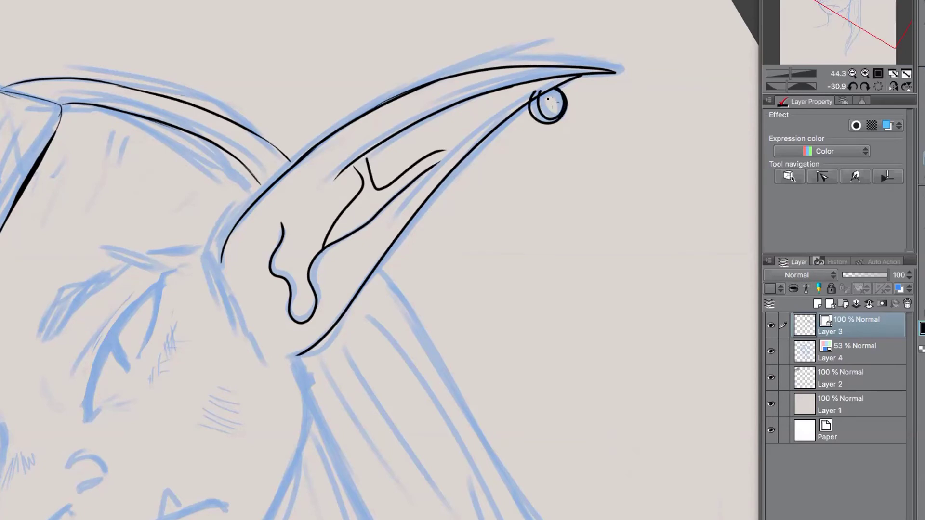
# Step: Ink the long pointed nose with its bridge and underside, and add the curled nostril
pyautogui.scroll(-4, 551, 289)
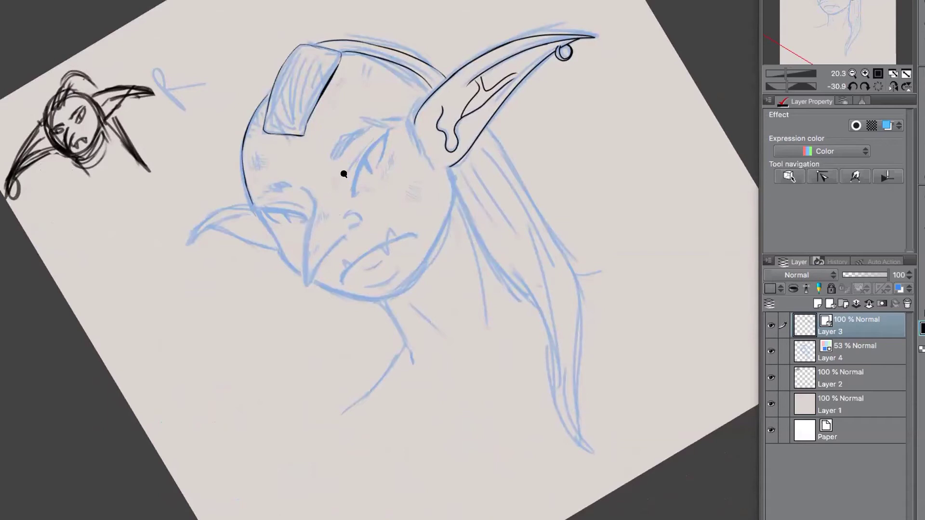
pyautogui.scroll(4, 344, 175)
pyautogui.moveTo(266, 176)
pyautogui.mouseDown()
pyautogui.moveTo(290, 223)
pyautogui.moveTo(271, 335)
pyautogui.moveTo(279, 366)
pyautogui.mouseUp()
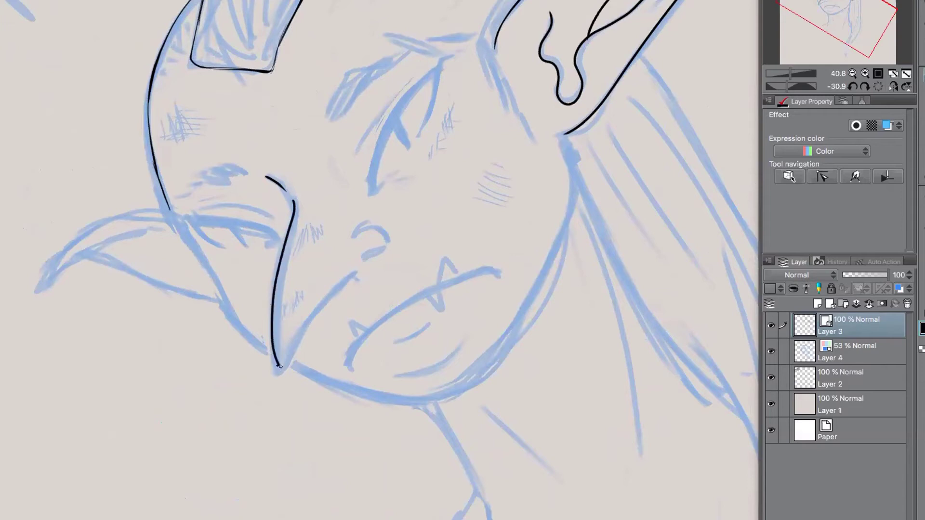
pyautogui.moveTo(277, 363)
pyautogui.mouseDown()
pyautogui.moveTo(313, 309)
pyautogui.moveTo(349, 283)
pyautogui.mouseUp()
pyautogui.moveTo(354, 234)
pyautogui.mouseDown()
pyautogui.moveTo(378, 215)
pyautogui.moveTo(365, 259)
pyautogui.mouseUp()
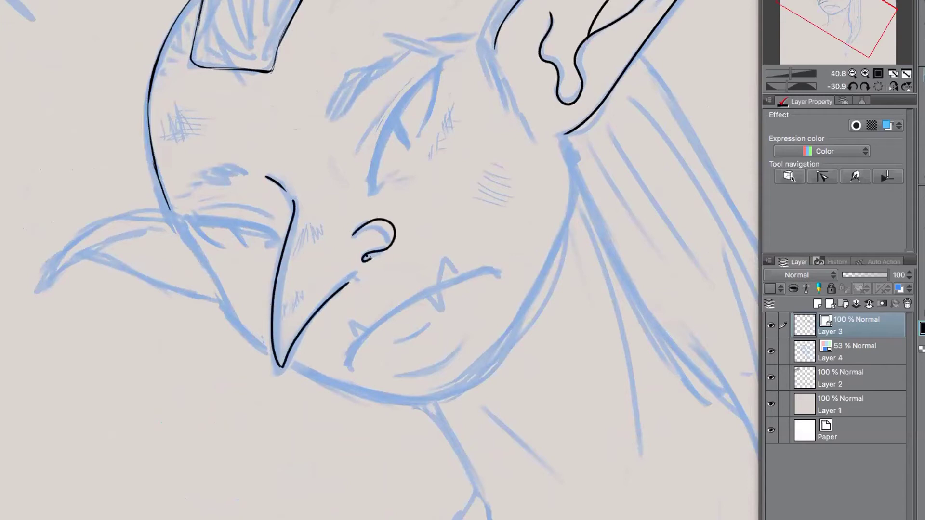
pyautogui.hotkey('ctrl', 'z')
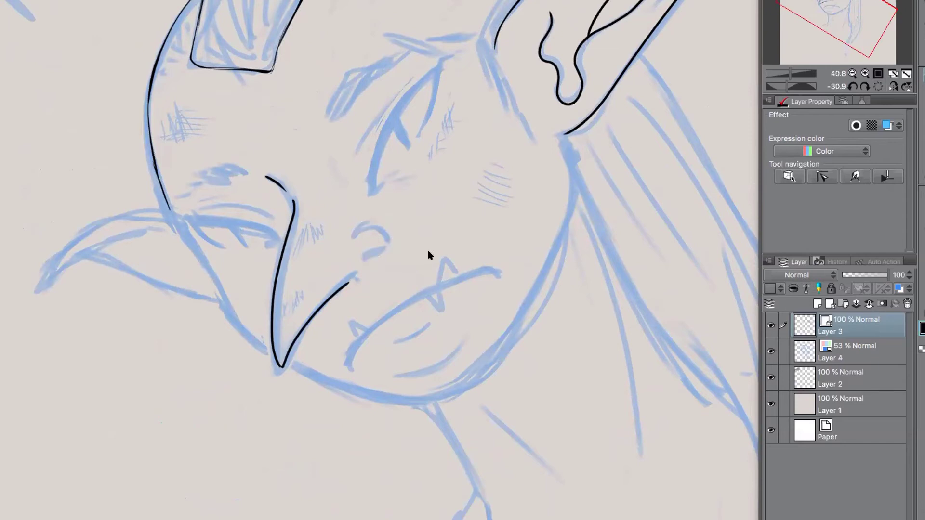
pyautogui.moveTo(355, 234)
pyautogui.mouseDown()
pyautogui.moveTo(372, 251)
pyautogui.moveTo(365, 258)
pyautogui.moveTo(378, 251)
pyautogui.mouseUp()
# Step: Ink the downturned mouth line and the two fangs pointing up from it
pyautogui.moveTo(351, 370)
pyautogui.mouseDown()
pyautogui.moveTo(356, 340)
pyautogui.moveTo(437, 285)
pyautogui.moveTo(497, 275)
pyautogui.mouseUp()
pyautogui.moveTo(441, 288)
pyautogui.mouseDown()
pyautogui.moveTo(441, 255)
pyautogui.moveTo(461, 276)
pyautogui.mouseUp()
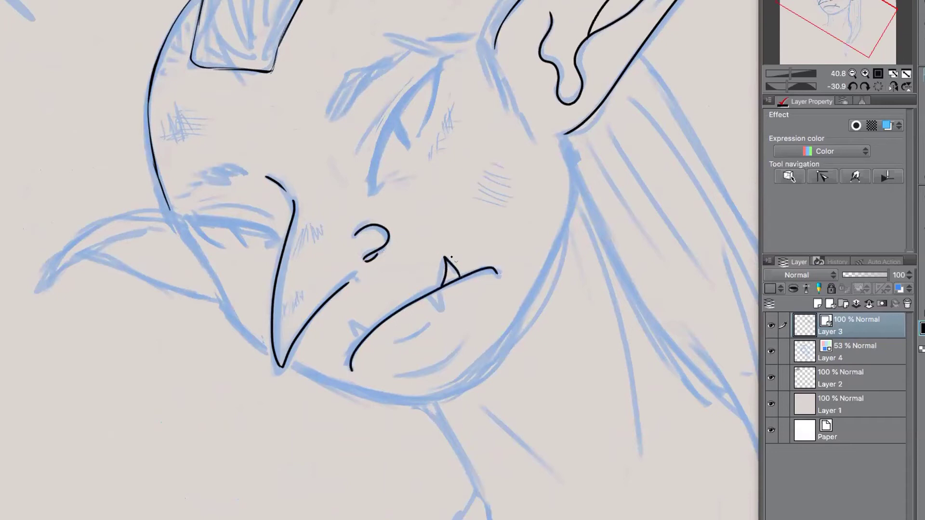
pyautogui.moveTo(370, 330)
pyautogui.mouseDown()
pyautogui.moveTo(346, 315)
pyautogui.moveTo(362, 340)
pyautogui.mouseUp()
pyautogui.hotkey('ctrl', 'z')
pyautogui.hotkey('ctrl', 'z')
pyautogui.moveTo(439, 285)
pyautogui.mouseDown()
pyautogui.moveTo(443, 255)
pyautogui.moveTo(460, 276)
pyautogui.mouseUp()
pyautogui.moveTo(375, 329)
pyautogui.mouseDown()
pyautogui.moveTo(345, 313)
pyautogui.moveTo(373, 331)
pyautogui.mouseUp()
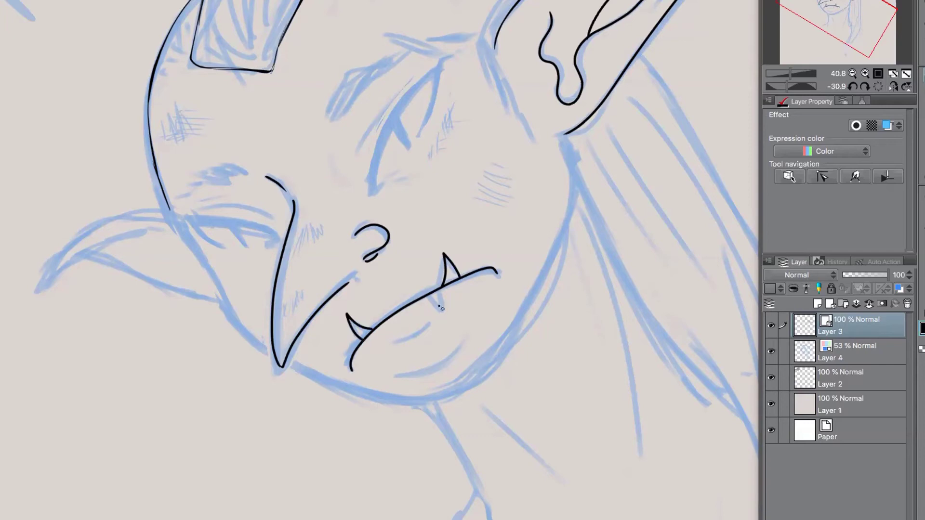
# Step: Ink the fang pointing down from the mouth and the curved lines of the lower lip and chin
pyautogui.moveTo(429, 296)
pyautogui.mouseDown()
pyautogui.moveTo(440, 317)
pyautogui.moveTo(443, 289)
pyautogui.mouseUp()
pyautogui.moveTo(392, 343); pyautogui.dragTo(435, 317)
pyautogui.moveTo(395, 374); pyautogui.dragTo(466, 342)
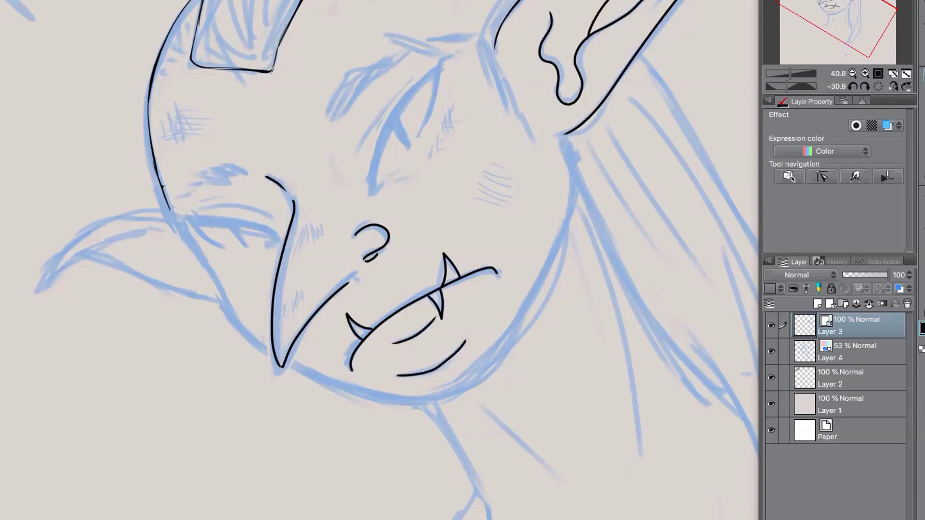
# Step: Ink the far cheek contour down to the nose tip and the chin line beyond it
pyautogui.moveTo(155, 158)
pyautogui.mouseDown()
pyautogui.moveTo(179, 229)
pyautogui.moveTo(262, 348)
pyautogui.moveTo(244, 335)
pyautogui.moveTo(269, 352)
pyautogui.mouseUp()
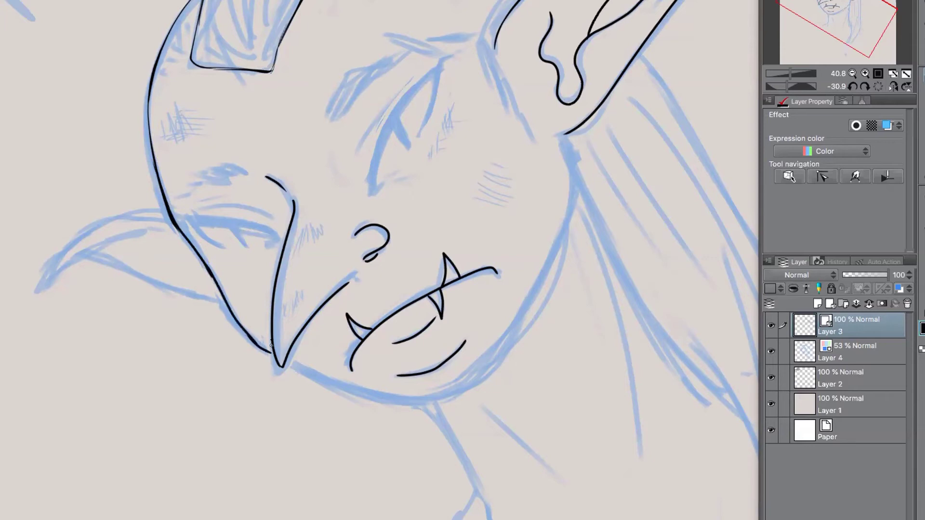
pyautogui.moveTo(473, 386); pyautogui.dragTo(254, 347)
pyautogui.moveTo(96, 337)
pyautogui.mouseDown()
pyautogui.moveTo(169, 368)
pyautogui.moveTo(283, 356)
pyautogui.mouseUp()
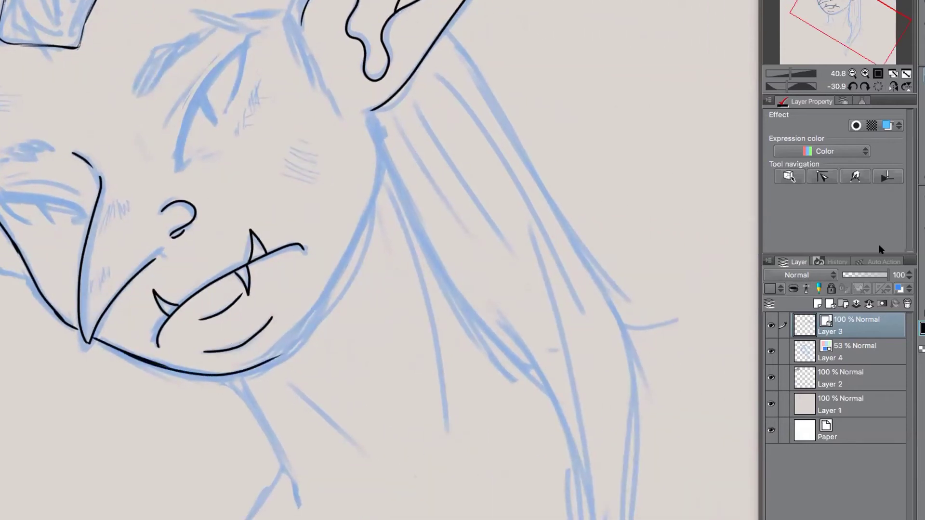
# Step: Hide and reshow the ink layer and then the blue sketch layer to compare the line art with the sketch
pyautogui.click(770, 326)
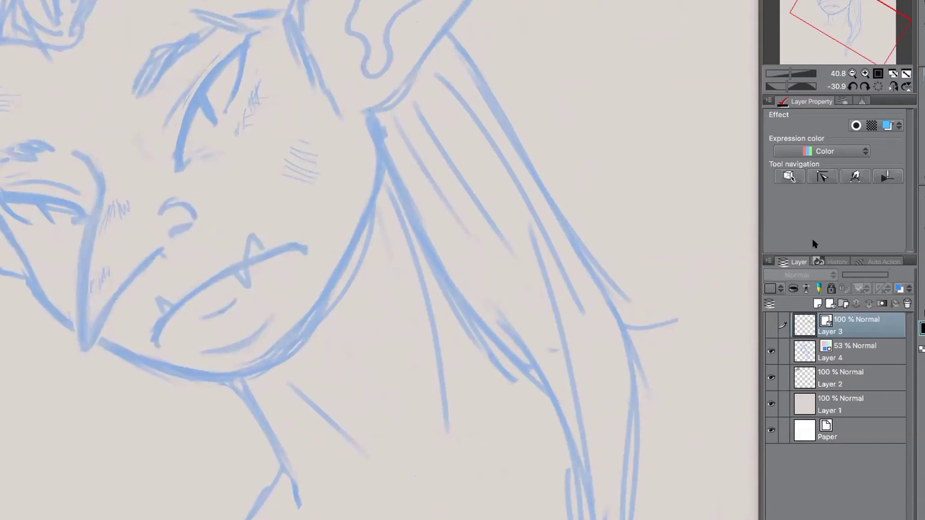
pyautogui.click(770, 326)
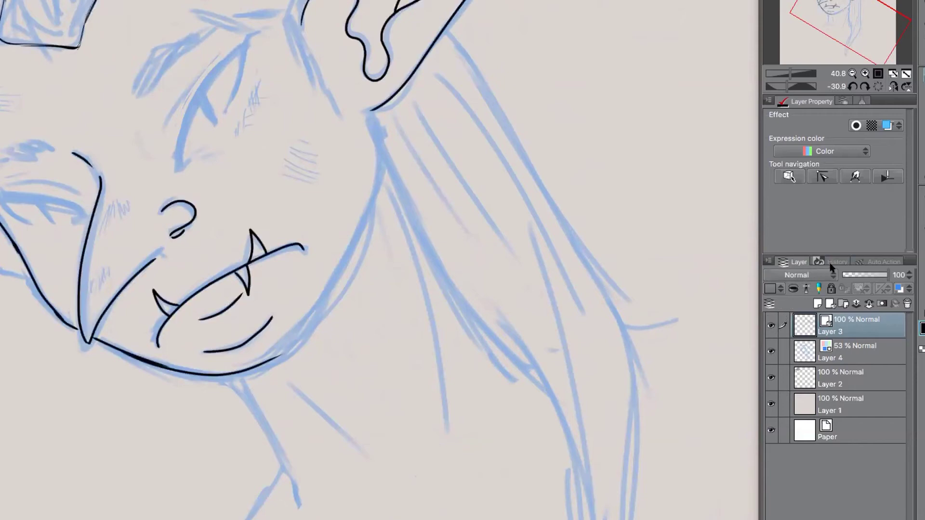
pyautogui.click(771, 351)
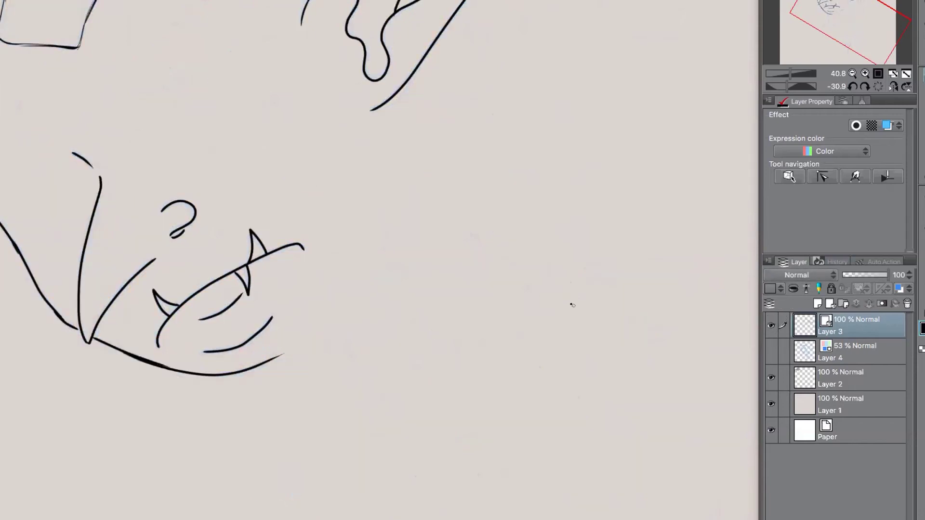
pyautogui.scroll(-2, 570, 305)
pyautogui.scroll(-3, 553, 328)
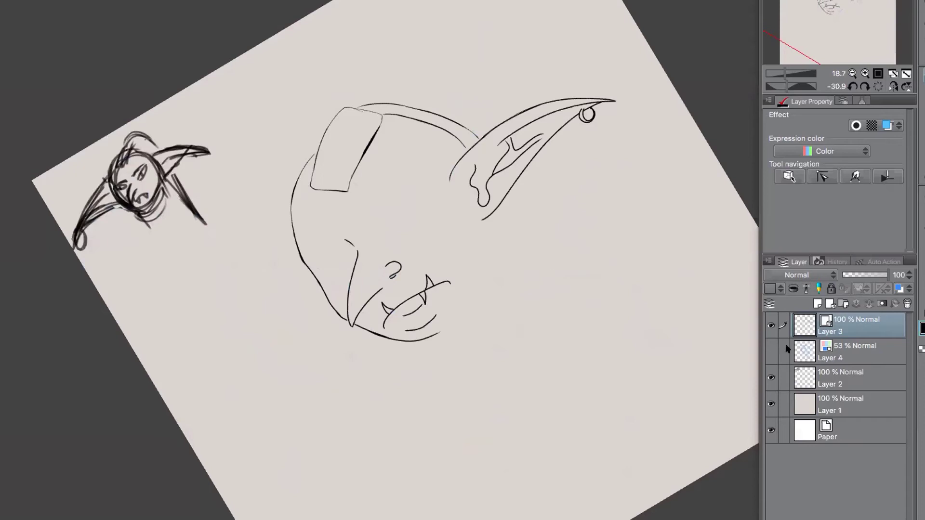
pyautogui.click(771, 351)
# Step: Ink the near jawline from the chin up to the near ear lobe, replacing the first jaw stroke with shorter ones
pyautogui.scroll(3, 507, 245)
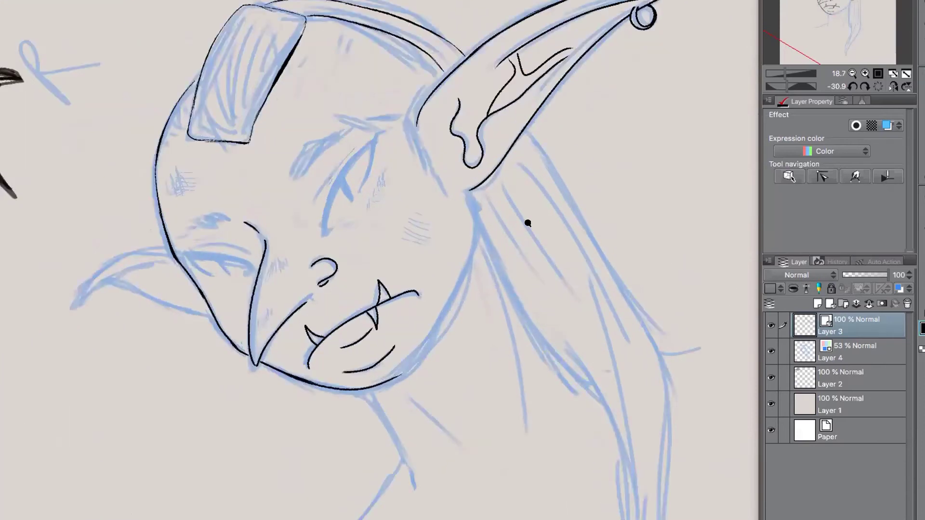
pyautogui.moveTo(456, 163); pyautogui.dragTo(467, 219)
pyautogui.moveTo(356, 412)
pyautogui.mouseDown()
pyautogui.moveTo(399, 370)
pyautogui.moveTo(451, 283)
pyautogui.moveTo(468, 214)
pyautogui.moveTo(467, 171)
pyautogui.mouseUp()
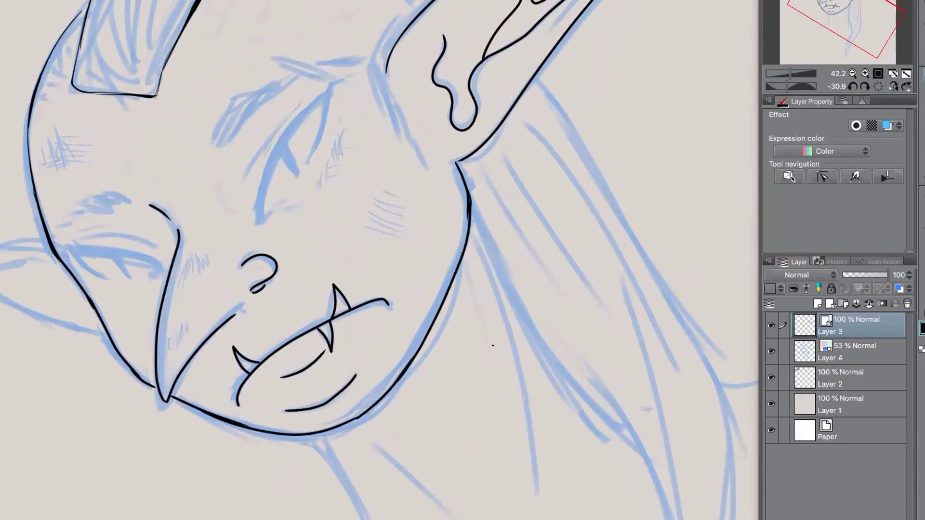
pyautogui.hotkey('ctrl', 'z')
pyautogui.hotkey('ctrl', 'z')
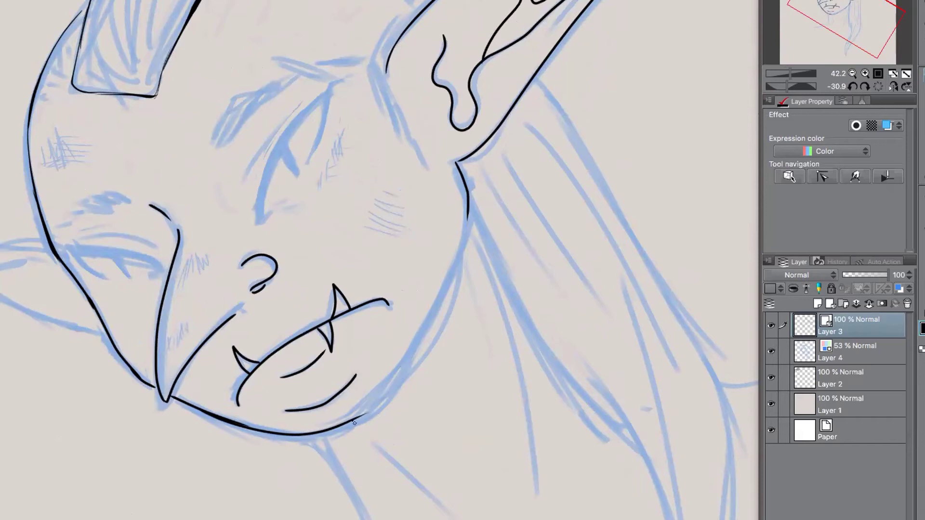
pyautogui.moveTo(361, 412); pyautogui.dragTo(432, 321)
pyautogui.moveTo(467, 207); pyautogui.dragTo(456, 245)
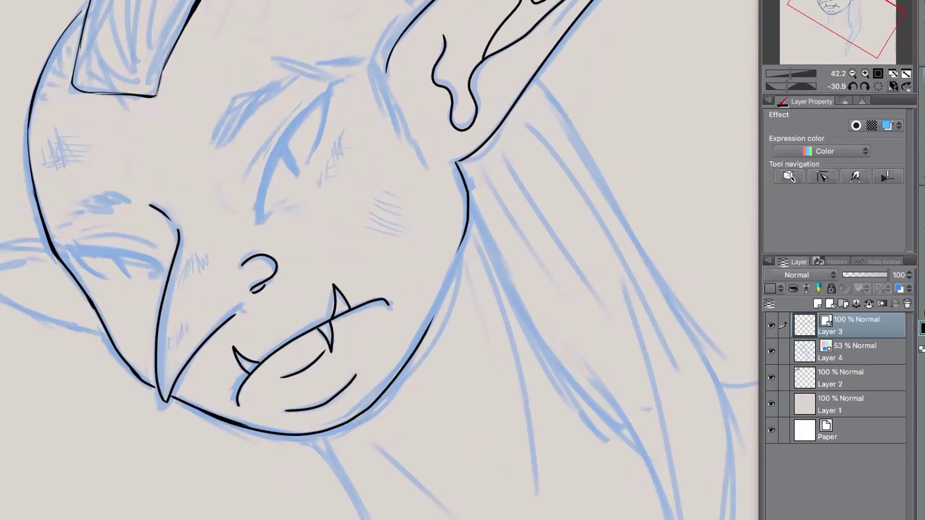
# Step: Mirror the canvas view and ink the outline of the far ear with its upper edge, inner rim and lower edge
pyautogui.click(893, 86)
pyautogui.moveTo(251, 286); pyautogui.dragTo(353, 413)
pyautogui.moveTo(629, 56); pyautogui.dragTo(450, 258)
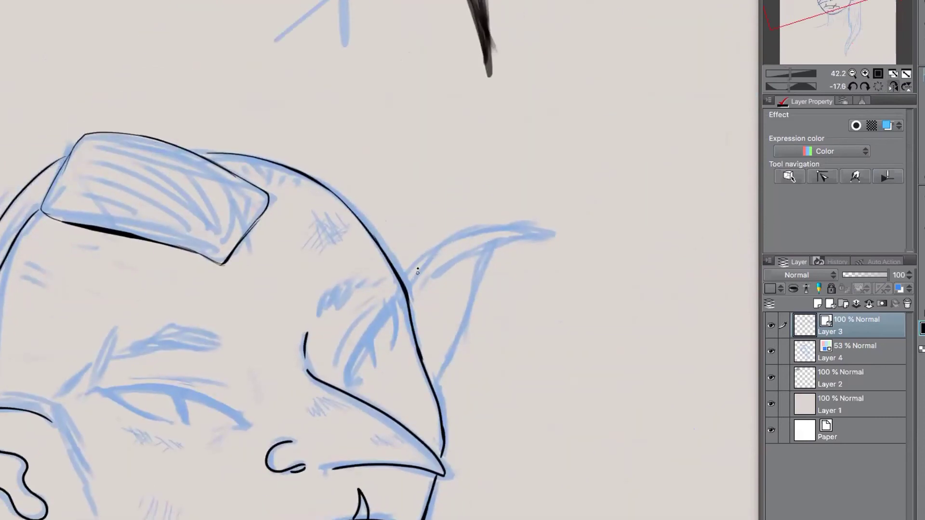
pyautogui.moveTo(411, 298)
pyautogui.mouseDown()
pyautogui.moveTo(549, 234)
pyautogui.moveTo(508, 226)
pyautogui.moveTo(406, 268)
pyautogui.moveTo(416, 255)
pyautogui.mouseUp()
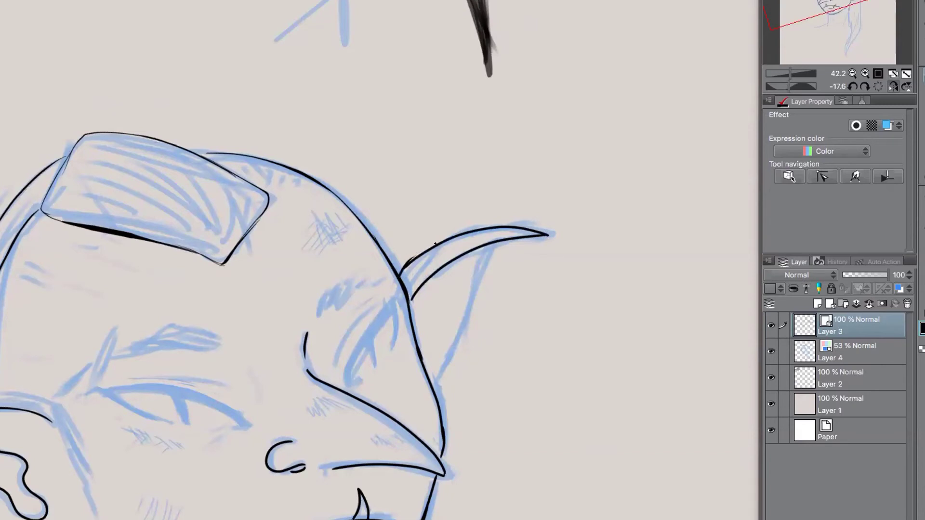
pyautogui.hotkey('ctrl', 'z')
pyautogui.moveTo(397, 276); pyautogui.dragTo(415, 262)
pyautogui.moveTo(509, 238)
pyautogui.mouseDown()
pyautogui.moveTo(487, 257)
pyautogui.moveTo(435, 392)
pyautogui.mouseUp()
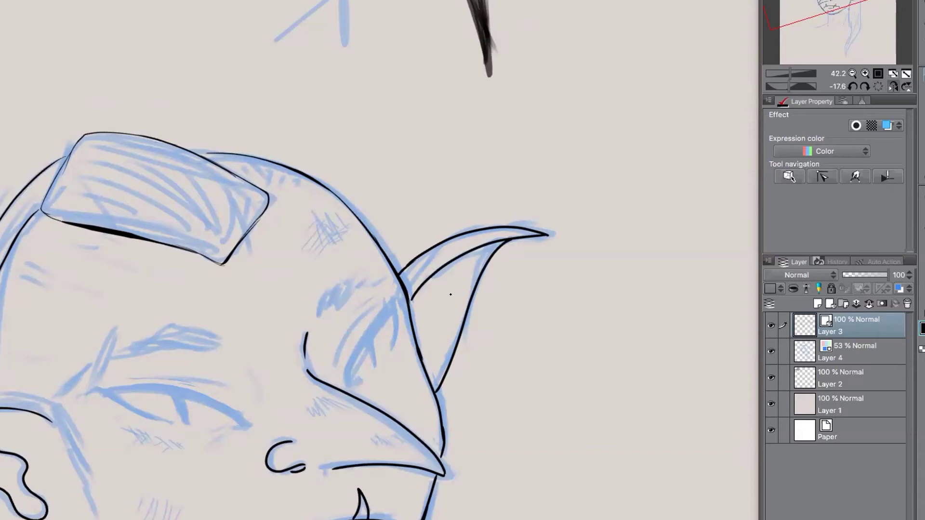
# Step: Ink the wavy, forked inner fold lines inside the far ear
pyautogui.moveTo(429, 366)
pyautogui.mouseDown()
pyautogui.moveTo(540, 276)
pyautogui.moveTo(579, 256)
pyautogui.mouseUp()
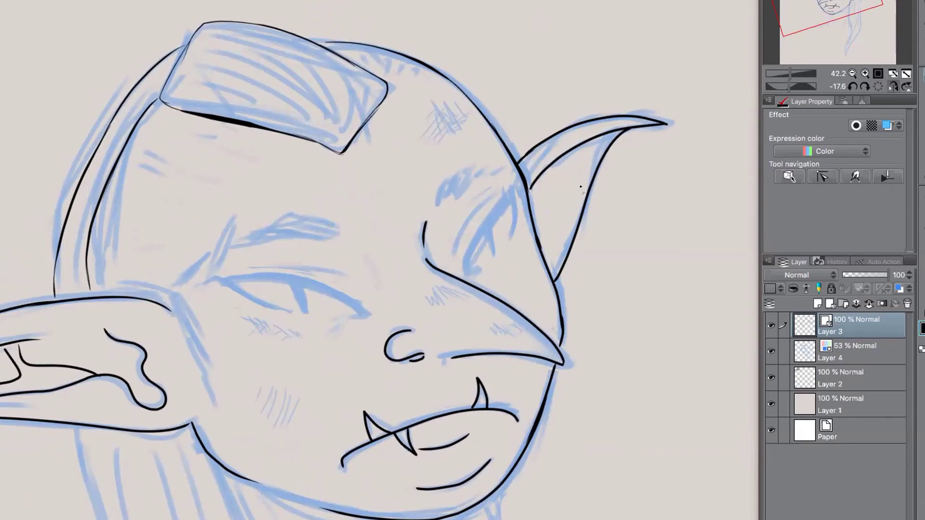
pyautogui.moveTo(600, 305); pyautogui.dragTo(630, 248)
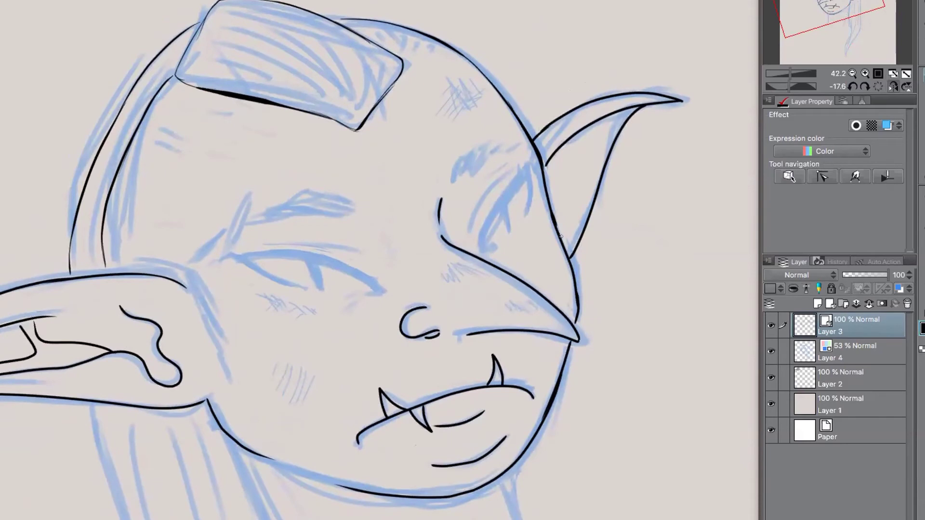
pyautogui.moveTo(562, 239); pyautogui.dragTo(622, 119)
pyautogui.moveTo(558, 159); pyautogui.dragTo(572, 215)
pyautogui.moveTo(560, 153); pyautogui.dragTo(597, 148)
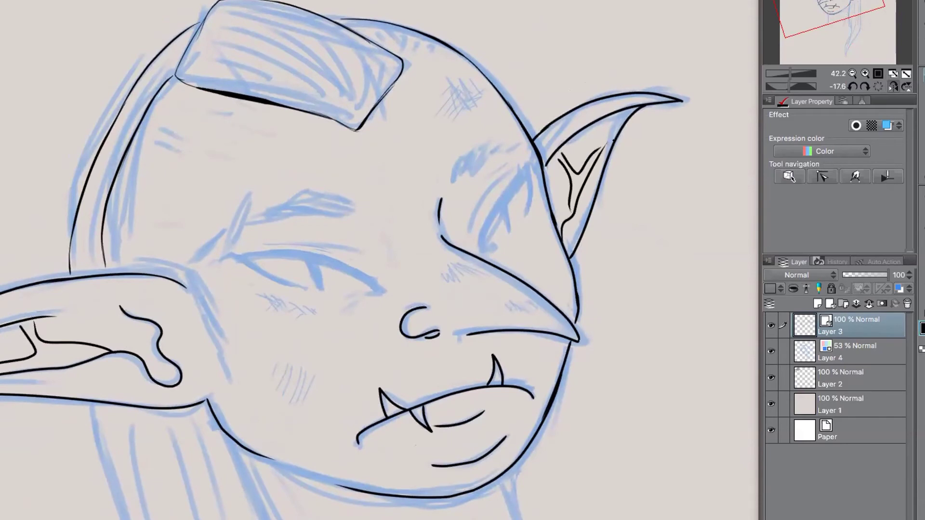
# Step: Ink the far eye with its lid line, slit pupil and inner corner, and add the eyelid crease above it
pyautogui.moveTo(497, 245)
pyautogui.mouseDown()
pyautogui.moveTo(481, 252)
pyautogui.moveTo(522, 167)
pyautogui.mouseUp()
pyautogui.moveTo(483, 250)
pyautogui.mouseDown()
pyautogui.moveTo(528, 169)
pyautogui.moveTo(523, 218)
pyautogui.moveTo(505, 208)
pyautogui.moveTo(511, 239)
pyautogui.mouseUp()
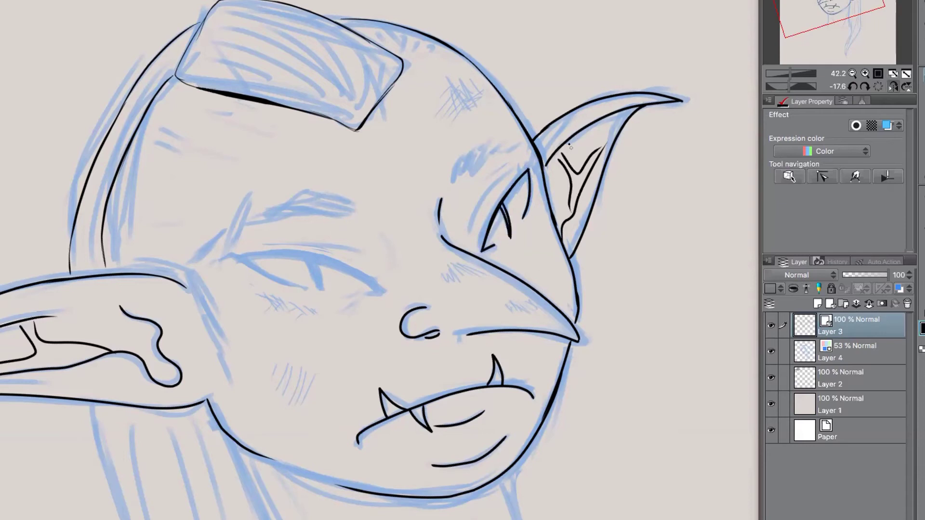
pyautogui.moveTo(468, 237)
pyautogui.mouseDown()
pyautogui.moveTo(489, 185)
pyautogui.moveTo(528, 159)
pyautogui.mouseUp()
# Step: Mirror the canvas view horizontally and frame the near eye and near ear
pyautogui.click(892, 87)
pyautogui.click(892, 87)
pyautogui.click(893, 87)
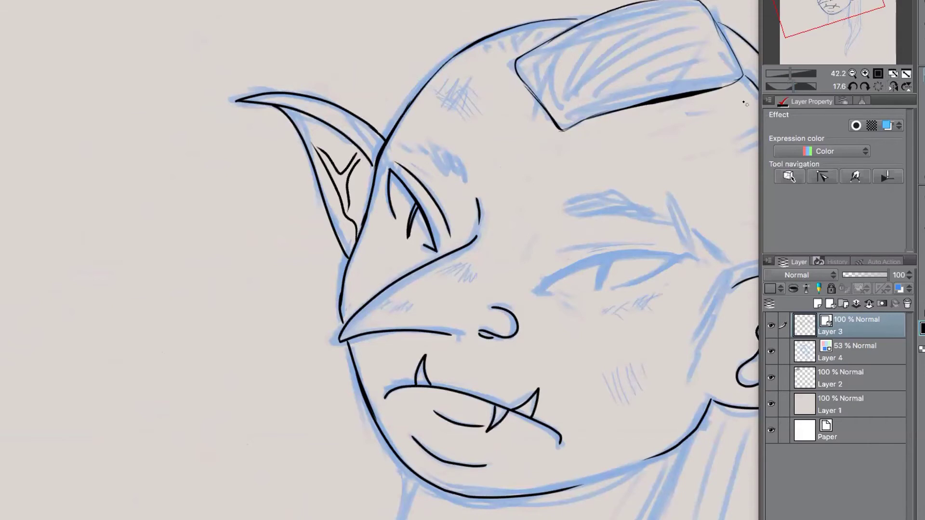
pyautogui.moveTo(760, 258)
pyautogui.mouseDown()
pyautogui.moveTo(624, 316)
pyautogui.moveTo(566, 181)
pyautogui.mouseUp()
pyautogui.moveTo(593, 131)
pyautogui.mouseDown()
pyautogui.moveTo(602, 337)
pyautogui.moveTo(346, 315)
pyautogui.moveTo(592, 378)
pyautogui.mouseUp()
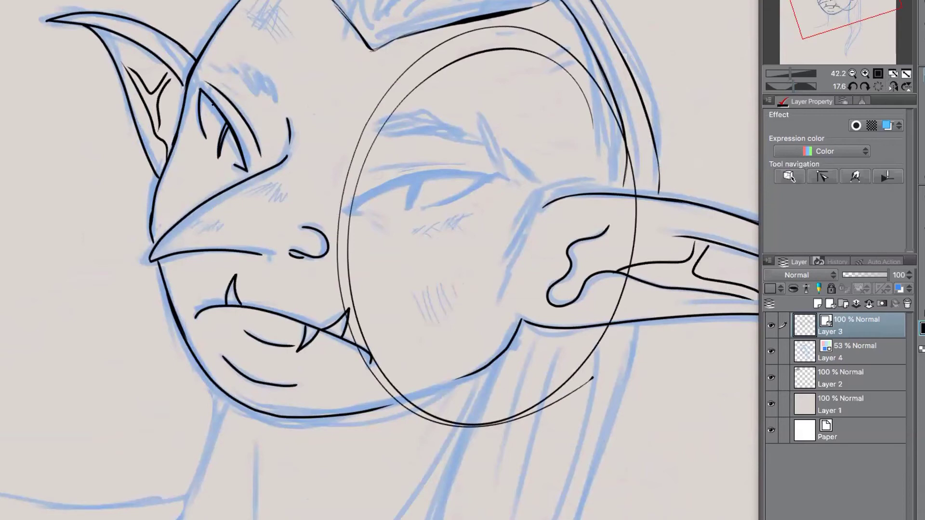
pyautogui.moveTo(292, 96)
pyautogui.mouseDown()
pyautogui.moveTo(237, 39)
pyautogui.moveTo(250, 94)
pyautogui.moveTo(288, 92)
pyautogui.moveTo(274, 51)
pyautogui.mouseUp()
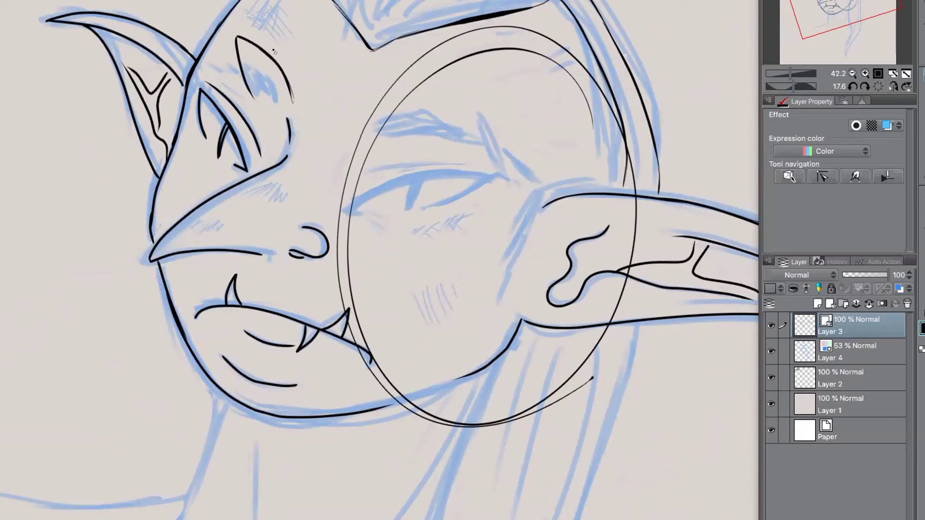
pyautogui.hotkey('ctrl', 'z')
pyautogui.hotkey('ctrl', 'z')
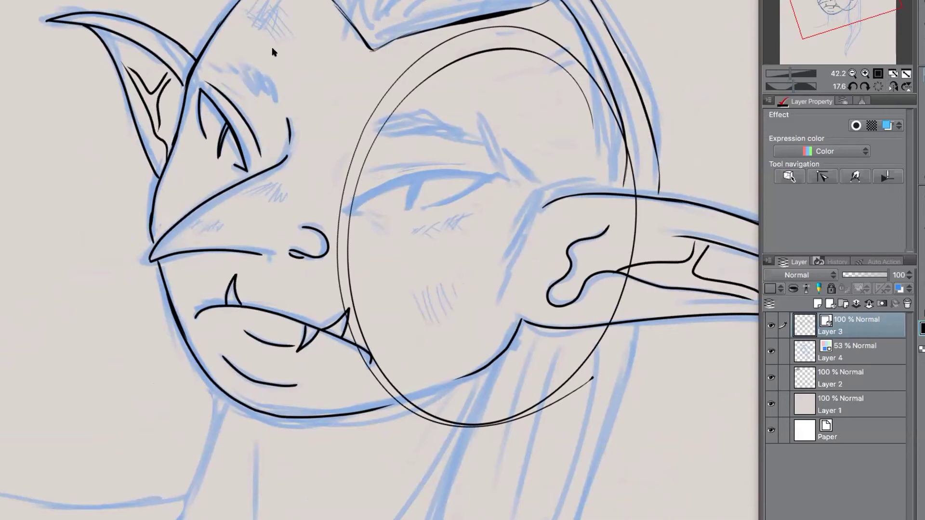
pyautogui.hotkey('ctrl', 'z')
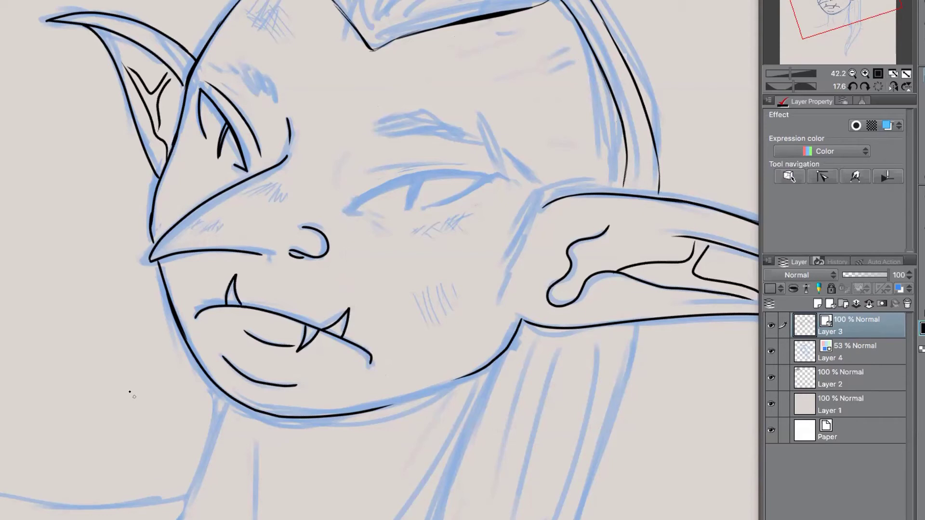
# Step: Ink the near eye with its long upper lid line, outer lower lid curve and slit pupil
pyautogui.moveTo(530, 145); pyautogui.dragTo(386, 101)
pyautogui.moveTo(333, 294)
pyautogui.mouseDown()
pyautogui.moveTo(388, 197)
pyautogui.moveTo(432, 168)
pyautogui.mouseUp()
pyautogui.moveTo(334, 295)
pyautogui.mouseDown()
pyautogui.moveTo(365, 231)
pyautogui.moveTo(429, 163)
pyautogui.mouseUp()
pyautogui.hotkey('ctrl', 'z')
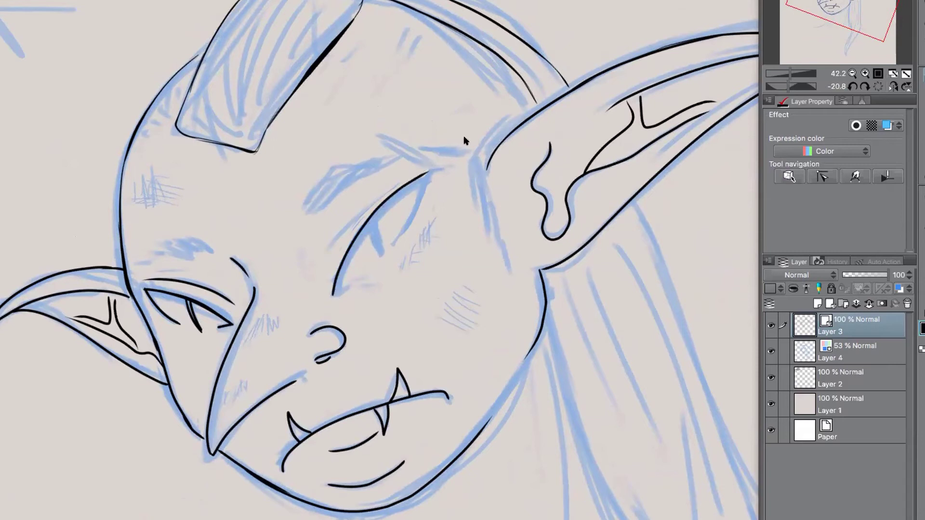
pyautogui.moveTo(333, 295)
pyautogui.mouseDown()
pyautogui.moveTo(388, 202)
pyautogui.moveTo(437, 164)
pyautogui.moveTo(395, 237)
pyautogui.moveTo(369, 234)
pyautogui.moveTo(382, 258)
pyautogui.mouseUp()
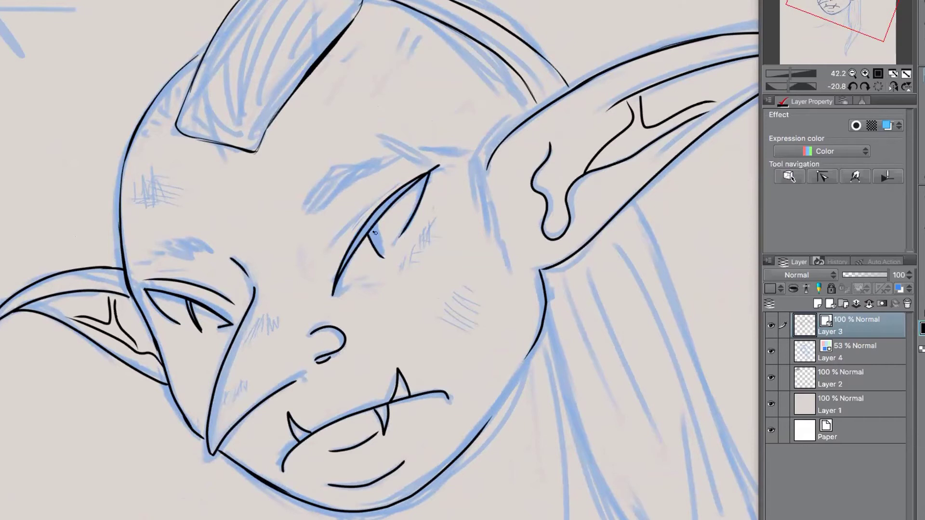
pyautogui.moveTo(374, 224); pyautogui.dragTo(385, 260)
# Step: Ink small crease lines at the near eye's inner corner and thin fold lines above its upper lid
pyautogui.moveTo(341, 288)
pyautogui.mouseDown()
pyautogui.moveTo(380, 270)
pyautogui.moveTo(376, 292)
pyautogui.mouseUp()
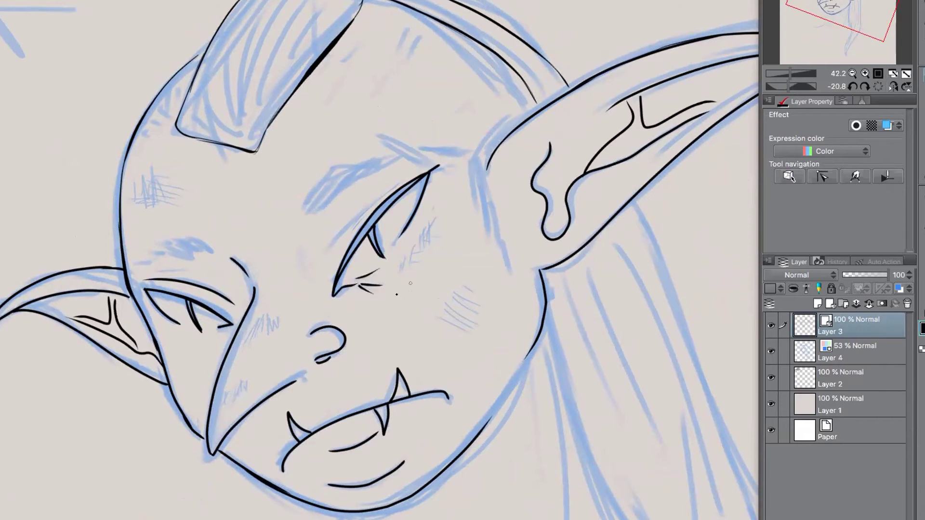
pyautogui.hotkey('ctrl', 'z')
pyautogui.hotkey('ctrl', 'z')
pyautogui.moveTo(357, 285)
pyautogui.mouseDown()
pyautogui.moveTo(389, 283)
pyautogui.moveTo(373, 293)
pyautogui.mouseUp()
pyautogui.moveTo(326, 253); pyautogui.dragTo(408, 182)
pyautogui.moveTo(368, 215); pyautogui.dragTo(347, 236)
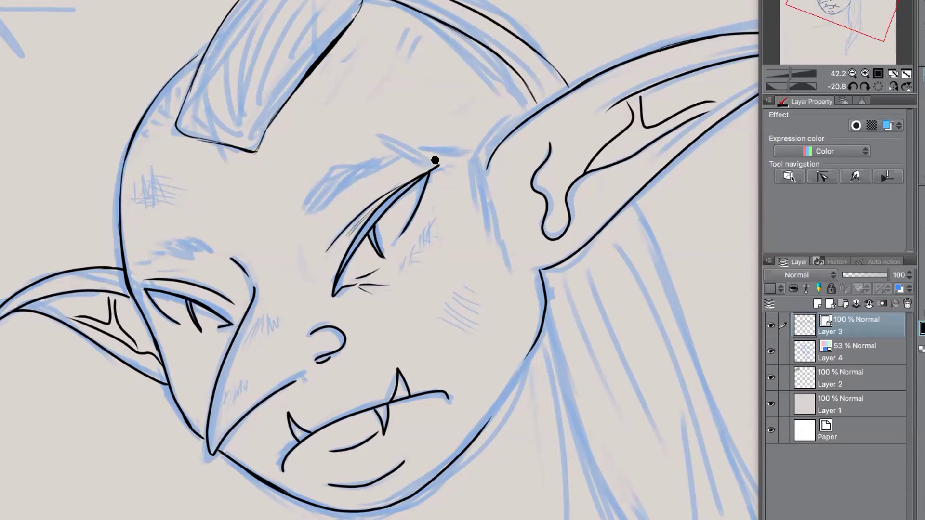
# Step: Ink the near eyebrow with dense overlapping hair strokes that follow the sketched brow shape
pyautogui.scroll(3, 425, 166)
pyautogui.hscroll(-3, 425, 166)
pyautogui.moveTo(398, 288); pyautogui.dragTo(424, 245)
pyautogui.moveTo(403, 286); pyautogui.dragTo(432, 246)
pyautogui.moveTo(409, 285); pyautogui.dragTo(442, 245)
pyautogui.moveTo(421, 279)
pyautogui.mouseDown()
pyautogui.moveTo(449, 245)
pyautogui.moveTo(493, 234)
pyautogui.mouseUp()
pyautogui.moveTo(431, 255); pyautogui.dragTo(491, 237)
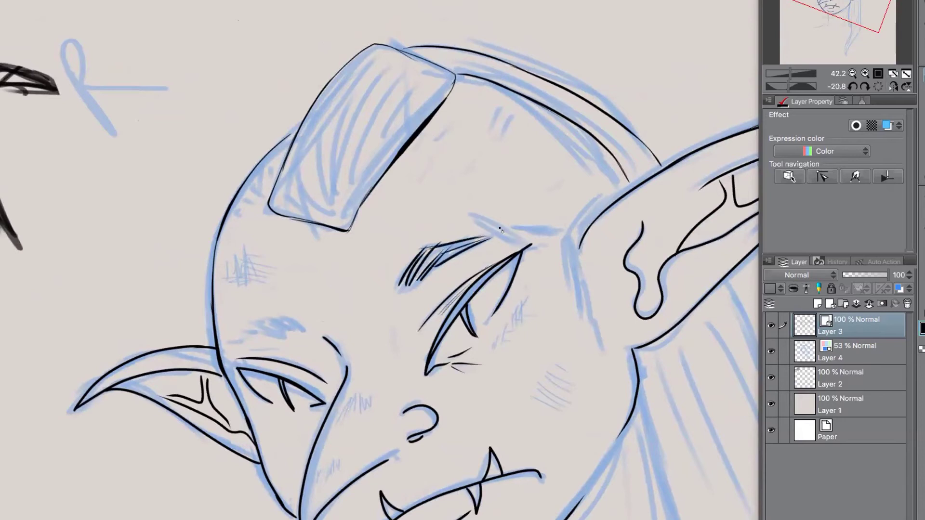
pyautogui.moveTo(408, 290); pyautogui.dragTo(447, 257)
pyautogui.moveTo(401, 293)
pyautogui.mouseDown()
pyautogui.moveTo(421, 280)
pyautogui.moveTo(409, 282)
pyautogui.mouseUp()
# Step: Ink the tapered stroke crossing the outer end of the near brow and the short lines running towards the near ear
pyautogui.moveTo(572, 254); pyautogui.dragTo(362, 253)
pyautogui.moveTo(262, 222); pyautogui.dragTo(308, 243)
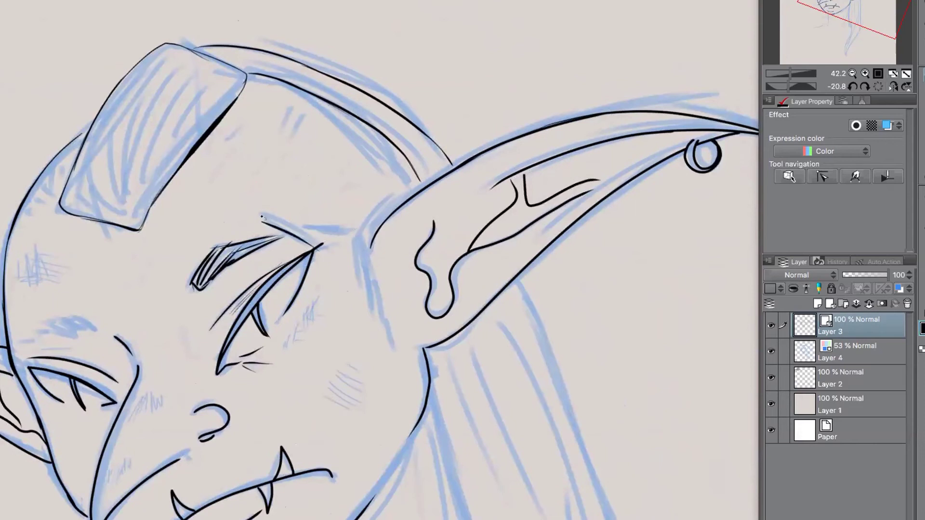
pyautogui.moveTo(261, 222); pyautogui.dragTo(322, 248)
pyautogui.hotkey('ctrl', 'z')
pyautogui.hotkey('ctrl', 'z')
pyautogui.moveTo(251, 215); pyautogui.dragTo(313, 243)
pyautogui.moveTo(246, 212); pyautogui.dragTo(337, 265)
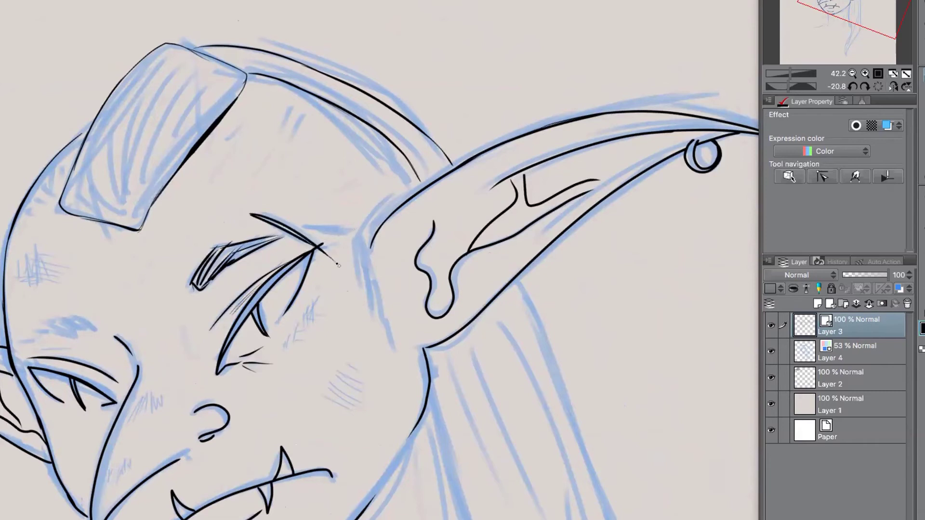
pyautogui.moveTo(313, 224)
pyautogui.mouseDown()
pyautogui.moveTo(303, 227)
pyautogui.moveTo(359, 229)
pyautogui.mouseUp()
# Step: Mirror the canvas view and ink the far eyebrow with short parallel hair strokes
pyautogui.moveTo(379, 395); pyautogui.dragTo(559, 360)
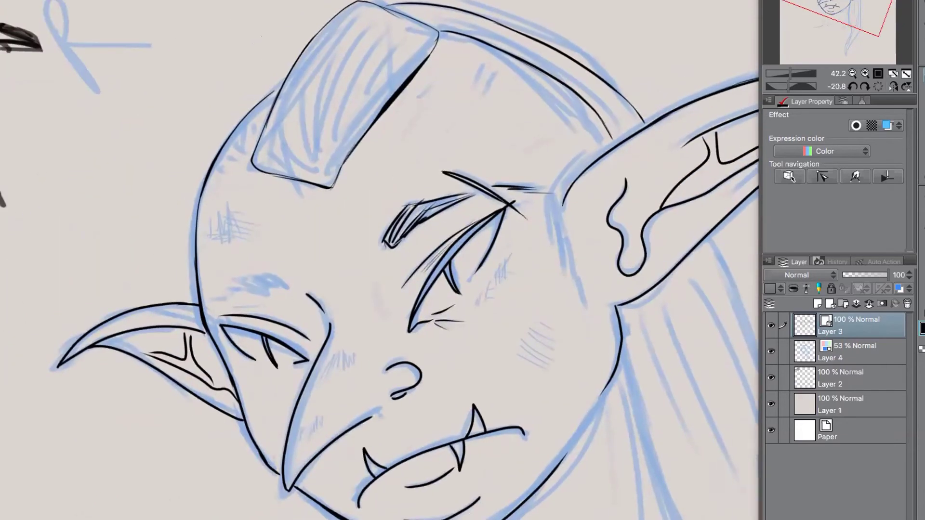
pyautogui.click(894, 86)
pyautogui.moveTo(648, 263); pyautogui.dragTo(360, 397)
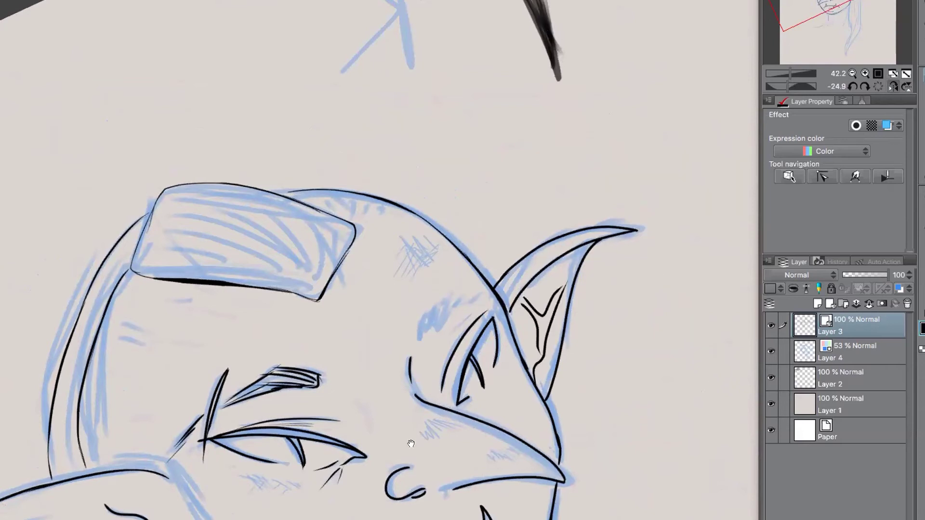
pyautogui.scroll(-3, 489, 407)
pyautogui.moveTo(417, 195)
pyautogui.mouseDown()
pyautogui.moveTo(432, 154)
pyautogui.moveTo(426, 181)
pyautogui.moveTo(470, 154)
pyautogui.mouseUp()
pyautogui.moveTo(440, 213); pyautogui.dragTo(474, 167)
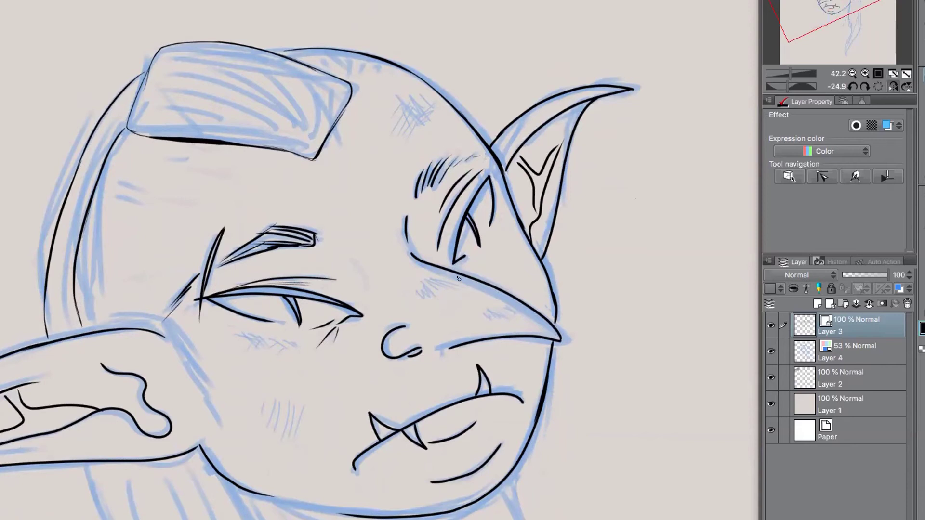
# Step: Mirror the view back and ink two small patches of short hatch lines on the nose, replacing the first heavier ones
pyautogui.press('h')
pyautogui.moveTo(354, 358); pyautogui.dragTo(363, 338)
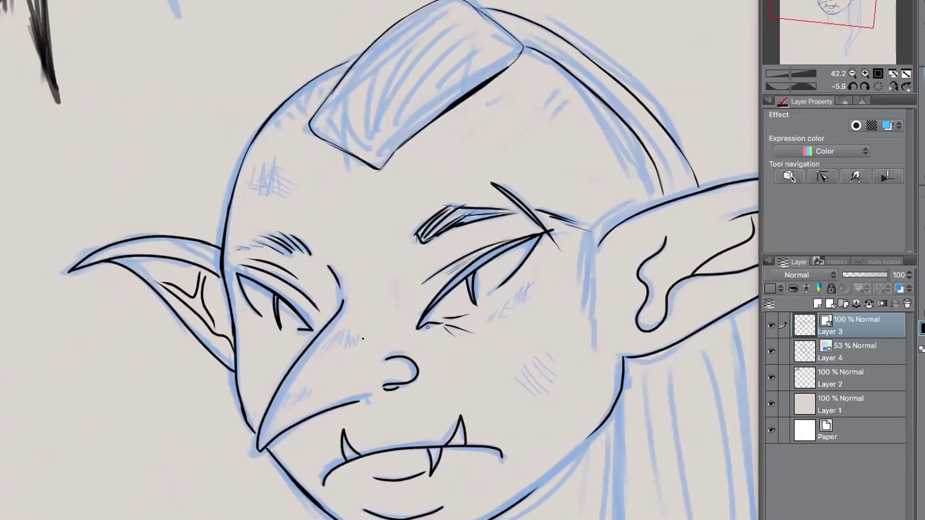
pyautogui.moveTo(671, 316); pyautogui.dragTo(490, 367)
pyautogui.moveTo(347, 366)
pyautogui.mouseDown()
pyautogui.moveTo(334, 387)
pyautogui.moveTo(359, 351)
pyautogui.moveTo(390, 354)
pyautogui.mouseUp()
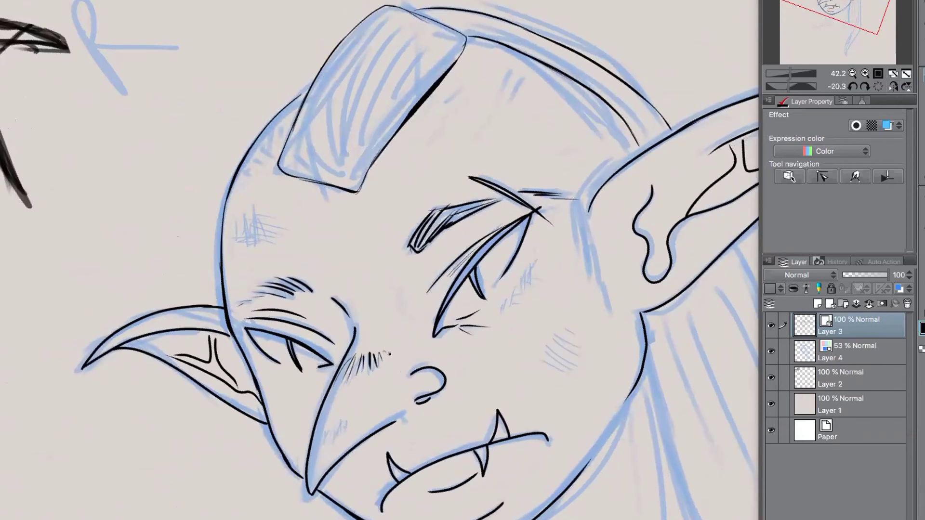
pyautogui.moveTo(323, 437)
pyautogui.mouseDown()
pyautogui.moveTo(321, 428)
pyautogui.moveTo(357, 419)
pyautogui.mouseUp()
pyautogui.hotkey('ctrl', 'z')
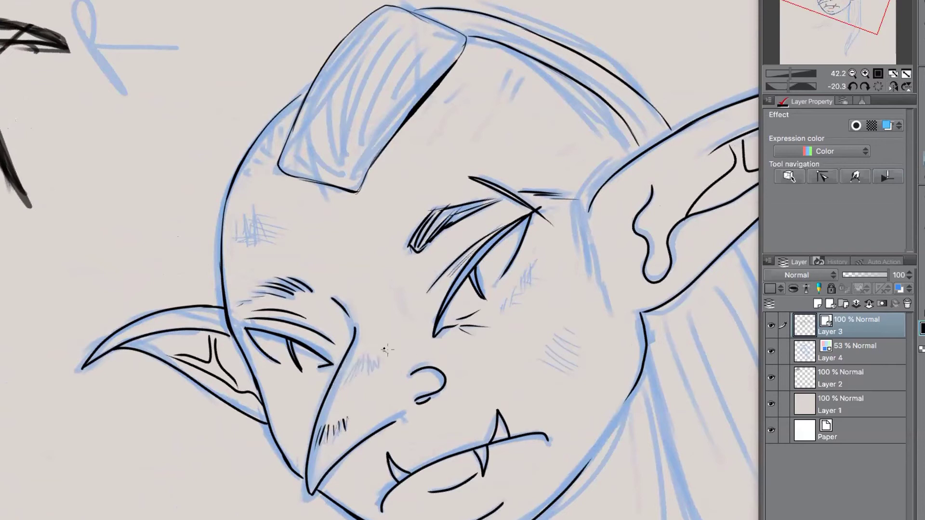
pyautogui.hotkey('ctrl', 'z')
pyautogui.hotkey('ctrl', 'z')
pyautogui.hotkey('ctrl', 'z')
pyautogui.moveTo(359, 360)
pyautogui.mouseDown()
pyautogui.moveTo(335, 386)
pyautogui.moveTo(359, 375)
pyautogui.mouseUp()
pyautogui.moveTo(369, 355); pyautogui.dragTo(363, 369)
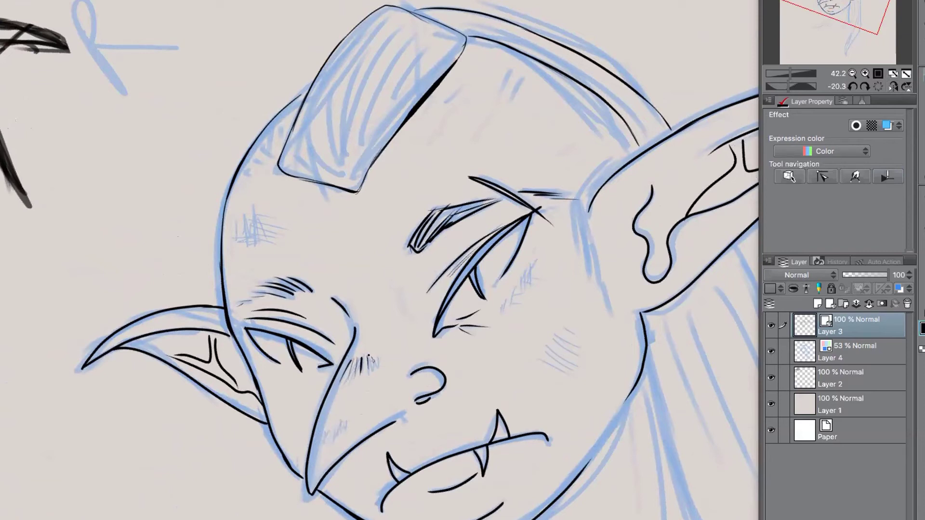
pyautogui.moveTo(332, 417)
pyautogui.mouseDown()
pyautogui.moveTo(322, 443)
pyautogui.moveTo(339, 432)
pyautogui.mouseUp()
# Step: Check the whole line art without the blue sketch by hiding Layer 4 and showing it again
pyautogui.scroll(-5, 648, 307)
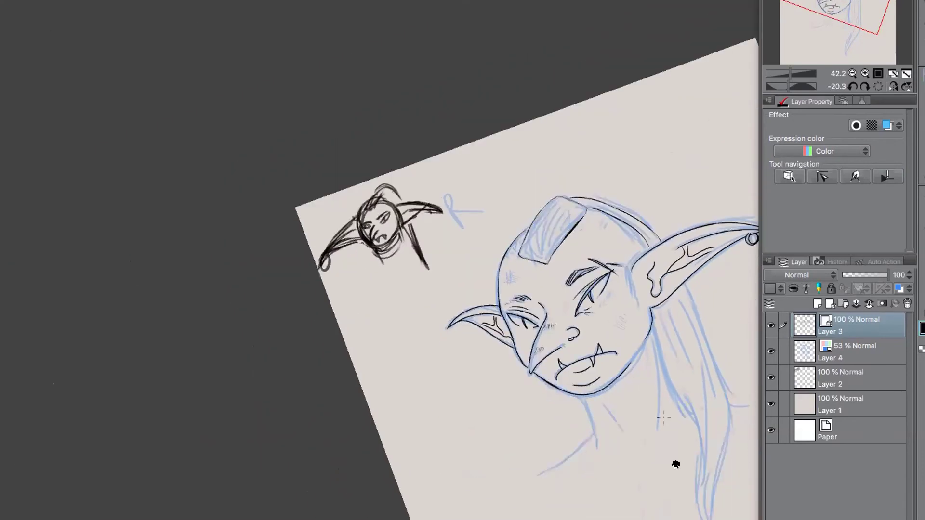
pyautogui.scroll(-4, 663, 417)
pyautogui.click(771, 351)
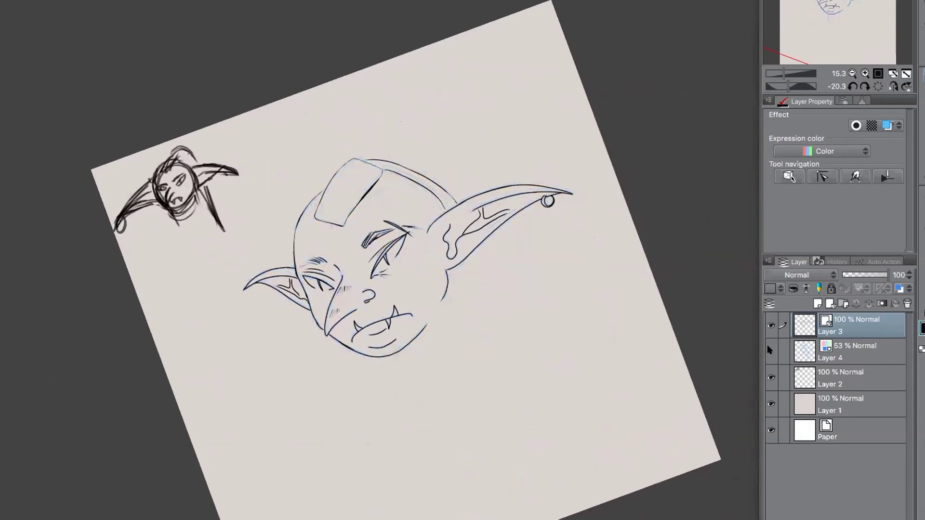
pyautogui.click(770, 349)
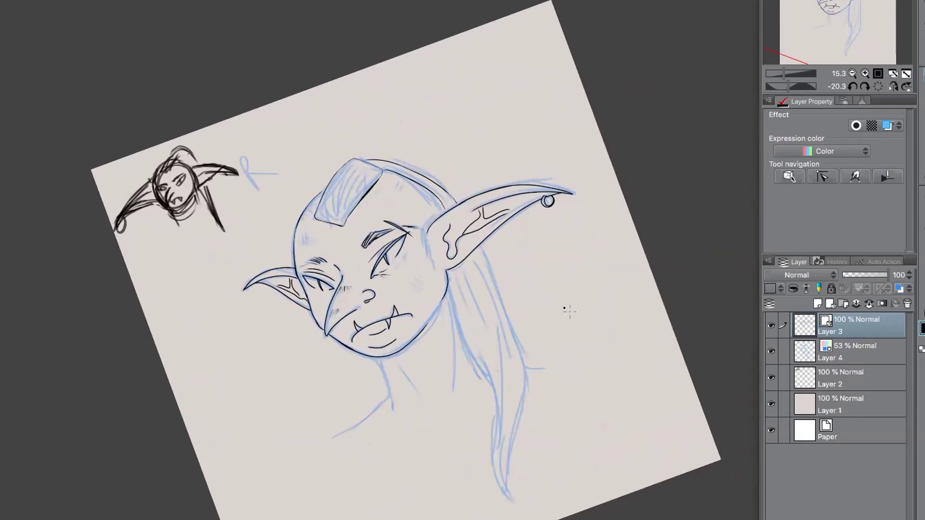
# Step: Ink the neck with its tendon line, the far shoulder, the collarbones and the upper front edge of the ponytail
pyautogui.scroll(2, 545, 462)
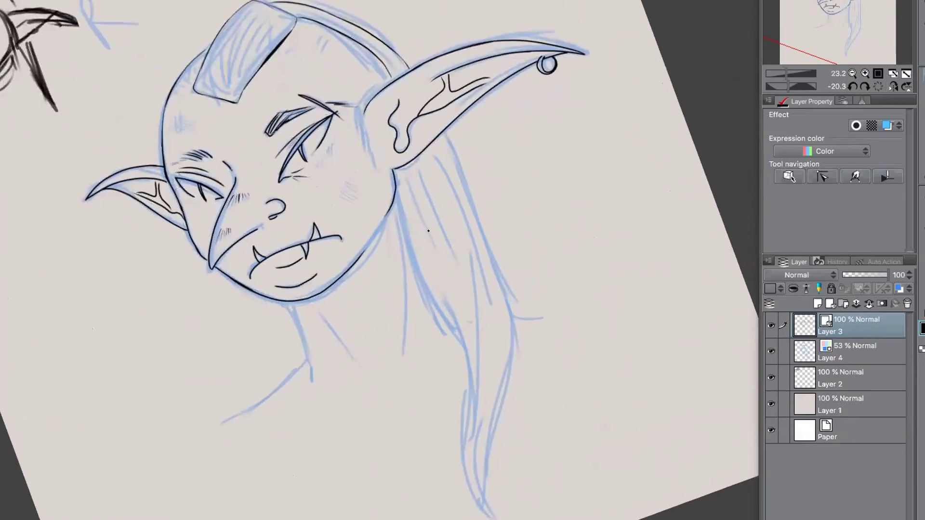
pyautogui.moveTo(396, 190)
pyautogui.mouseDown()
pyautogui.moveTo(422, 279)
pyautogui.moveTo(457, 331)
pyautogui.mouseUp()
pyautogui.moveTo(293, 306); pyautogui.dragTo(309, 395)
pyautogui.moveTo(311, 357); pyautogui.dragTo(206, 447)
pyautogui.moveTo(399, 220); pyautogui.dragTo(388, 362)
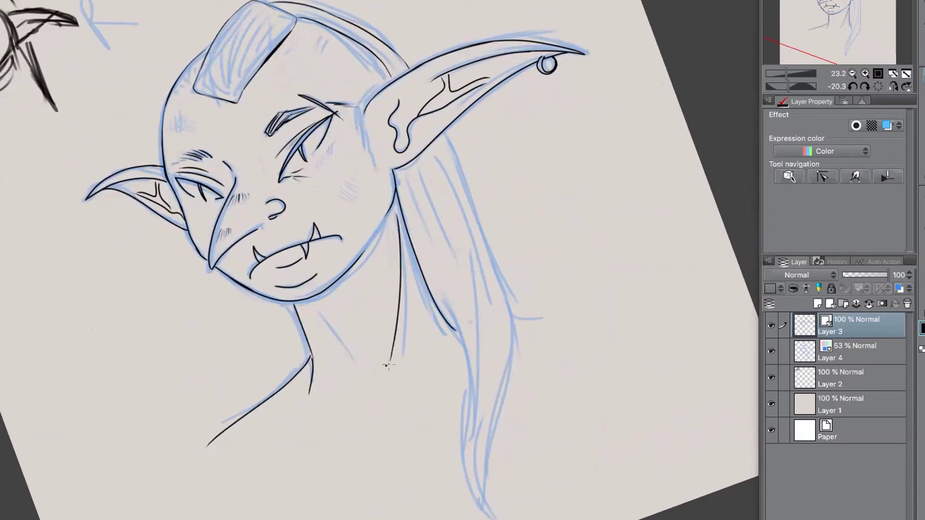
pyautogui.moveTo(311, 323); pyautogui.dragTo(357, 362)
pyautogui.moveTo(276, 432)
pyautogui.mouseDown()
pyautogui.moveTo(405, 380)
pyautogui.moveTo(435, 356)
pyautogui.mouseUp()
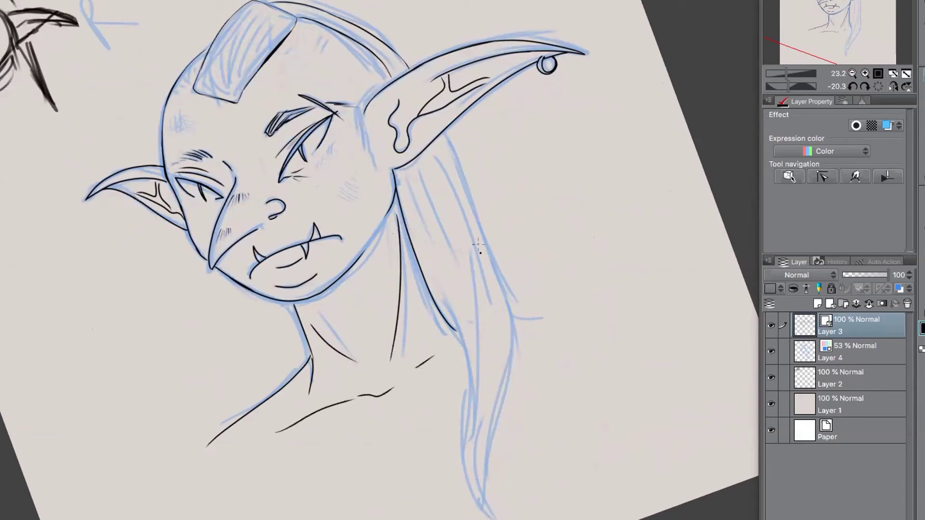
# Step: Ink the ponytail's long outer edge and its lower inner edge so that they meet in a pointed tip
pyautogui.moveTo(404, 61)
pyautogui.mouseDown()
pyautogui.moveTo(441, 110)
pyautogui.moveTo(503, 358)
pyautogui.moveTo(482, 501)
pyautogui.mouseUp()
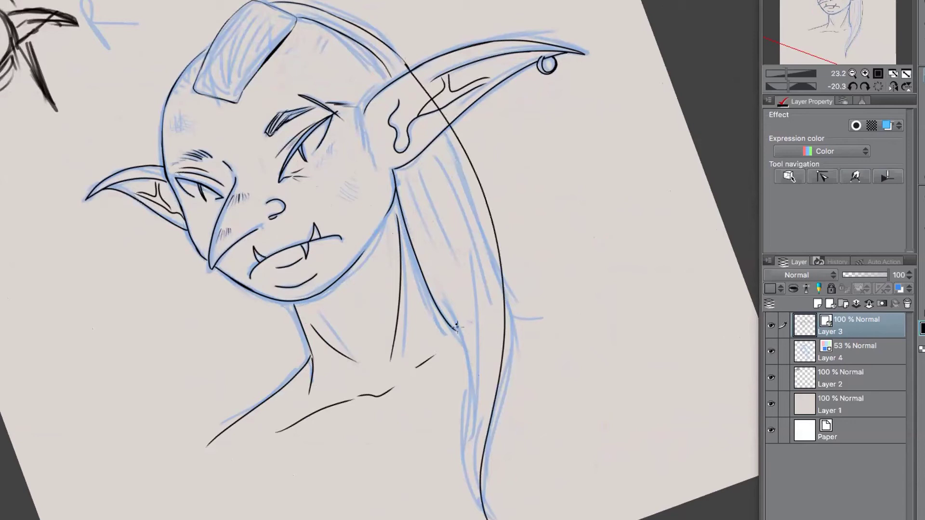
pyautogui.moveTo(443, 300); pyautogui.dragTo(496, 519)
pyautogui.hotkey('ctrl', 'z')
pyautogui.moveTo(443, 296); pyautogui.dragTo(482, 515)
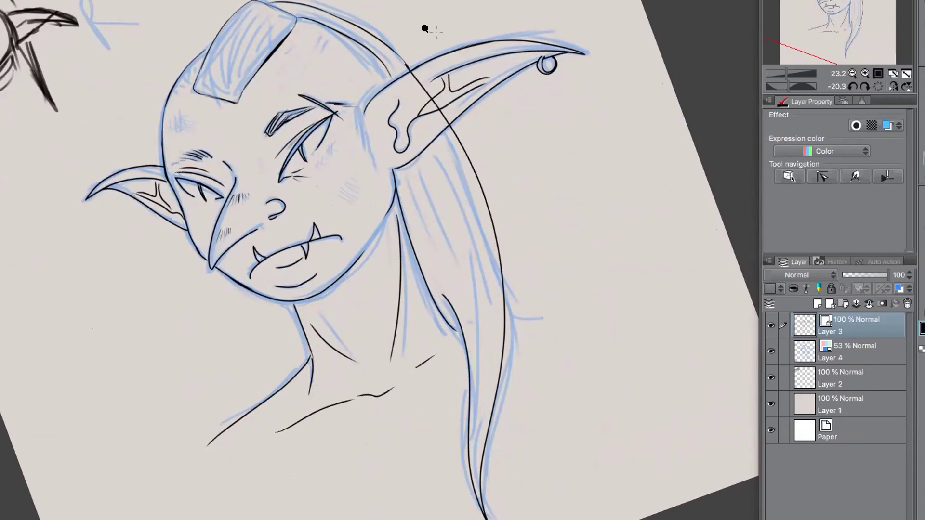
# Step: Erase the part of the ponytail's outer line that crosses the near ear
pyautogui.scroll(5, 423, 29)
pyautogui.click(433, 204)
pyautogui.click(476, 261)
pyautogui.click(503, 303)
pyautogui.click(397, 160)
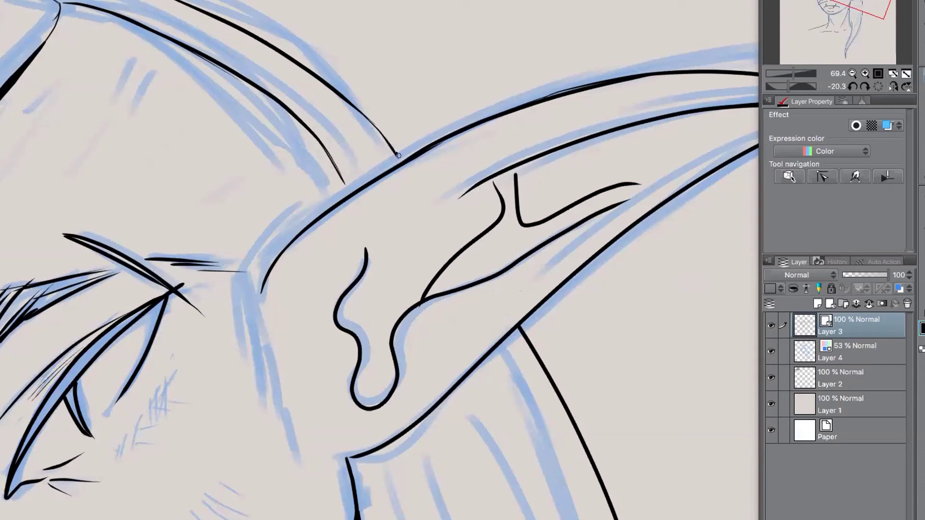
pyautogui.hotkey('ctrl', 'z')
pyautogui.scroll(-5, 625, 326)
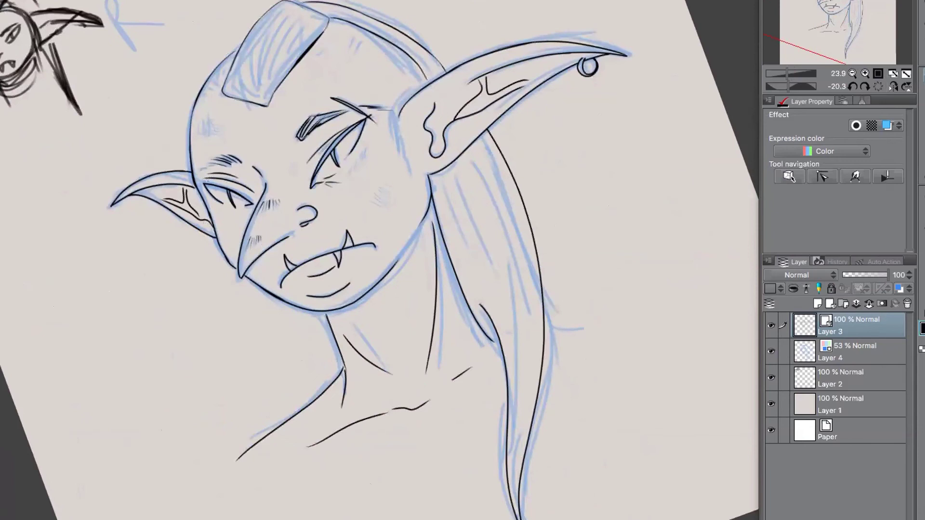
# Step: Ink long flowing strand lines inside the ponytail
pyautogui.moveTo(443, 187); pyautogui.dragTo(528, 405)
pyautogui.hotkey('ctrl', 'z')
pyautogui.moveTo(485, 149)
pyautogui.mouseDown()
pyautogui.moveTo(506, 185)
pyautogui.moveTo(525, 409)
pyautogui.mouseUp()
pyautogui.moveTo(465, 180)
pyautogui.mouseDown()
pyautogui.moveTo(506, 272)
pyautogui.moveTo(513, 339)
pyautogui.mouseUp()
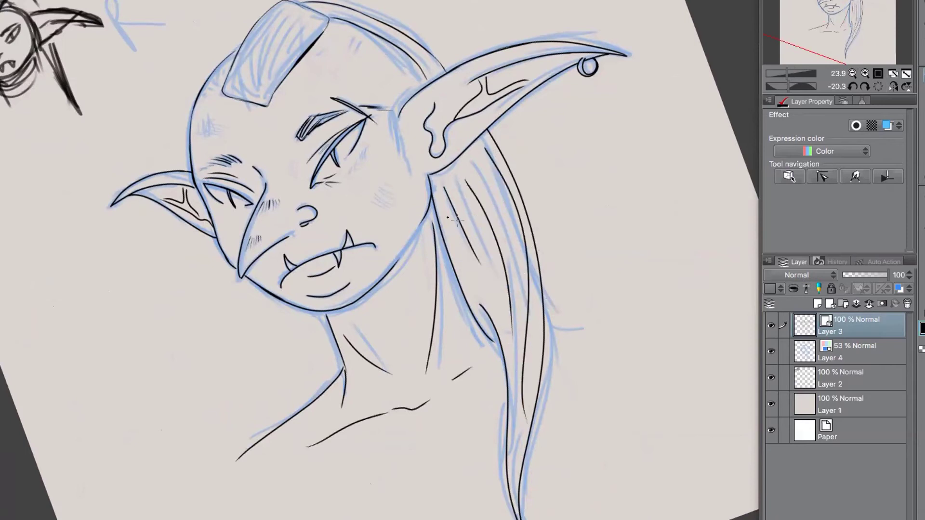
# Step: Hatch the near cheek, the area in front of the near ear and the side of the scalp above it
pyautogui.moveTo(369, 197)
pyautogui.mouseDown()
pyautogui.moveTo(385, 205)
pyautogui.moveTo(399, 194)
pyautogui.mouseUp()
pyautogui.moveTo(389, 110)
pyautogui.mouseDown()
pyautogui.moveTo(417, 177)
pyautogui.moveTo(400, 163)
pyautogui.moveTo(393, 113)
pyautogui.moveTo(410, 155)
pyautogui.mouseUp()
pyautogui.moveTo(410, 97)
pyautogui.mouseDown()
pyautogui.moveTo(394, 124)
pyautogui.moveTo(399, 109)
pyautogui.mouseUp()
pyautogui.moveTo(421, 71)
pyautogui.mouseDown()
pyautogui.moveTo(394, 107)
pyautogui.moveTo(386, 82)
pyautogui.moveTo(377, 91)
pyautogui.mouseUp()
pyautogui.moveTo(383, 59); pyautogui.dragTo(363, 90)
pyautogui.moveTo(369, 65)
pyautogui.mouseDown()
pyautogui.moveTo(357, 90)
pyautogui.moveTo(347, 87)
pyautogui.mouseUp()
pyautogui.moveTo(354, 51); pyautogui.dragTo(340, 85)
# Step: Add short hatching beside the hair block and a cross-hatched patch on the far side of the forehead
pyautogui.moveTo(217, 86)
pyautogui.mouseDown()
pyautogui.moveTo(200, 95)
pyautogui.moveTo(217, 85)
pyautogui.mouseUp()
pyautogui.moveTo(214, 117)
pyautogui.mouseDown()
pyautogui.moveTo(198, 129)
pyautogui.moveTo(203, 137)
pyautogui.mouseUp()
pyautogui.moveTo(209, 115); pyautogui.dragTo(212, 139)
pyautogui.moveTo(202, 125); pyautogui.dragTo(225, 133)
pyautogui.moveTo(199, 135); pyautogui.dragTo(220, 147)
pyautogui.moveTo(202, 140); pyautogui.dragTo(210, 143)
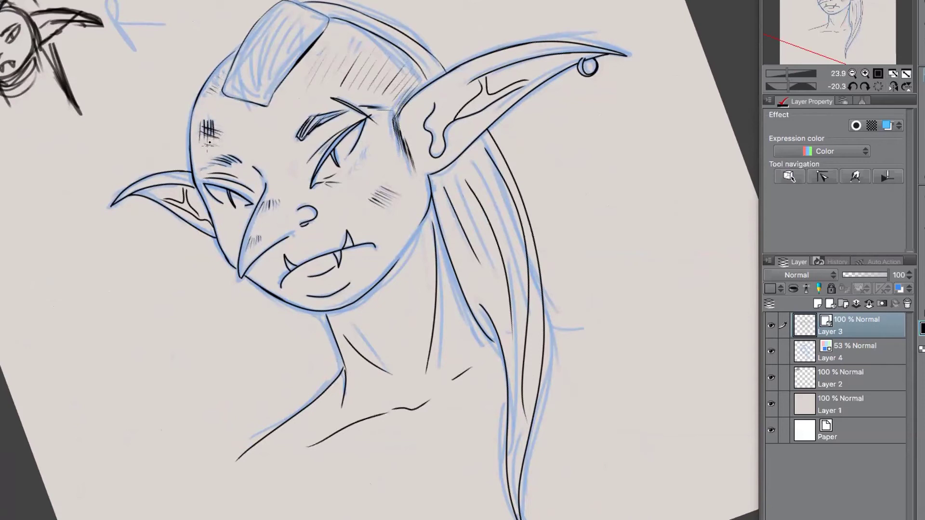
# Step: Cross-hatch below the near eye, add a small stroke to the far eye and ink the shoulder line behind the ponytail
pyautogui.moveTo(352, 168)
pyautogui.mouseDown()
pyautogui.moveTo(370, 145)
pyautogui.moveTo(355, 165)
pyautogui.mouseUp()
pyautogui.moveTo(367, 123); pyautogui.dragTo(353, 152)
pyautogui.moveTo(209, 195); pyautogui.dragTo(230, 208)
pyautogui.moveTo(545, 318); pyautogui.dragTo(629, 300)
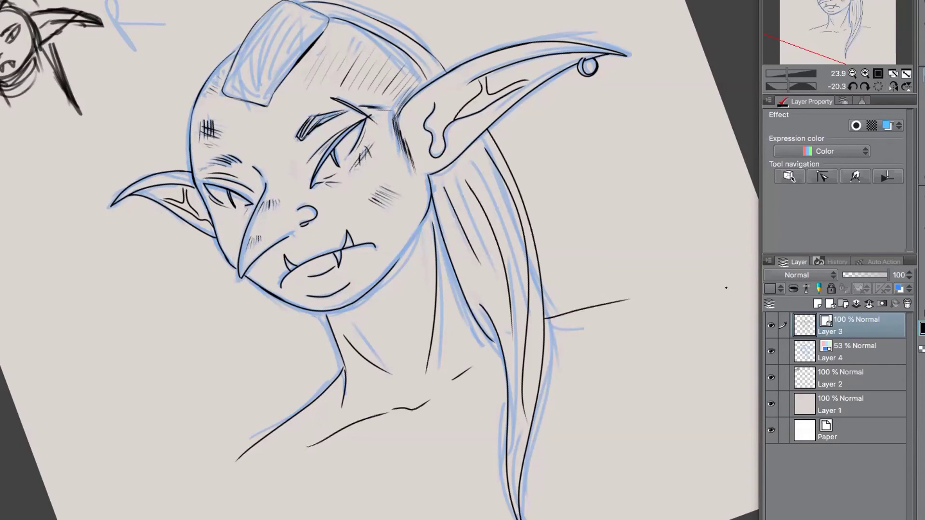
# Step: Hide the Layer 4 sketch and straighten the canvas so the whole line art is in view
pyautogui.click(771, 351)
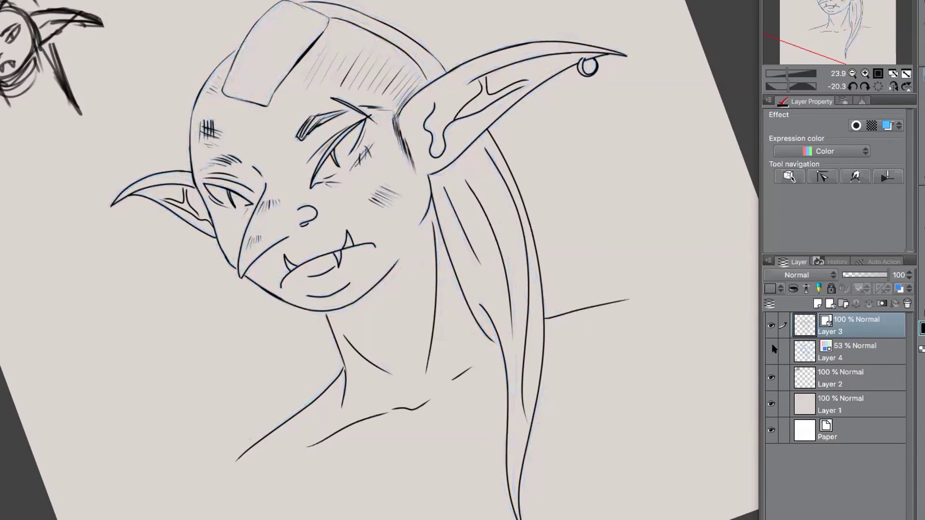
pyautogui.scroll(-3, 616, 323)
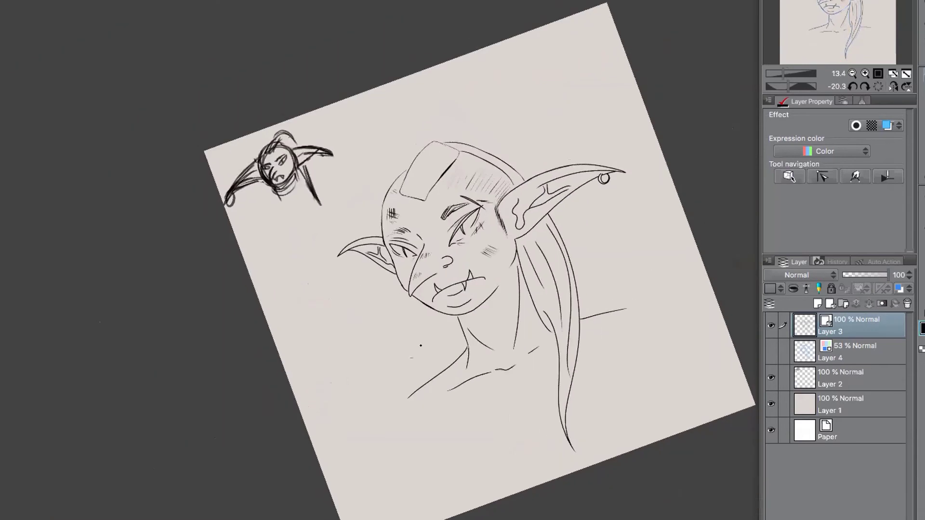
pyautogui.moveTo(207, 291); pyautogui.dragTo(245, 206)
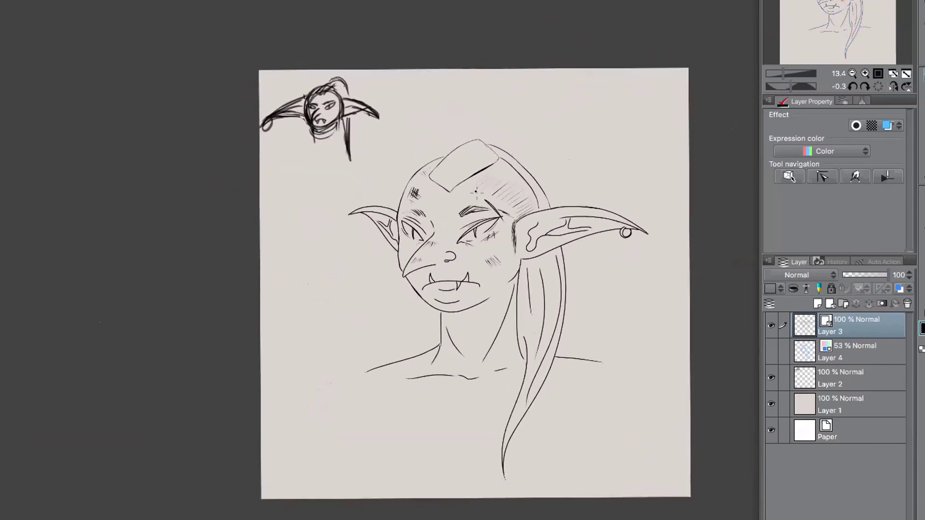
# Step: Thicken the upper lid lines of both eyes with heavier tapered strokes
pyautogui.scroll(5, 521, 195)
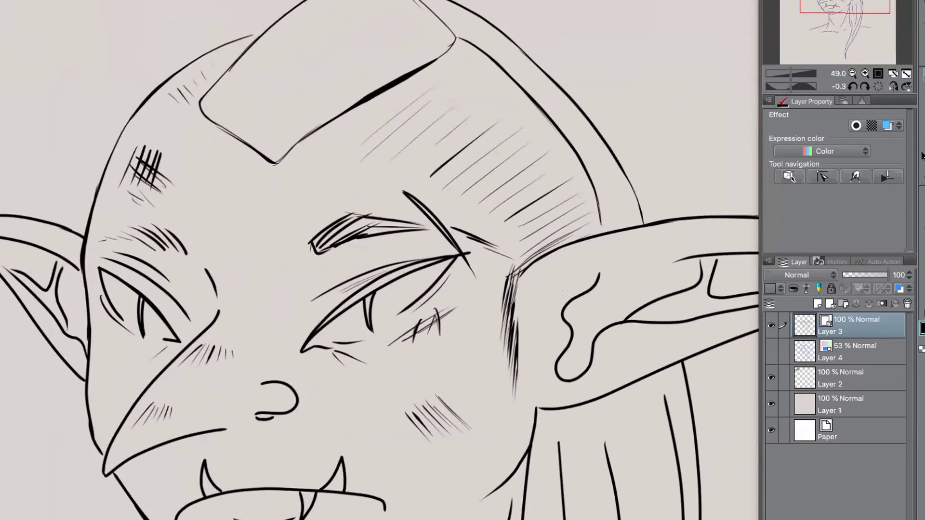
pyautogui.hotkey('ctrl', 'z')
pyautogui.scroll(-4, 488, 279)
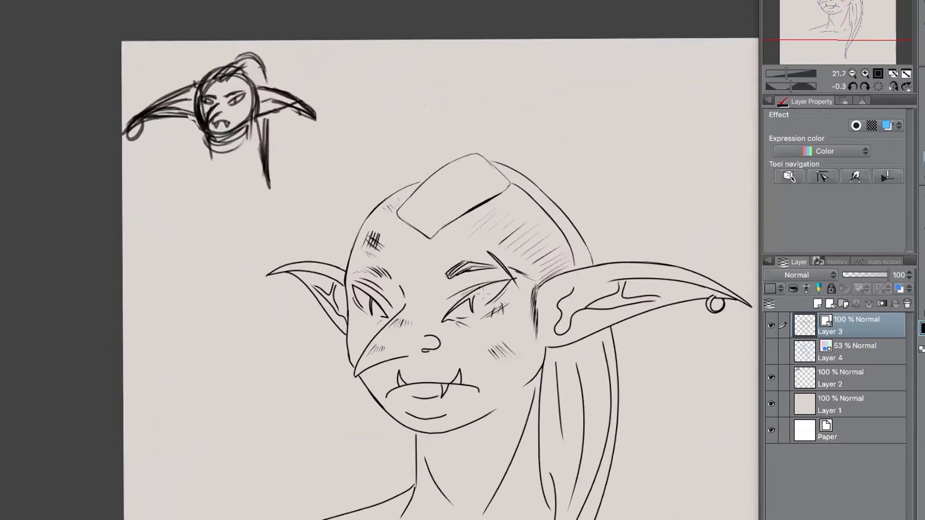
pyautogui.hotkey('ctrl', 'z')
pyautogui.moveTo(454, 305); pyautogui.dragTo(491, 281)
pyautogui.moveTo(358, 287); pyautogui.dragTo(386, 315)
pyautogui.moveTo(444, 317); pyautogui.dragTo(496, 281)
pyautogui.moveTo(443, 320)
pyautogui.mouseDown()
pyautogui.moveTo(466, 295)
pyautogui.moveTo(517, 273)
pyautogui.mouseUp()
pyautogui.moveTo(369, 279); pyautogui.dragTo(346, 291)
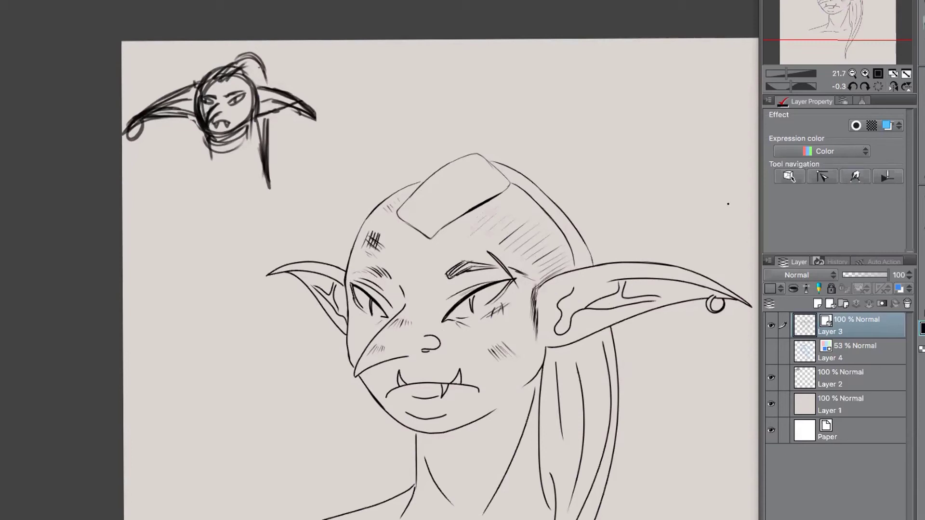
# Step: Remove the near eyebrow and the diagonal strokes crossing its outer end
pyautogui.scroll(5, 725, 188)
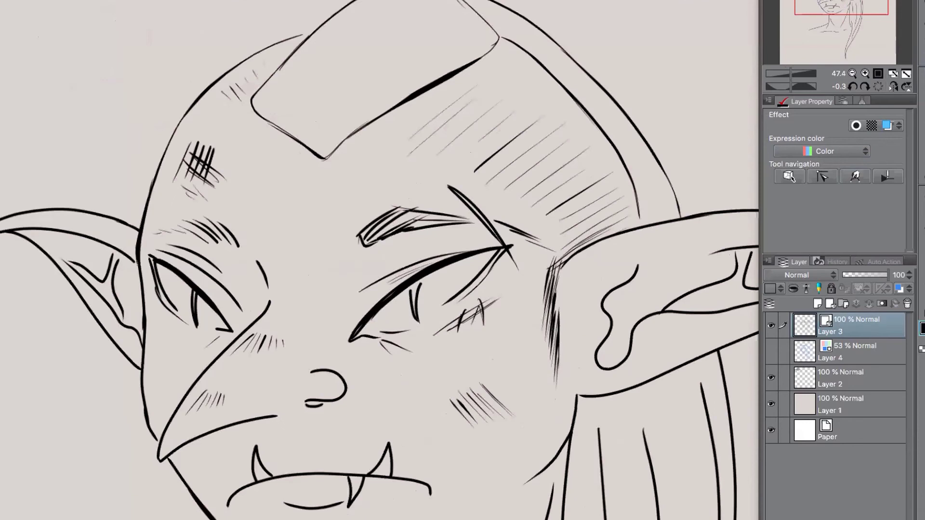
pyautogui.hotkey('ctrl', 'z')
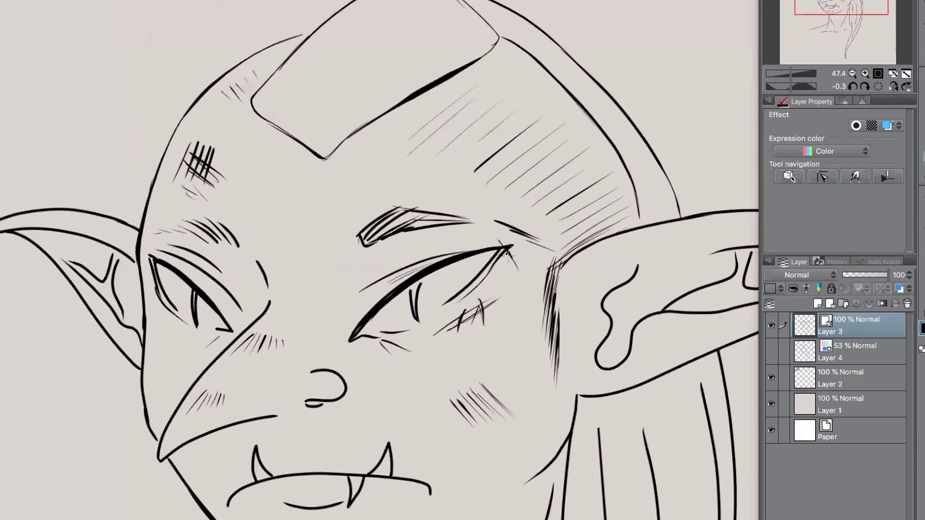
pyautogui.moveTo(503, 236)
pyautogui.mouseDown()
pyautogui.moveTo(491, 244)
pyautogui.moveTo(515, 260)
pyautogui.mouseUp()
pyautogui.hotkey('ctrl', 'z')
pyautogui.moveTo(474, 221); pyautogui.dragTo(349, 241)
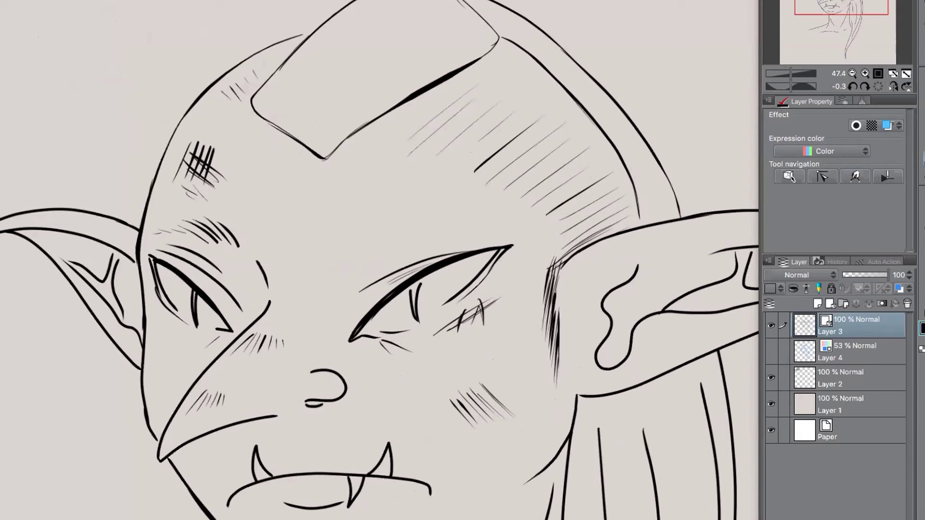
# Step: Redraw the near eyebrow with layered hair strokes tapering towards the temple
pyautogui.moveTo(326, 250)
pyautogui.mouseDown()
pyautogui.moveTo(339, 220)
pyautogui.moveTo(393, 209)
pyautogui.moveTo(396, 223)
pyautogui.mouseUp()
pyautogui.moveTo(348, 244); pyautogui.dragTo(420, 217)
pyautogui.moveTo(365, 224); pyautogui.dragTo(422, 216)
pyautogui.moveTo(374, 215)
pyautogui.mouseDown()
pyautogui.moveTo(404, 205)
pyautogui.moveTo(459, 213)
pyautogui.mouseUp()
pyautogui.moveTo(382, 223); pyautogui.dragTo(469, 216)
pyautogui.moveTo(369, 239); pyautogui.dragTo(495, 222)
pyautogui.moveTo(341, 253)
pyautogui.mouseDown()
pyautogui.moveTo(381, 233)
pyautogui.moveTo(477, 226)
pyautogui.mouseUp()
# Step: Ink a diagonal line from the temple hatching to the near eye's outer corner, with light strokes behind it
pyautogui.moveTo(458, 232)
pyautogui.mouseDown()
pyautogui.moveTo(497, 223)
pyautogui.moveTo(534, 265)
pyautogui.mouseUp()
pyautogui.moveTo(482, 195); pyautogui.dragTo(541, 285)
pyautogui.moveTo(480, 195); pyautogui.dragTo(526, 259)
pyautogui.hotkey('ctrl', 'z')
pyautogui.hotkey('ctrl', 'z')
pyautogui.hotkey('ctrl', 'z')
pyautogui.moveTo(471, 192); pyautogui.dragTo(530, 262)
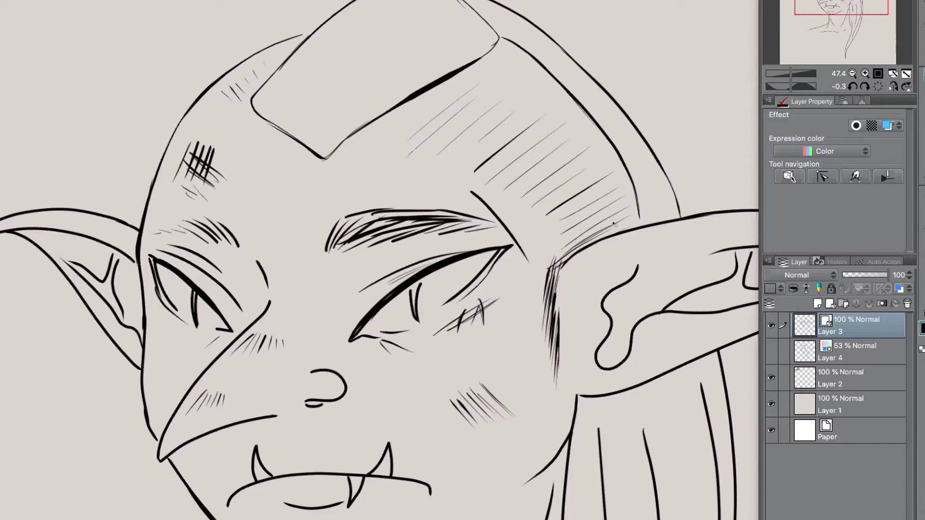
pyautogui.hotkey('ctrl', 'z')
pyautogui.moveTo(477, 191); pyautogui.dragTo(544, 284)
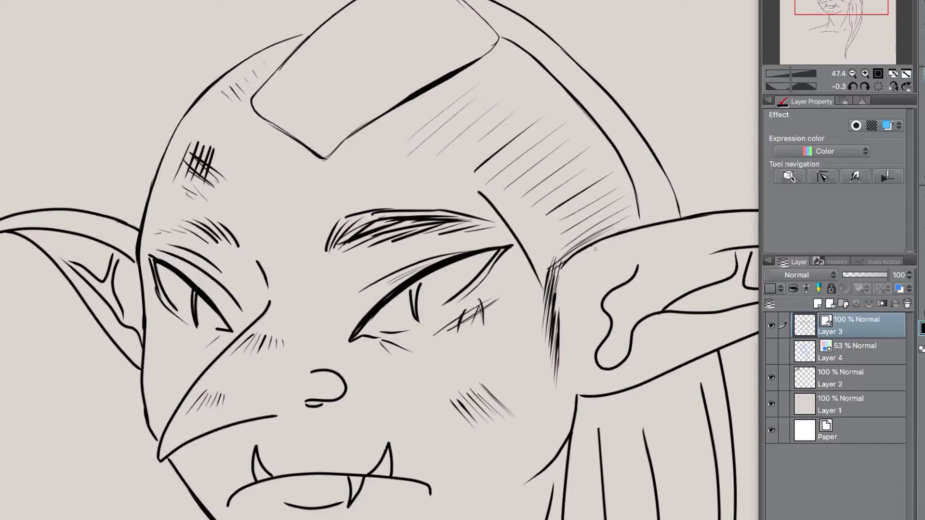
pyautogui.hotkey('ctrl', 'z')
pyautogui.moveTo(470, 193)
pyautogui.mouseDown()
pyautogui.moveTo(532, 275)
pyautogui.moveTo(538, 235)
pyautogui.moveTo(551, 247)
pyautogui.moveTo(533, 244)
pyautogui.moveTo(549, 249)
pyautogui.moveTo(533, 231)
pyautogui.moveTo(556, 246)
pyautogui.mouseUp()
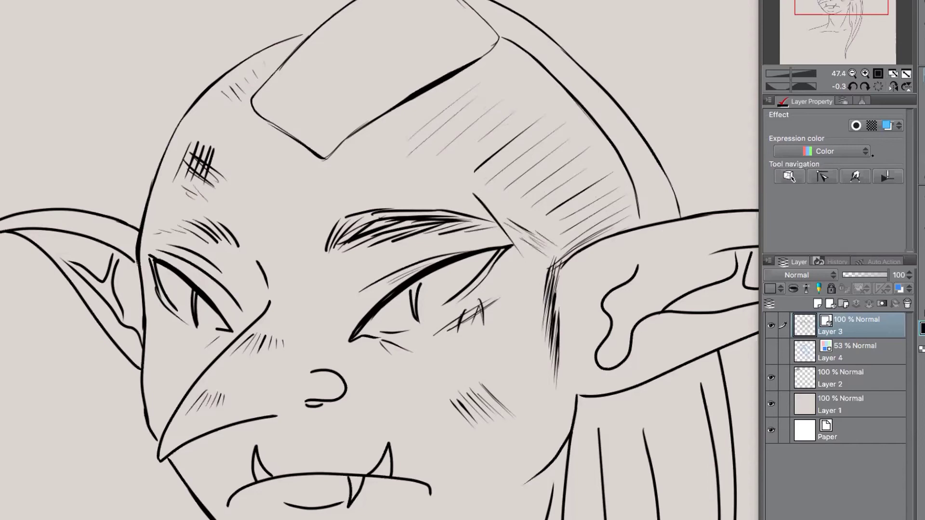
pyautogui.hotkey('ctrl', 'z')
pyautogui.hotkey('ctrl', 'z')
pyautogui.hotkey('ctrl', 'z')
# Step: Add short upright hair strokes to the inner ends of both eyebrows
pyautogui.moveTo(237, 229); pyautogui.dragTo(246, 243)
pyautogui.moveTo(243, 223)
pyautogui.mouseDown()
pyautogui.moveTo(254, 254)
pyautogui.moveTo(246, 255)
pyautogui.mouseUp()
pyautogui.moveTo(234, 225); pyautogui.dragTo(239, 250)
pyautogui.moveTo(215, 242)
pyautogui.mouseDown()
pyautogui.moveTo(178, 230)
pyautogui.moveTo(219, 232)
pyautogui.mouseUp()
pyautogui.moveTo(226, 236); pyautogui.dragTo(241, 244)
pyautogui.moveTo(237, 219); pyautogui.dragTo(249, 247)
pyautogui.moveTo(329, 225); pyautogui.dragTo(321, 254)
pyautogui.moveTo(331, 248); pyautogui.dragTo(325, 270)
pyautogui.moveTo(337, 251); pyautogui.dragTo(335, 265)
pyautogui.moveTo(351, 244)
pyautogui.mouseDown()
pyautogui.moveTo(327, 269)
pyautogui.moveTo(335, 265)
pyautogui.mouseUp()
# Step: Draw long curved strand lines inside the hair block above the forehead
pyautogui.moveTo(329, 150)
pyautogui.mouseDown()
pyautogui.moveTo(410, 71)
pyautogui.moveTo(457, 48)
pyautogui.mouseUp()
pyautogui.moveTo(322, 138)
pyautogui.mouseDown()
pyautogui.moveTo(433, 25)
pyautogui.moveTo(414, 1)
pyautogui.mouseUp()
pyautogui.moveTo(302, 113)
pyautogui.mouseDown()
pyautogui.moveTo(391, 1)
pyautogui.moveTo(364, 5)
pyautogui.mouseUp()
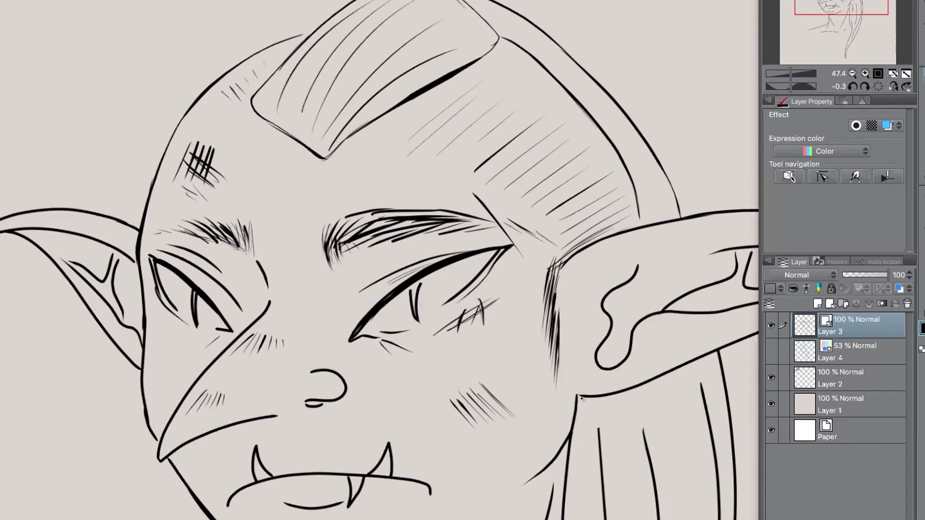
# Step: Erase the whole hair block and its strand lines from the top of the head
pyautogui.scroll(-4, 562, 186)
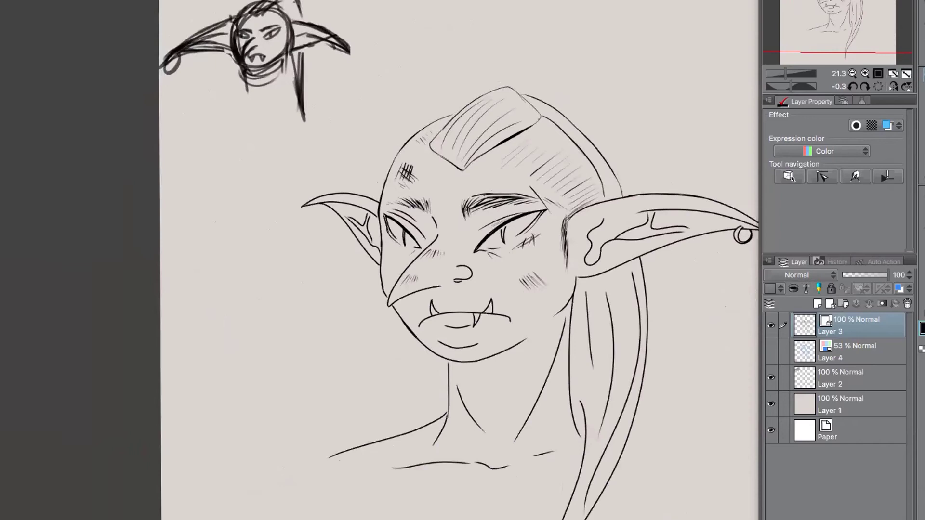
pyautogui.press('Tab')
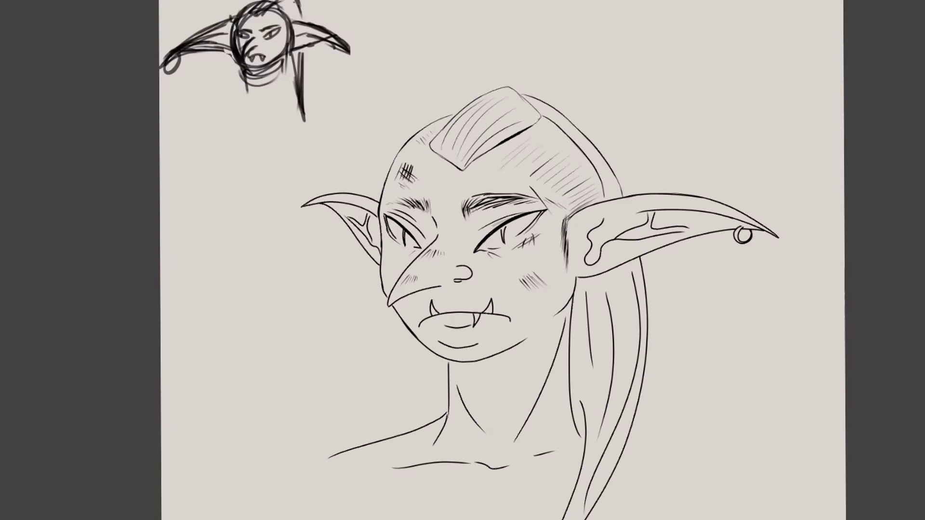
pyautogui.press('Tab')
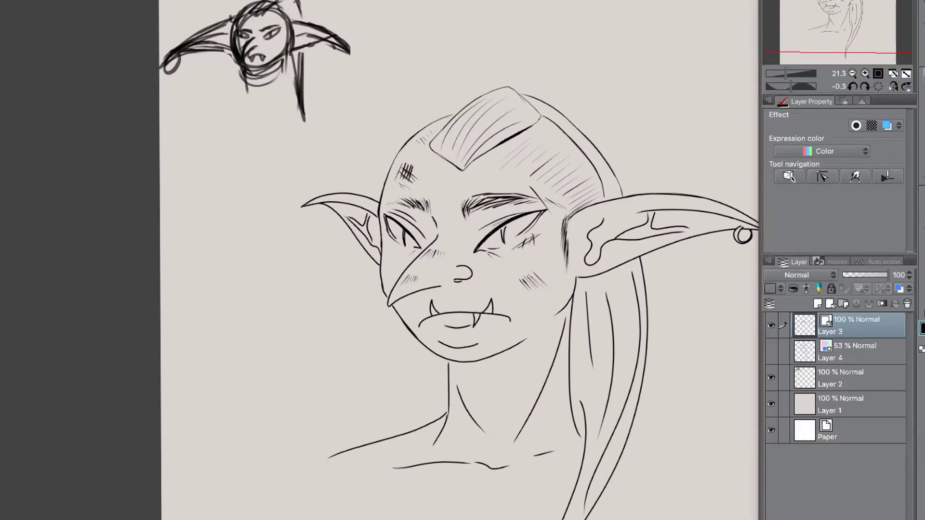
pyautogui.moveTo(461, 170); pyautogui.dragTo(525, 122)
pyautogui.moveTo(520, 95)
pyautogui.mouseDown()
pyautogui.moveTo(535, 117)
pyautogui.moveTo(519, 96)
pyautogui.moveTo(525, 103)
pyautogui.moveTo(477, 94)
pyautogui.moveTo(445, 135)
pyautogui.moveTo(463, 110)
pyautogui.mouseUp()
pyautogui.moveTo(433, 151); pyautogui.dragTo(460, 118)
pyautogui.moveTo(465, 154)
pyautogui.mouseDown()
pyautogui.moveTo(511, 104)
pyautogui.moveTo(544, 126)
pyautogui.mouseUp()
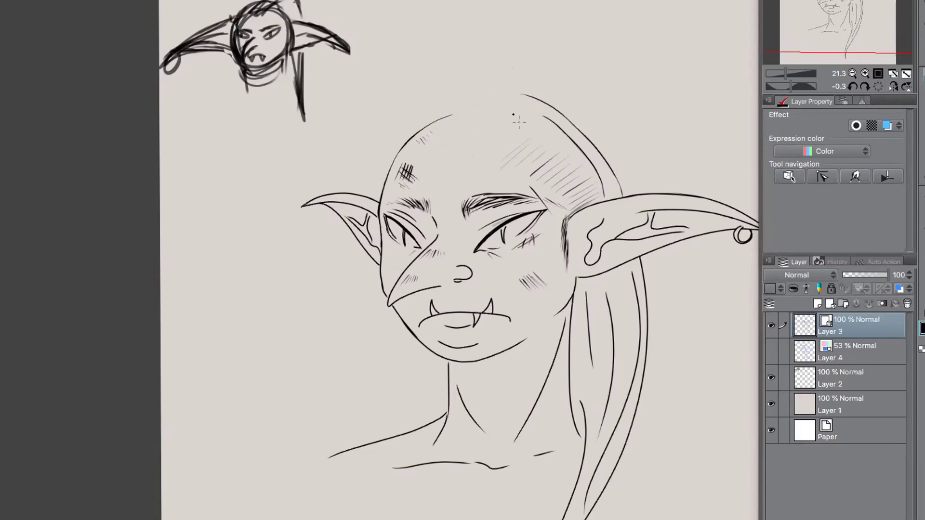
# Step: Sketch a smaller, rounder hair block that follows the top of the skull
pyautogui.moveTo(512, 107)
pyautogui.mouseDown()
pyautogui.moveTo(472, 106)
pyautogui.moveTo(445, 138)
pyautogui.moveTo(457, 111)
pyautogui.moveTo(442, 146)
pyautogui.mouseUp()
pyautogui.hotkey('ctrl', 'z')
pyautogui.hotkey('ctrl', 'z')
pyautogui.hotkey('ctrl', 'z')
pyautogui.moveTo(456, 107)
pyautogui.mouseDown()
pyautogui.moveTo(444, 129)
pyautogui.moveTo(456, 150)
pyautogui.moveTo(517, 107)
pyautogui.mouseUp()
pyautogui.moveTo(445, 117); pyautogui.dragTo(521, 101)
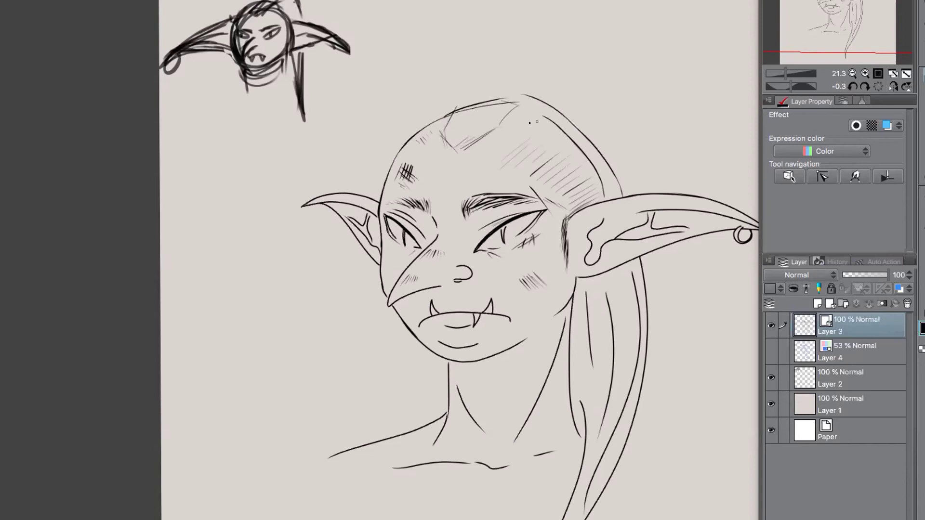
# Step: Ink the V-shaped front hairline of the smaller hair block
pyautogui.moveTo(461, 150); pyautogui.dragTo(520, 110)
pyautogui.moveTo(450, 113)
pyautogui.mouseDown()
pyautogui.moveTo(442, 131)
pyautogui.moveTo(460, 151)
pyautogui.mouseUp()
pyautogui.hotkey('ctrl', 'z')
pyautogui.moveTo(450, 114); pyautogui.dragTo(482, 105)
pyautogui.hotkey('ctrl', 'z')
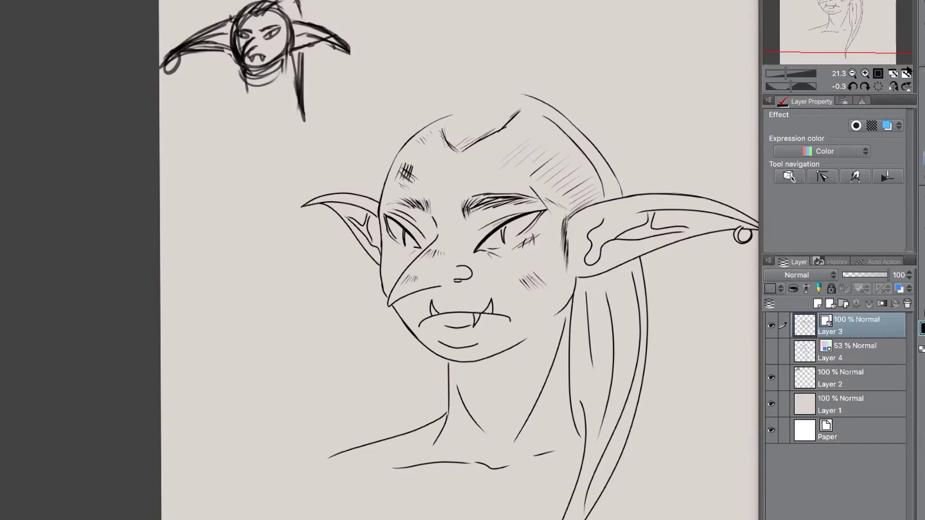
# Step: Close the rounded top of the hair block, join its rear corner to the swept-back hair, and save the drawing
pyautogui.moveTo(445, 128)
pyautogui.mouseDown()
pyautogui.moveTo(456, 102)
pyautogui.moveTo(500, 99)
pyautogui.moveTo(524, 109)
pyautogui.moveTo(524, 90)
pyautogui.moveTo(480, 98)
pyautogui.moveTo(522, 92)
pyautogui.moveTo(533, 113)
pyautogui.mouseUp()
pyautogui.hotkey('ctrl', 'z')
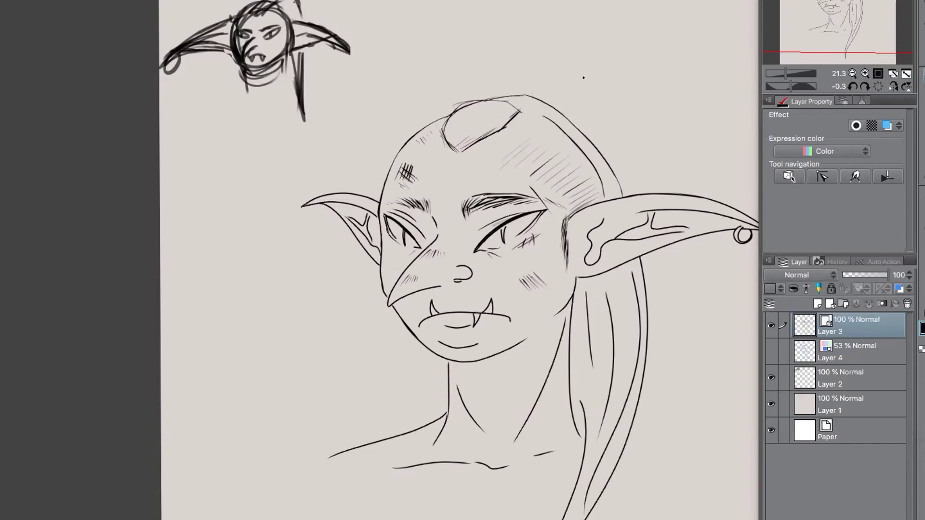
pyautogui.moveTo(519, 111); pyautogui.dragTo(560, 126)
pyautogui.press('super+s')
pyautogui.click(602, 402)
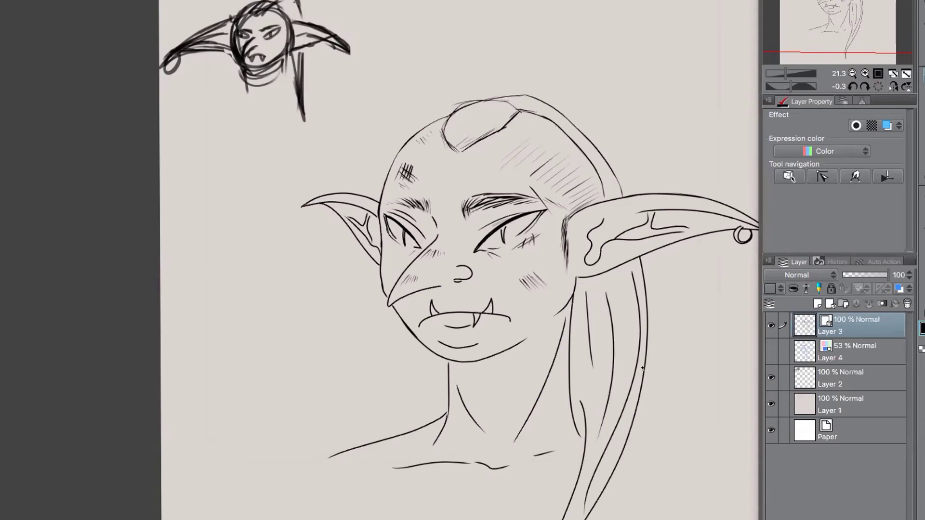
# Step: Hatch along the lower edge and the far side of the hair block
pyautogui.moveTo(642, 369); pyautogui.dragTo(533, 378)
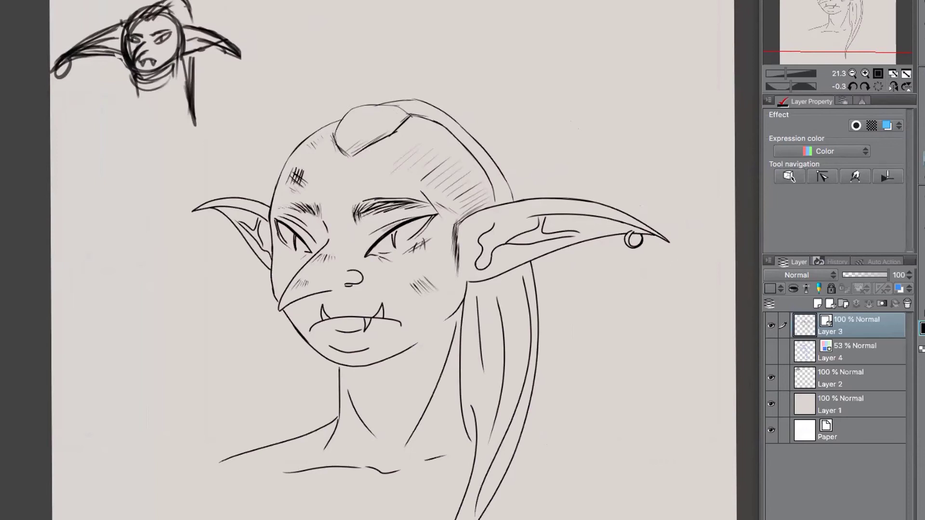
pyautogui.moveTo(372, 144)
pyautogui.mouseDown()
pyautogui.moveTo(395, 131)
pyautogui.moveTo(366, 150)
pyautogui.moveTo(398, 126)
pyautogui.mouseUp()
pyautogui.moveTo(355, 112)
pyautogui.mouseDown()
pyautogui.moveTo(340, 139)
pyautogui.moveTo(348, 131)
pyautogui.mouseUp()
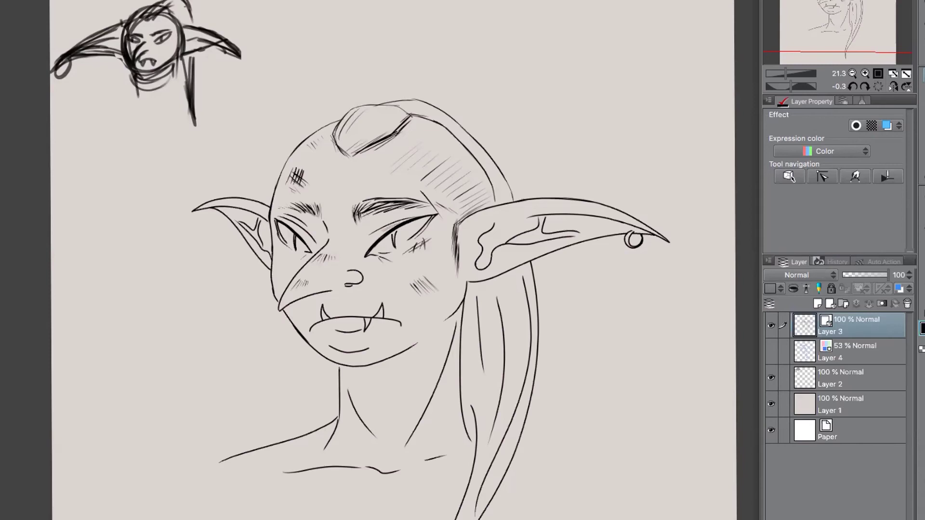
# Step: Clean up and redraw the outer hair contour where it emerges behind the top of the hair block
pyautogui.scroll(5, 422, 36)
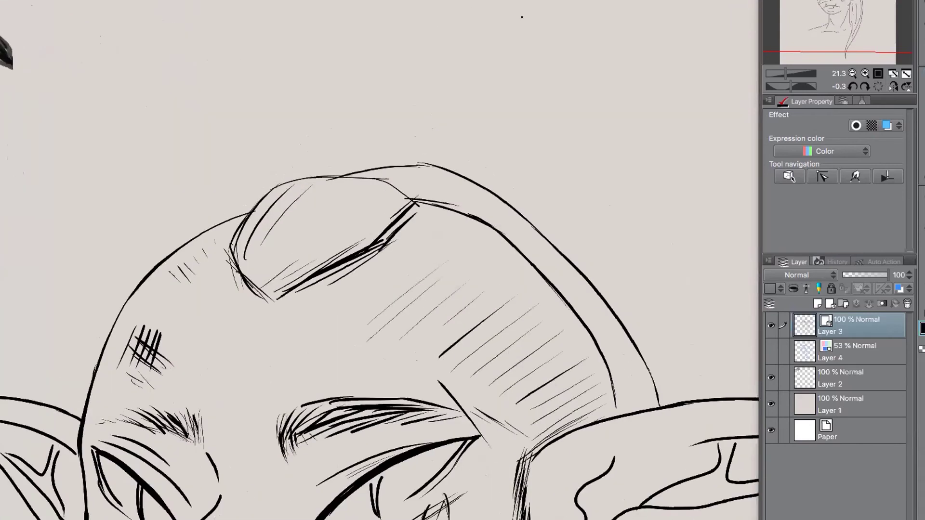
pyautogui.moveTo(436, 178)
pyautogui.mouseDown()
pyautogui.moveTo(422, 158)
pyautogui.moveTo(406, 181)
pyautogui.mouseUp()
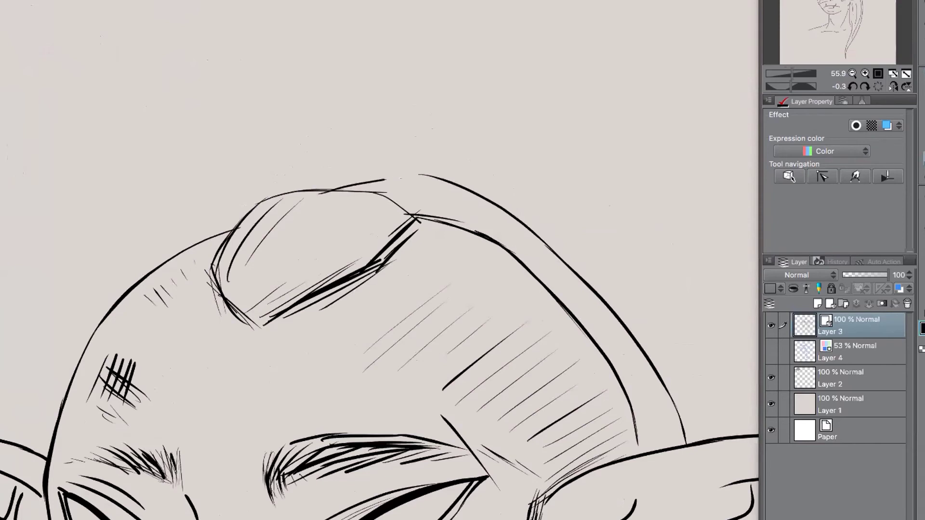
pyautogui.moveTo(331, 178); pyautogui.dragTo(403, 176)
pyautogui.moveTo(322, 187)
pyautogui.mouseDown()
pyautogui.moveTo(395, 175)
pyautogui.moveTo(468, 182)
pyautogui.mouseUp()
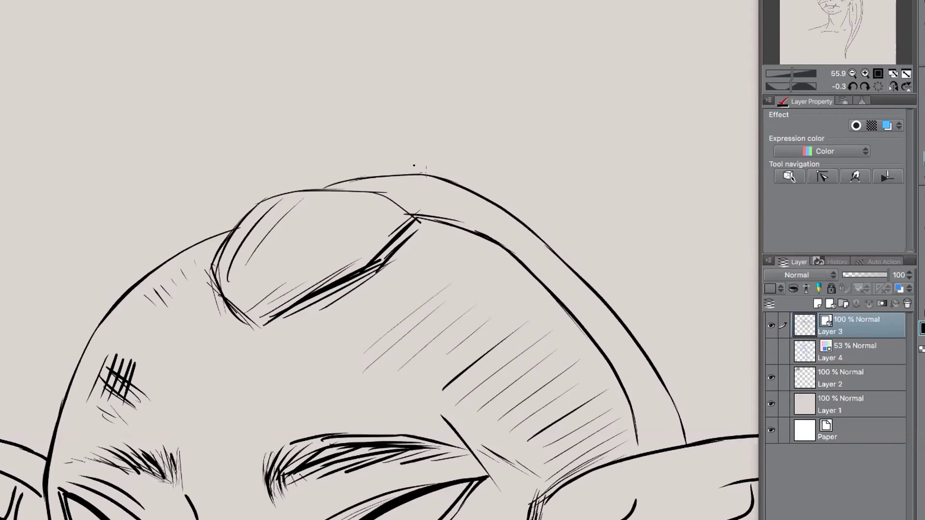
pyautogui.hotkey('ctrl', 'z')
pyautogui.scroll(-5, 607, 337)
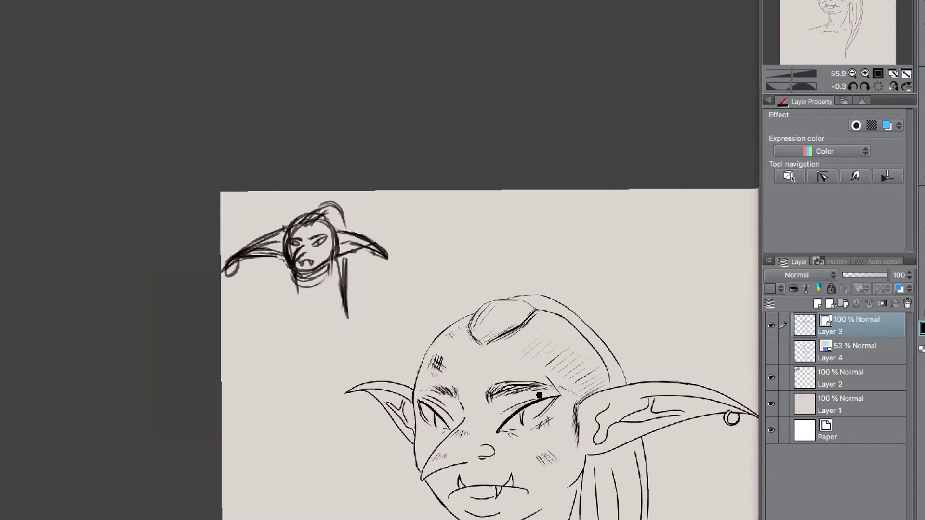
pyautogui.scroll(-5, 539, 395)
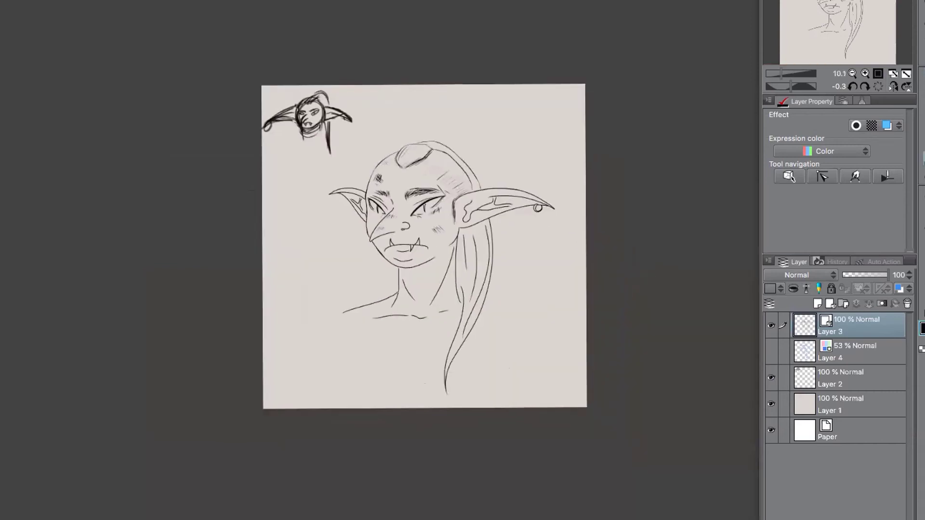
# Step: Reshape the rear corner of the hair block with angular lines and tidy the strokes along its edges
pyautogui.scroll(5, 428, 130)
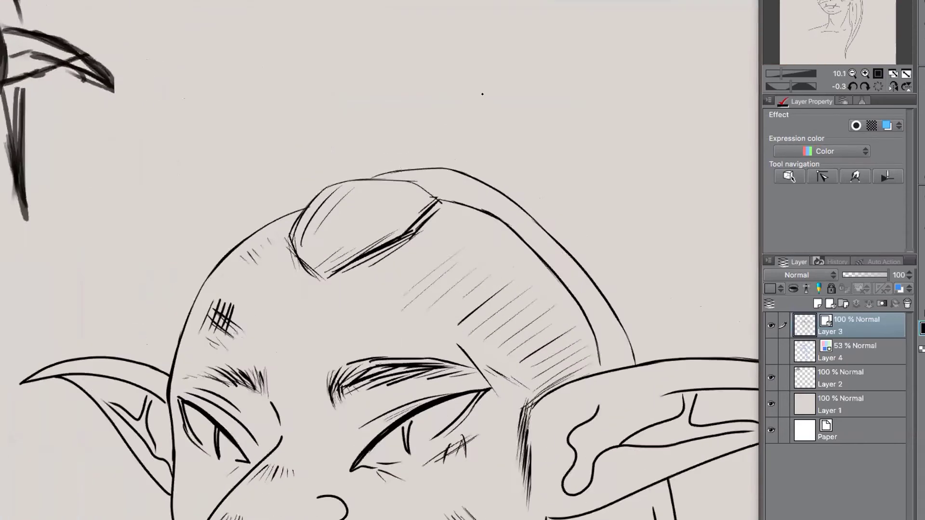
pyautogui.moveTo(431, 235)
pyautogui.mouseDown()
pyautogui.moveTo(449, 205)
pyautogui.moveTo(408, 180)
pyautogui.moveTo(448, 206)
pyautogui.mouseUp()
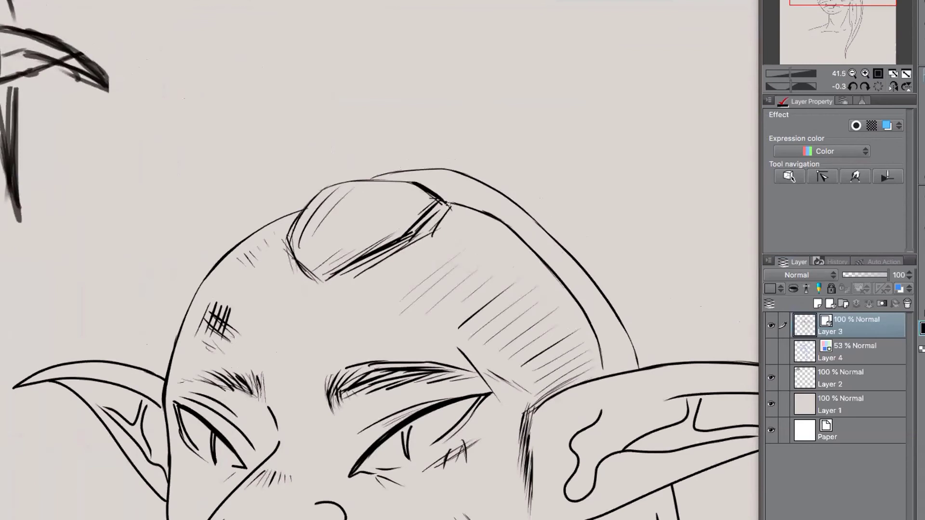
pyautogui.hotkey('ctrl', 'z')
pyautogui.moveTo(416, 183)
pyautogui.mouseDown()
pyautogui.moveTo(450, 206)
pyautogui.moveTo(415, 231)
pyautogui.moveTo(419, 213)
pyautogui.moveTo(441, 199)
pyautogui.moveTo(430, 196)
pyautogui.mouseUp()
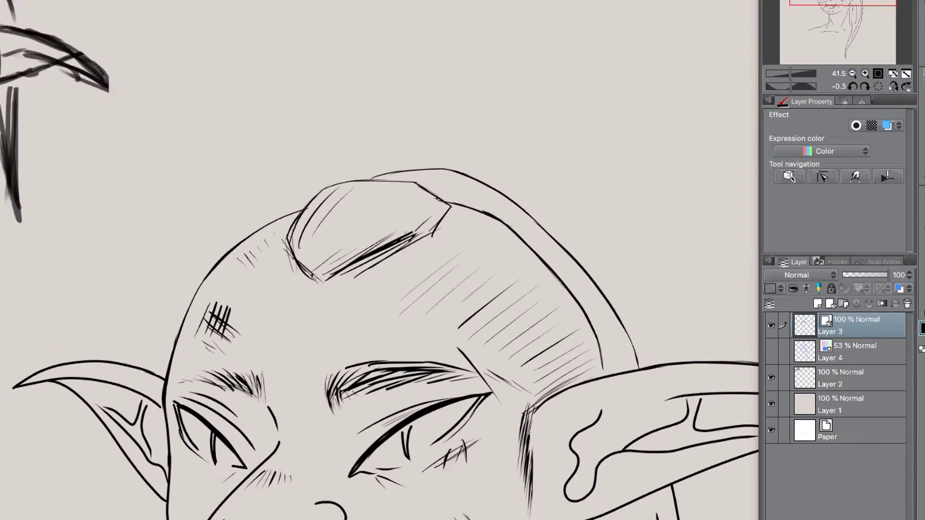
pyautogui.moveTo(321, 188)
pyautogui.mouseDown()
pyautogui.moveTo(297, 205)
pyautogui.moveTo(289, 242)
pyautogui.moveTo(311, 275)
pyautogui.moveTo(321, 182)
pyautogui.moveTo(424, 185)
pyautogui.mouseUp()
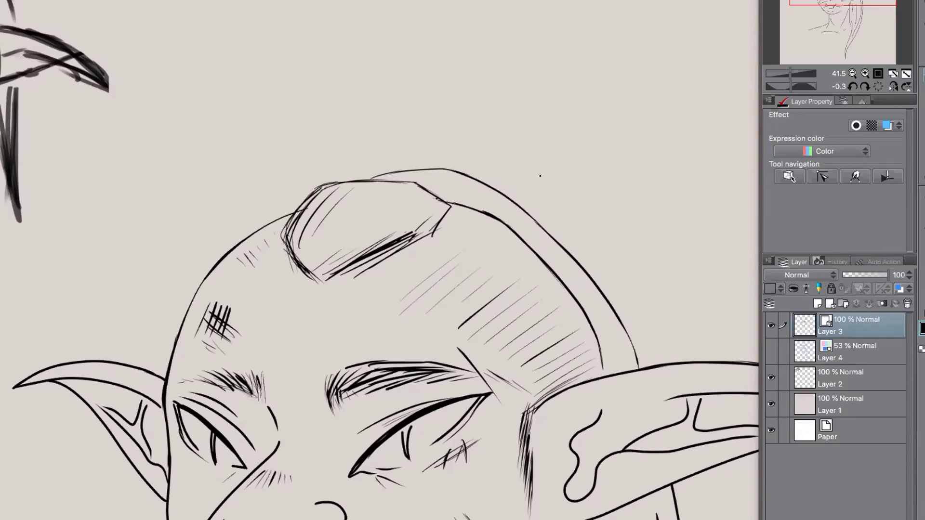
pyautogui.moveTo(306, 201); pyautogui.dragTo(296, 226)
pyautogui.moveTo(321, 191)
pyautogui.mouseDown()
pyautogui.moveTo(288, 235)
pyautogui.moveTo(296, 217)
pyautogui.moveTo(290, 228)
pyautogui.mouseUp()
pyautogui.moveTo(434, 197)
pyautogui.mouseDown()
pyautogui.moveTo(448, 202)
pyautogui.moveTo(436, 192)
pyautogui.mouseUp()
# Step: Draw strand lines along the swept-back hair from the top of the head down to the near ear
pyautogui.moveTo(627, 408); pyautogui.dragTo(539, 273)
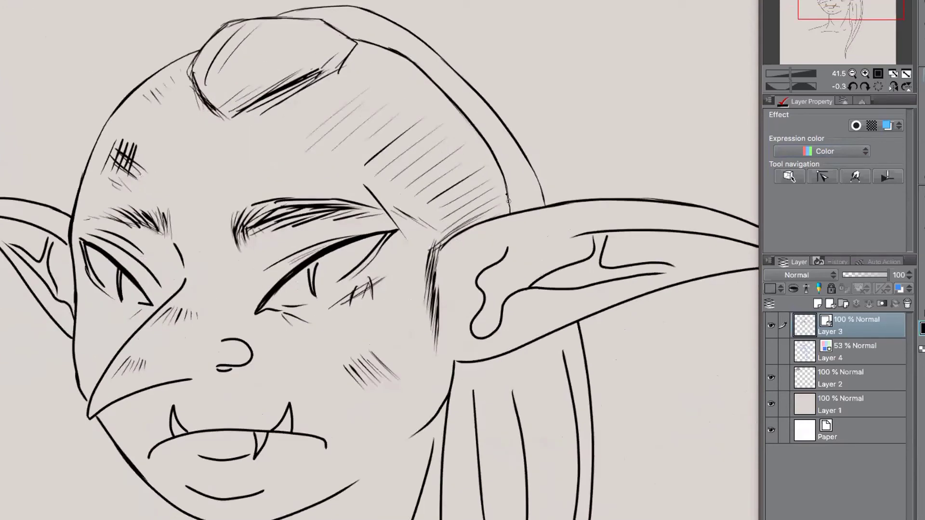
pyautogui.moveTo(343, 18)
pyautogui.mouseDown()
pyautogui.moveTo(459, 90)
pyautogui.moveTo(531, 222)
pyautogui.moveTo(539, 175)
pyautogui.moveTo(492, 122)
pyautogui.moveTo(531, 197)
pyautogui.mouseUp()
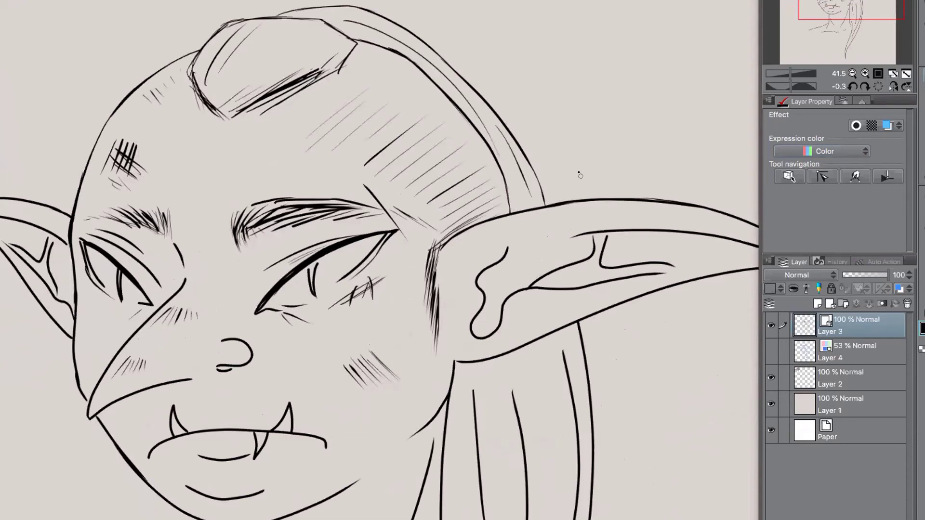
pyautogui.scroll(-4, 580, 175)
pyautogui.moveTo(629, 439); pyautogui.dragTo(527, 319)
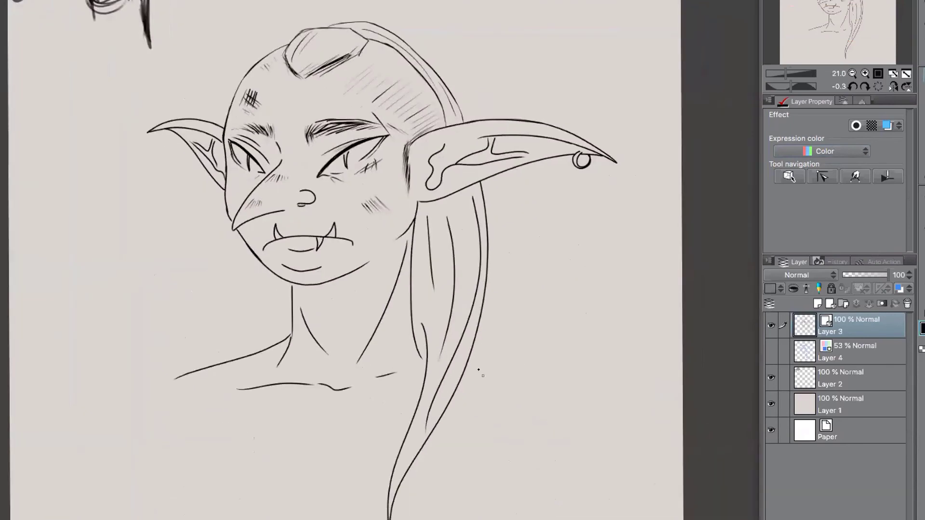
pyautogui.moveTo(466, 369); pyautogui.dragTo(503, 374)
pyautogui.hotkey('ctrl', 'z')
pyautogui.moveTo(544, 207); pyautogui.dragTo(613, 280)
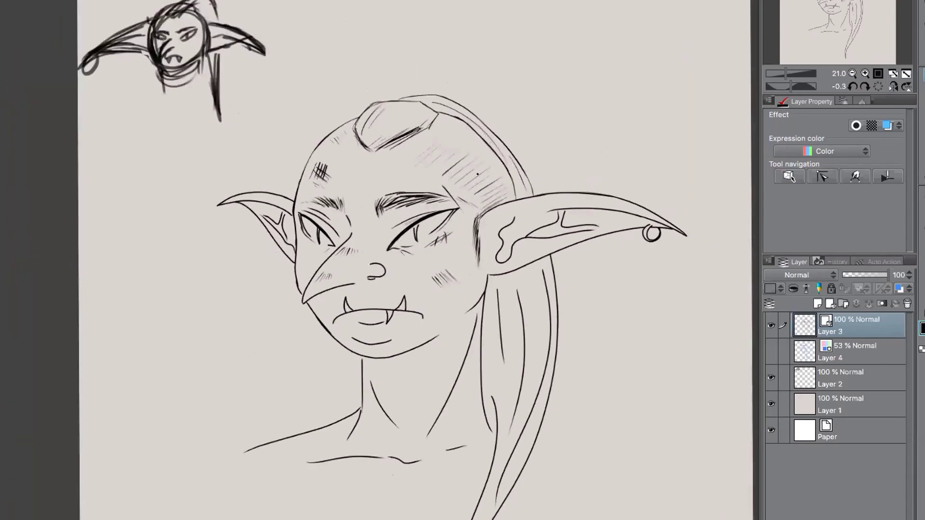
pyautogui.moveTo(647, 418); pyautogui.dragTo(631, 374)
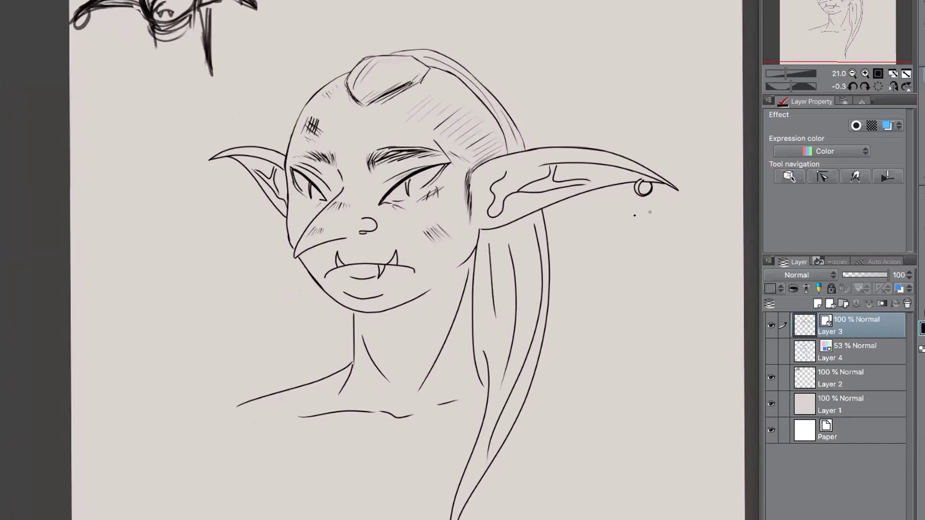
pyautogui.scroll(5, 574, 165)
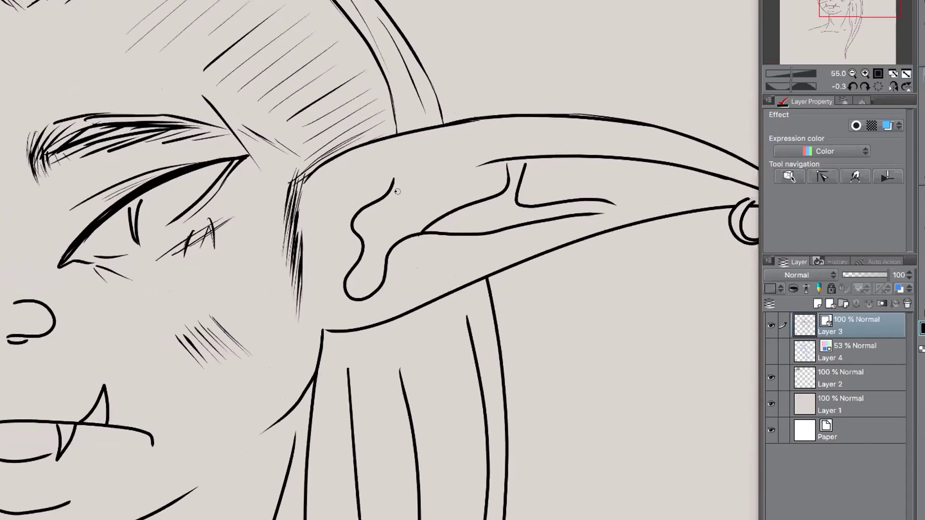
# Step: Extend the wavy inner fold line of the near ear with a curved stroke towards the upper fold
pyautogui.moveTo(381, 195); pyautogui.dragTo(476, 163)
pyautogui.hotkey('ctrl', 'z')
pyautogui.moveTo(389, 190); pyautogui.dragTo(477, 164)
pyautogui.hotkey('ctrl', 'z')
pyautogui.moveTo(389, 191); pyautogui.dragTo(477, 167)
pyautogui.scroll(-2, 588, 320)
pyautogui.scroll(-3, 580, 327)
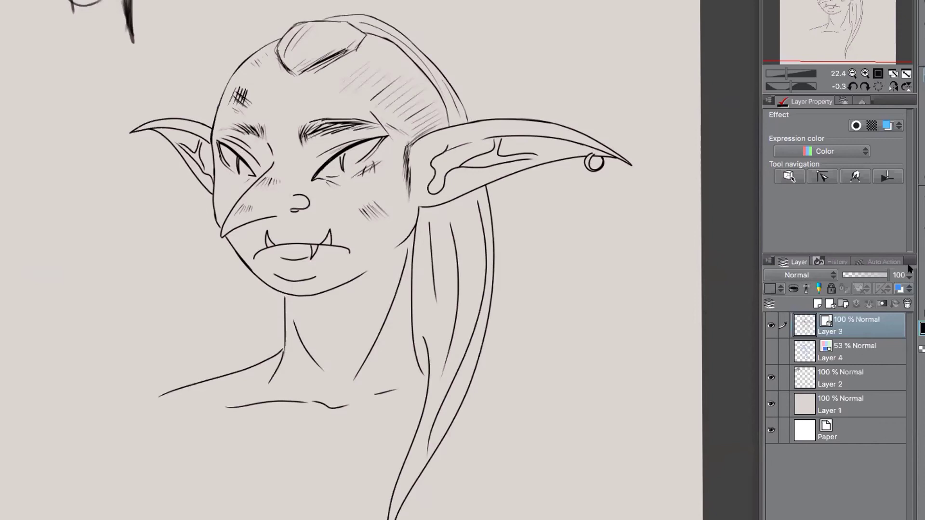
# Step: Add a new layer above Layer 4 and handwrite the artist's social media handle in black below the shoulders
pyautogui.click(859, 356)
pyautogui.hotkey('ctrl', 'shift', 'n')
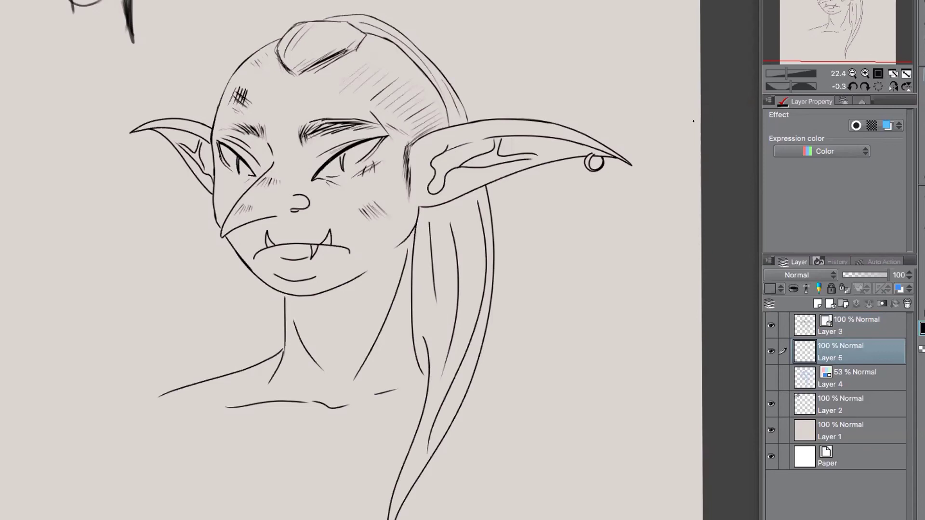
pyautogui.moveTo(51, 504)
pyautogui.mouseDown()
pyautogui.moveTo(89, 516)
pyautogui.moveTo(24, 519)
pyautogui.mouseUp()
pyautogui.moveTo(108, 461)
pyautogui.mouseDown()
pyautogui.moveTo(117, 519)
pyautogui.moveTo(154, 519)
pyautogui.mouseUp()
pyautogui.moveTo(164, 465)
pyautogui.mouseDown()
pyautogui.moveTo(172, 519)
pyautogui.moveTo(205, 503)
pyautogui.moveTo(255, 510)
pyautogui.mouseUp()
pyautogui.moveTo(265, 446)
pyautogui.mouseDown()
pyautogui.moveTo(292, 501)
pyautogui.moveTo(308, 497)
pyautogui.mouseUp()
pyautogui.moveTo(309, 466); pyautogui.dragTo(339, 509)
pyautogui.moveTo(340, 443); pyautogui.dragTo(378, 501)
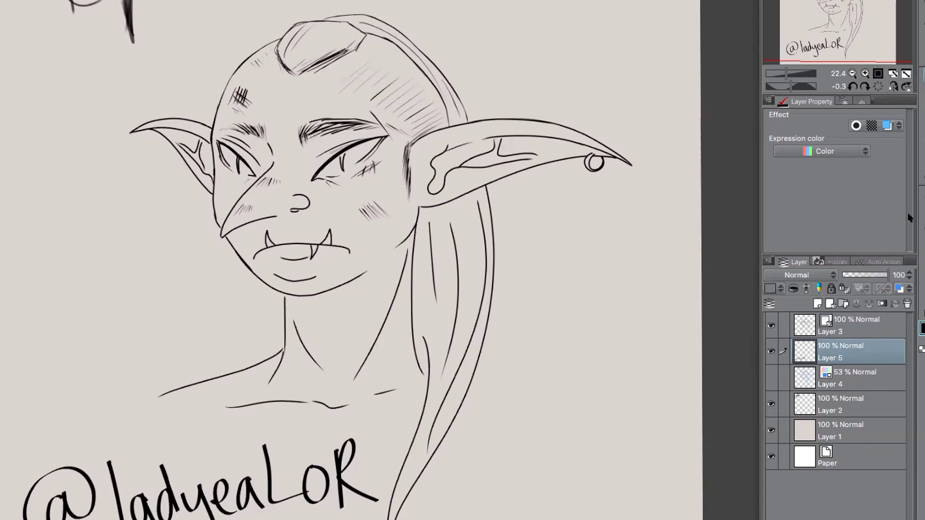
# Step: Block in the goblin's head, ears, neck and shoulders with flat dark grey-green on Layer 2
pyautogui.click(841, 410)
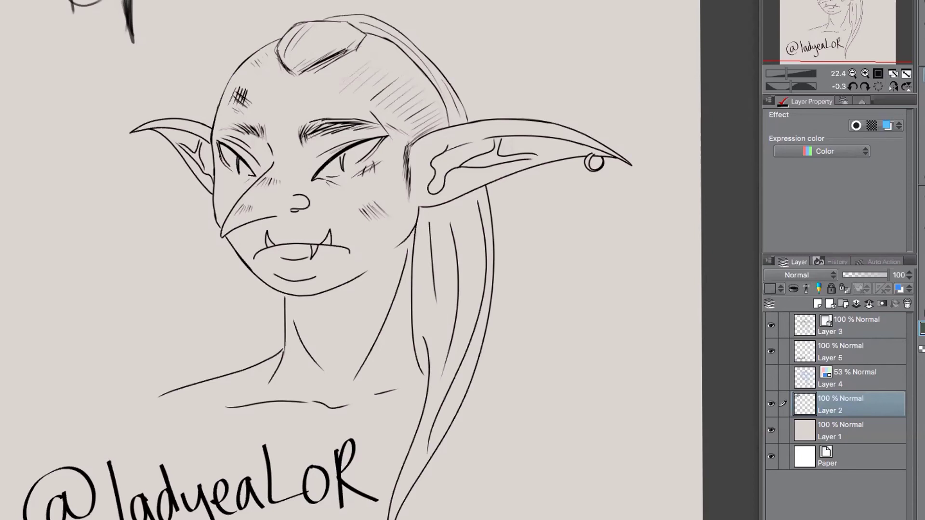
pyautogui.moveTo(373, 205)
pyautogui.mouseDown()
pyautogui.moveTo(289, 269)
pyautogui.moveTo(277, 133)
pyautogui.moveTo(210, 202)
pyautogui.mouseUp()
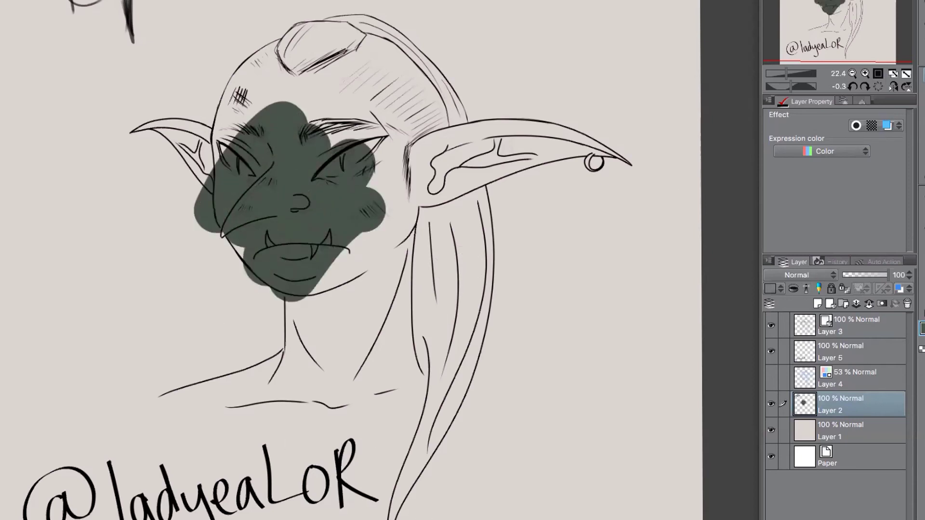
pyautogui.moveTo(385, 231)
pyautogui.mouseDown()
pyautogui.moveTo(308, 314)
pyautogui.moveTo(368, 314)
pyautogui.moveTo(405, 256)
pyautogui.moveTo(597, 154)
pyautogui.moveTo(368, 255)
pyautogui.moveTo(400, 169)
pyautogui.moveTo(326, 202)
pyautogui.moveTo(380, 89)
pyautogui.moveTo(289, 53)
pyautogui.moveTo(219, 169)
pyautogui.moveTo(130, 123)
pyautogui.moveTo(231, 215)
pyautogui.moveTo(337, 265)
pyautogui.moveTo(392, 133)
pyautogui.moveTo(392, 76)
pyautogui.moveTo(448, 121)
pyautogui.mouseUp()
pyautogui.moveTo(265, 370)
pyautogui.mouseDown()
pyautogui.moveTo(367, 390)
pyautogui.moveTo(423, 372)
pyautogui.mouseUp()
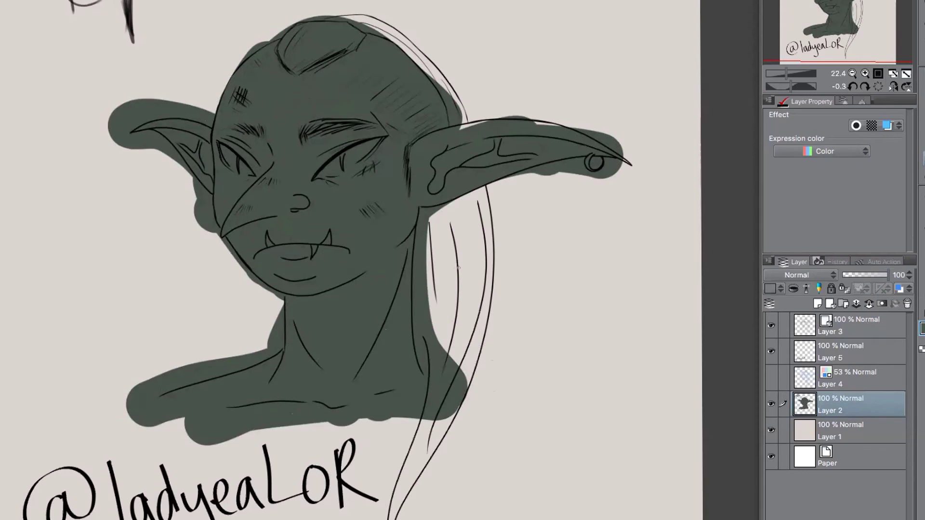
# Step: Erase the green skin colour inside both eyes
pyautogui.moveTo(326, 171); pyautogui.dragTo(378, 140)
pyautogui.moveTo(330, 174)
pyautogui.mouseDown()
pyautogui.moveTo(319, 177)
pyautogui.moveTo(376, 141)
pyautogui.mouseUp()
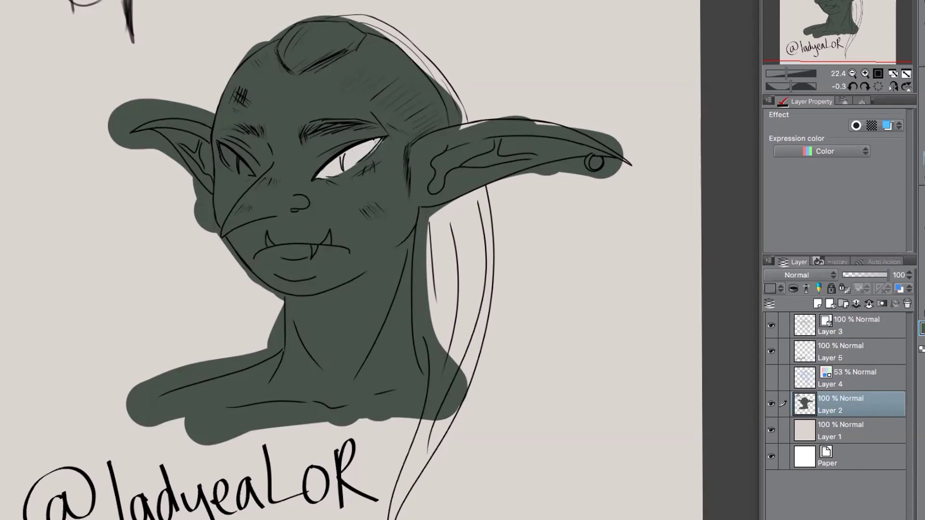
pyautogui.moveTo(234, 154)
pyautogui.mouseDown()
pyautogui.moveTo(225, 149)
pyautogui.moveTo(243, 171)
pyautogui.mouseUp()
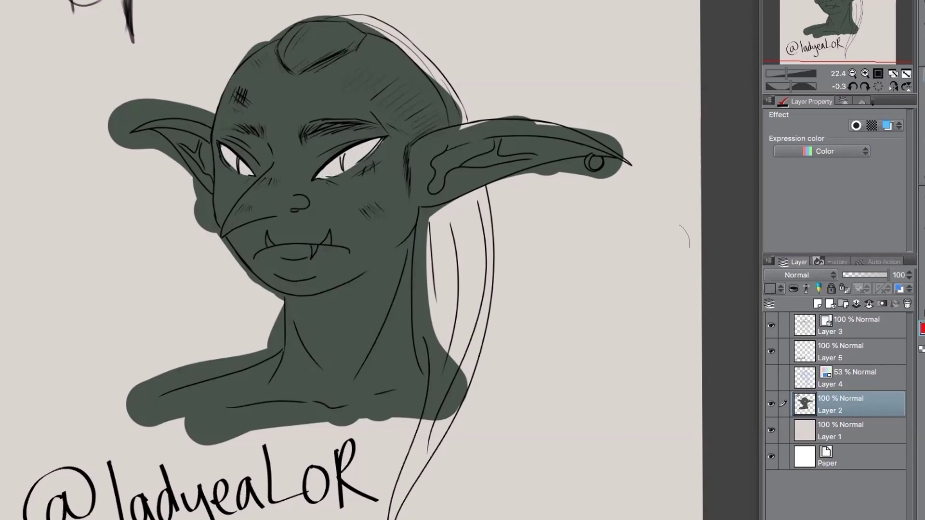
# Step: Try out bright, dark and pinkish red swatches beside the goblin and erase them
pyautogui.moveTo(609, 257); pyautogui.dragTo(547, 460)
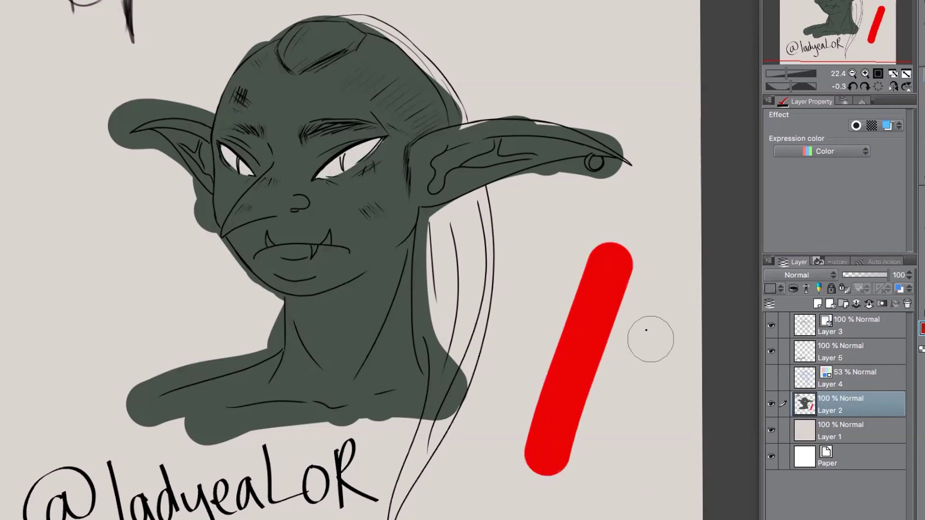
pyautogui.moveTo(640, 288); pyautogui.dragTo(580, 485)
pyautogui.moveTo(659, 321); pyautogui.dragTo(611, 518)
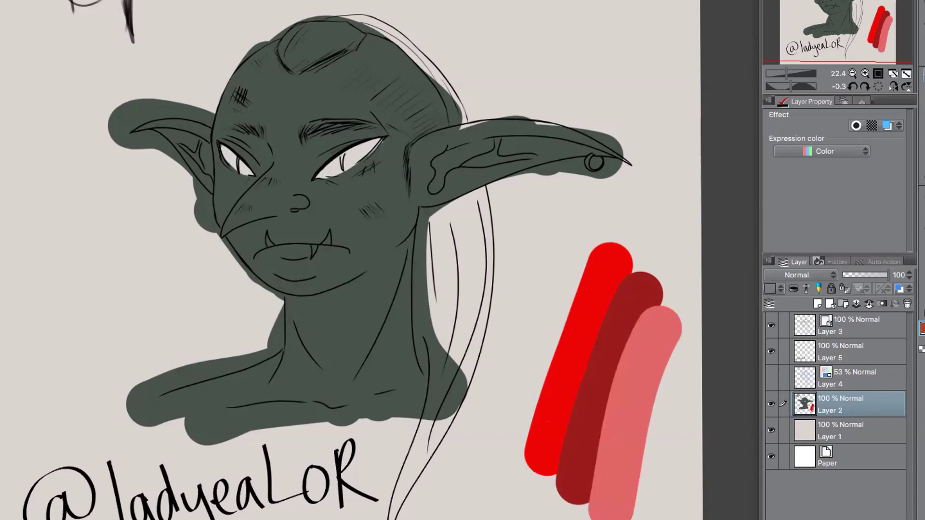
pyautogui.moveTo(571, 205); pyautogui.dragTo(515, 368)
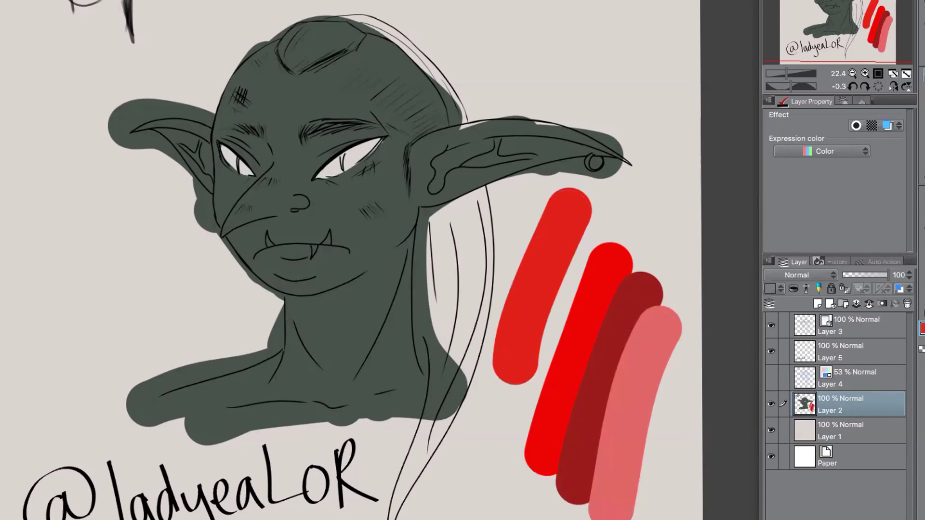
pyautogui.moveTo(576, 198); pyautogui.dragTo(508, 431)
pyautogui.moveTo(556, 381)
pyautogui.mouseDown()
pyautogui.moveTo(566, 254)
pyautogui.moveTo(599, 260)
pyautogui.moveTo(665, 310)
pyautogui.moveTo(658, 370)
pyautogui.moveTo(736, 271)
pyautogui.mouseUp()
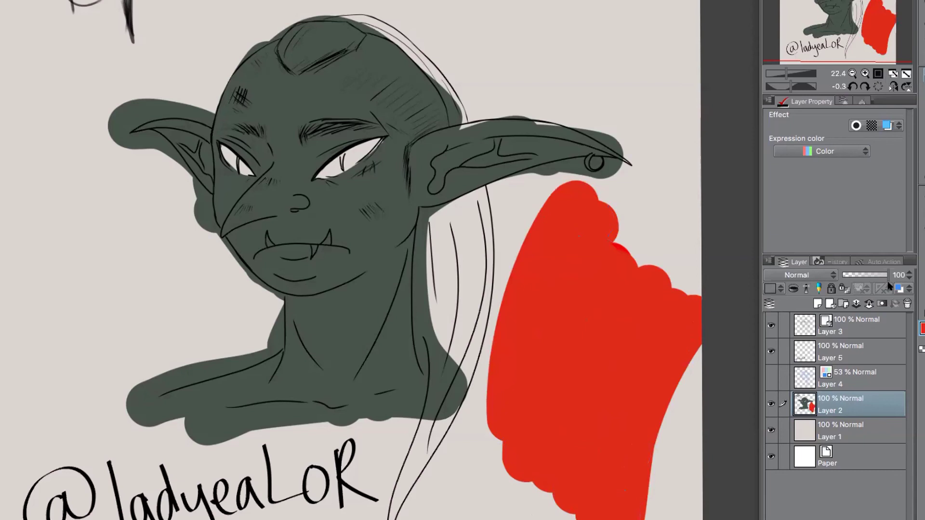
pyautogui.moveTo(540, 212)
pyautogui.mouseDown()
pyautogui.moveTo(562, 191)
pyautogui.moveTo(573, 458)
pyautogui.moveTo(622, 510)
pyautogui.moveTo(684, 502)
pyautogui.moveTo(623, 293)
pyautogui.moveTo(533, 303)
pyautogui.moveTo(581, 424)
pyautogui.mouseUp()
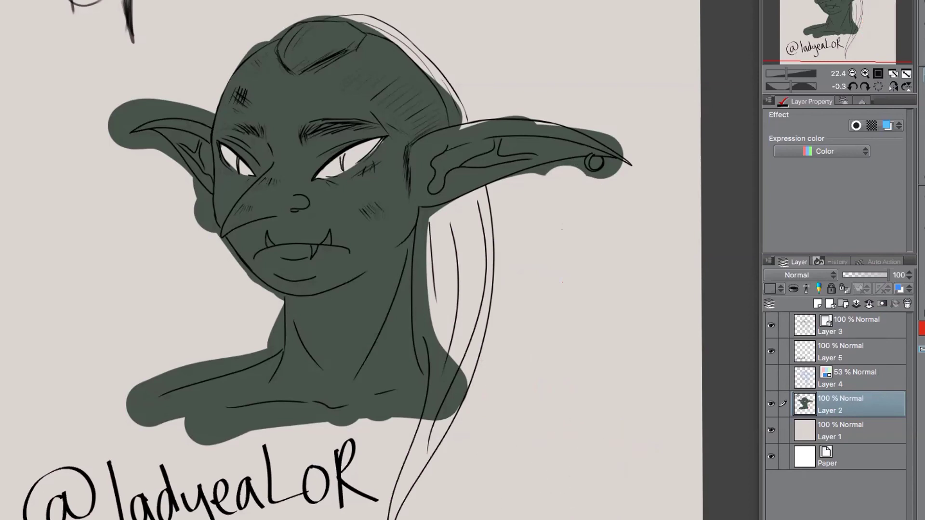
# Step: Paint both slit pupils red and fill the eyes with golden yellow on a new layer beneath Layer 2
pyautogui.moveTo(342, 155); pyautogui.dragTo(342, 170)
pyautogui.moveTo(238, 157); pyautogui.dragTo(239, 167)
pyautogui.moveTo(612, 281); pyautogui.dragTo(583, 376)
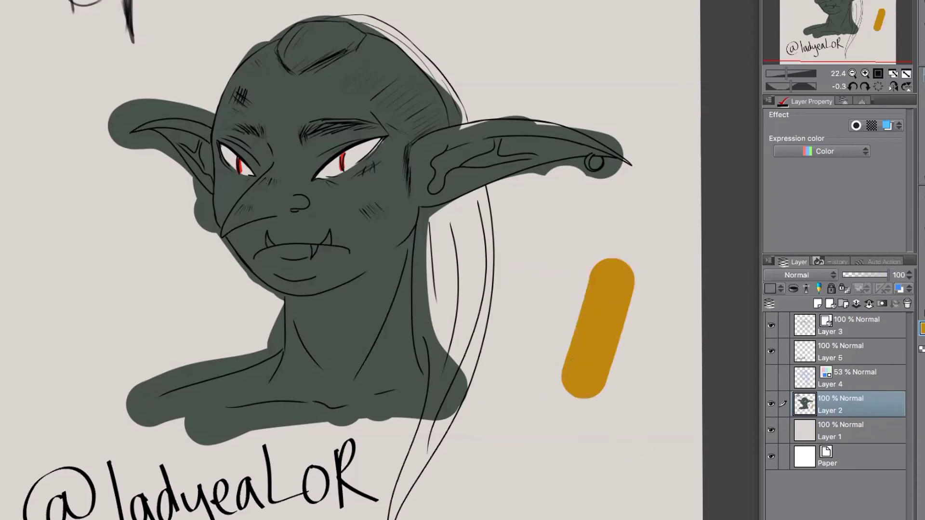
pyautogui.click(850, 431)
pyautogui.click(817, 303)
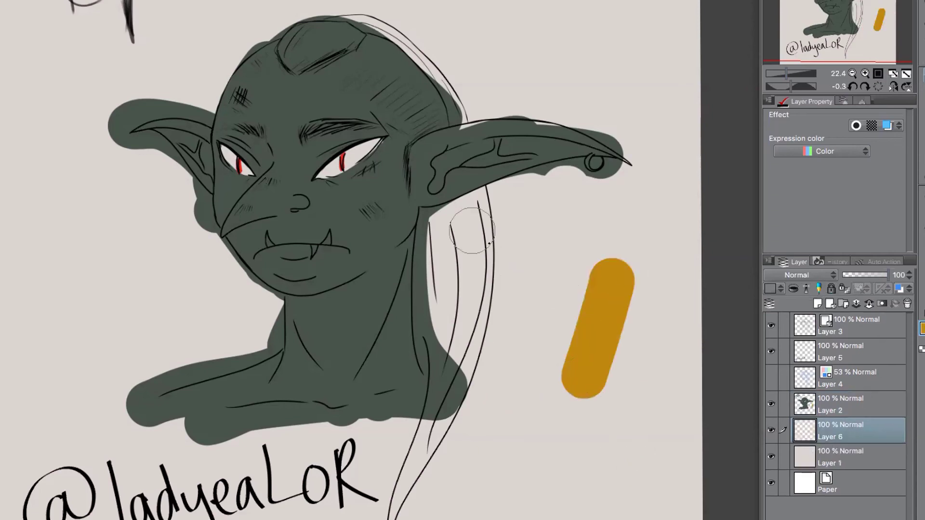
pyautogui.click(323, 171)
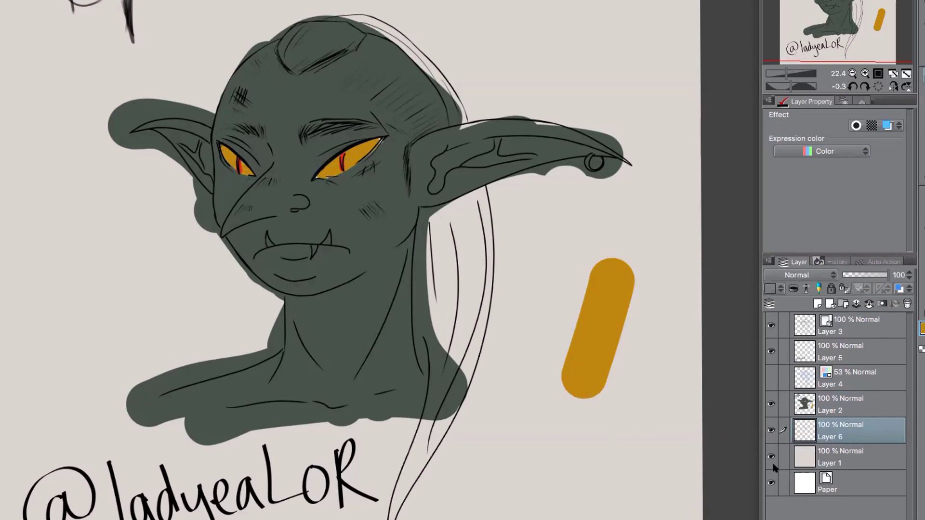
# Step: Erase the golden yellow test swatch beside the goblin from Layer 2
pyautogui.click(878, 404)
pyautogui.press('c')
pyautogui.moveTo(631, 285); pyautogui.dragTo(629, 275)
pyautogui.moveTo(633, 287)
pyautogui.mouseDown()
pyautogui.moveTo(625, 257)
pyautogui.moveTo(609, 248)
pyautogui.mouseUp()
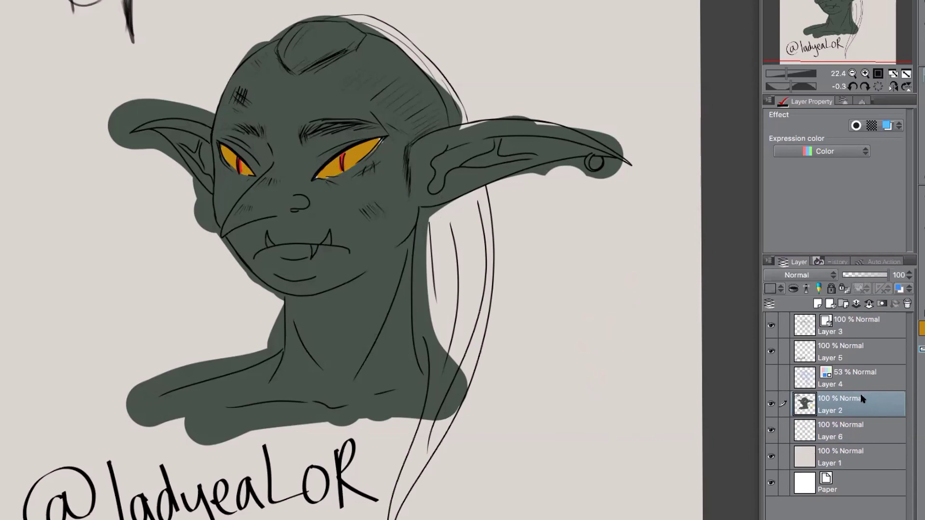
# Step: Paint the hair block, the swept-back strip and the long ponytail flat dark red on Layer 2
pyautogui.press('x')
pyautogui.moveTo(471, 210); pyautogui.dragTo(467, 357)
pyautogui.moveTo(440, 226)
pyautogui.mouseDown()
pyautogui.moveTo(444, 304)
pyautogui.moveTo(436, 224)
pyautogui.moveTo(450, 235)
pyautogui.moveTo(477, 195)
pyautogui.moveTo(400, 518)
pyautogui.moveTo(477, 351)
pyautogui.moveTo(436, 338)
pyautogui.moveTo(433, 313)
pyautogui.moveTo(484, 250)
pyautogui.moveTo(482, 345)
pyautogui.mouseUp()
pyautogui.moveTo(344, 16)
pyautogui.mouseDown()
pyautogui.moveTo(400, 41)
pyautogui.moveTo(457, 125)
pyautogui.moveTo(385, 23)
pyautogui.moveTo(429, 67)
pyautogui.mouseUp()
pyautogui.moveTo(359, 30)
pyautogui.mouseDown()
pyautogui.moveTo(303, 71)
pyautogui.moveTo(286, 36)
pyautogui.moveTo(349, 24)
pyautogui.moveTo(299, 31)
pyautogui.moveTo(340, 29)
pyautogui.moveTo(295, 46)
pyautogui.moveTo(302, 58)
pyautogui.moveTo(287, 47)
pyautogui.moveTo(289, 66)
pyautogui.moveTo(314, 41)
pyautogui.moveTo(372, 29)
pyautogui.moveTo(352, 27)
pyautogui.moveTo(352, 21)
pyautogui.mouseUp()
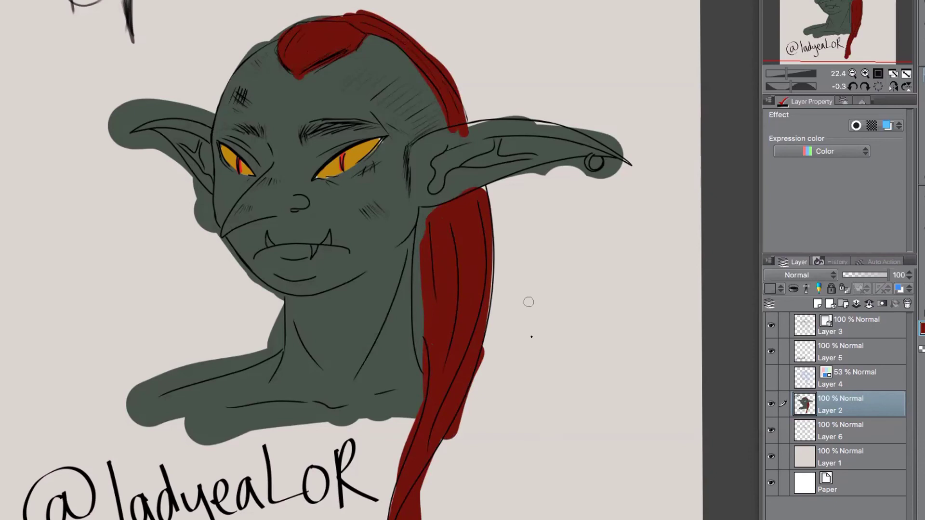
pyautogui.moveTo(426, 211); pyautogui.dragTo(422, 345)
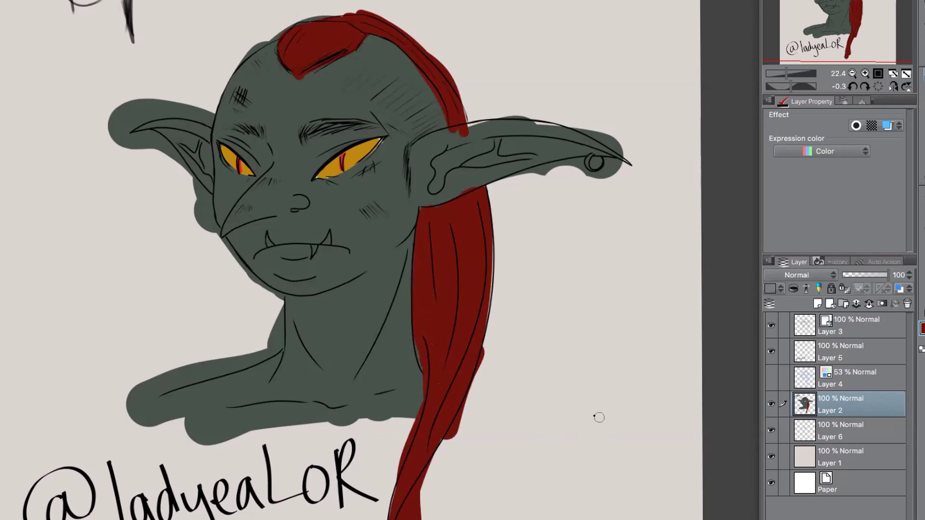
# Step: Colour the hoop earring on the near ear tip golden yellow
pyautogui.scroll(-3, 599, 403)
pyautogui.scroll(2, 582, 429)
pyautogui.scroll(-1, 589, 420)
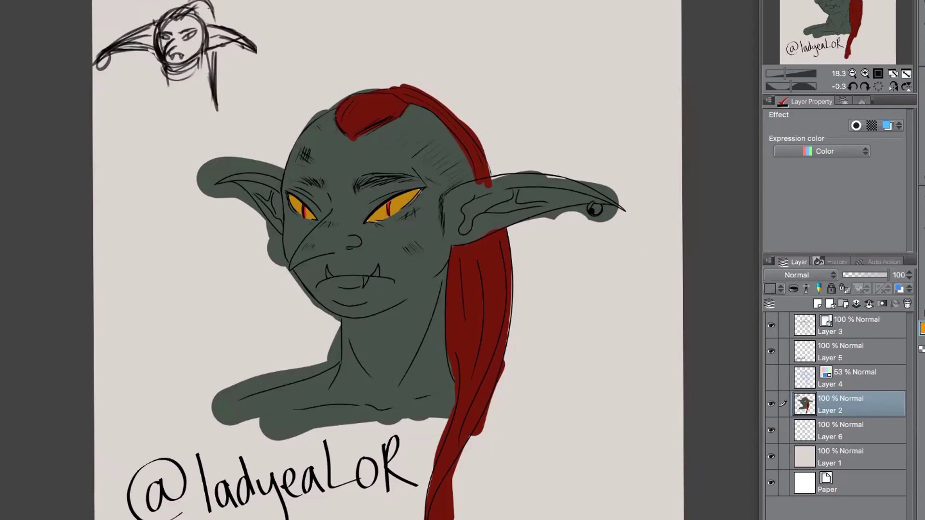
pyautogui.scroll(2, 583, 217)
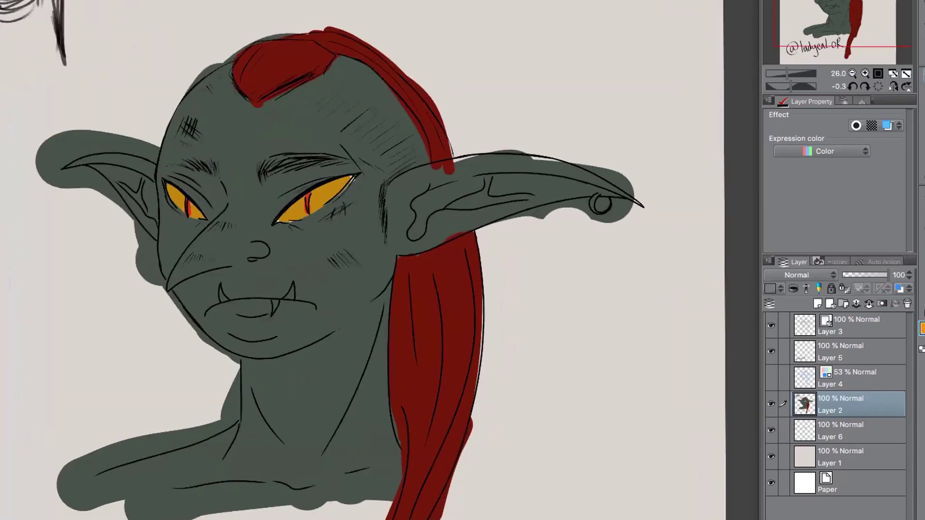
pyautogui.moveTo(597, 194)
pyautogui.mouseDown()
pyautogui.moveTo(593, 211)
pyautogui.moveTo(604, 215)
pyautogui.mouseUp()
pyautogui.hotkey('ctrl', 'z')
pyautogui.scroll(3, 625, 193)
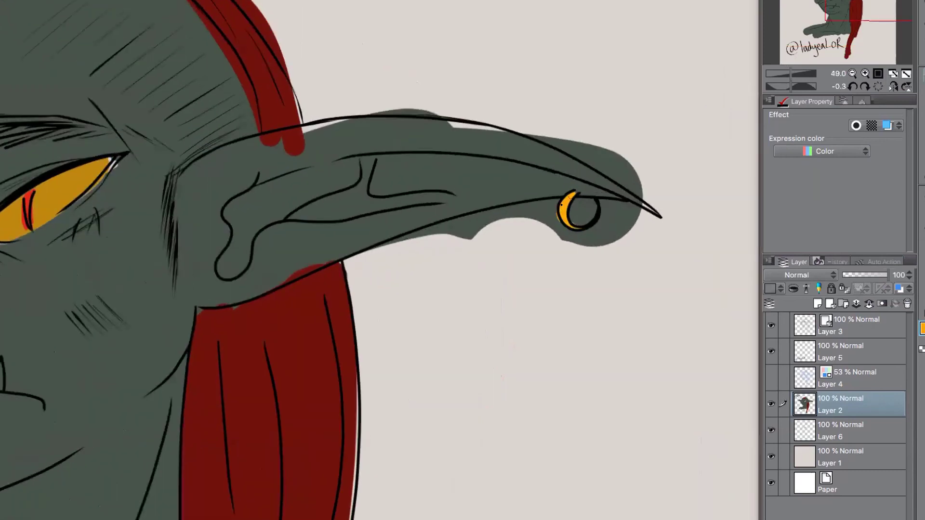
pyautogui.scroll(-5, 643, 265)
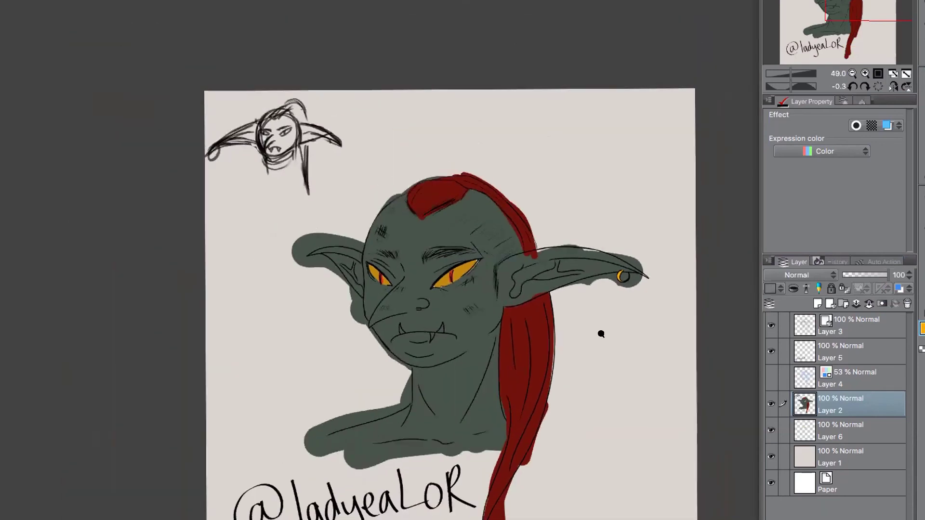
pyautogui.moveTo(606, 493); pyautogui.dragTo(583, 423)
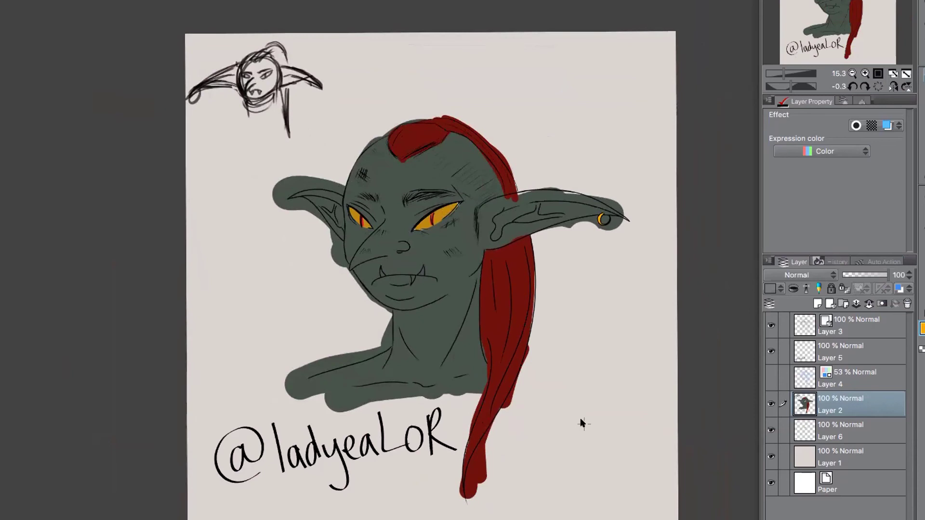
# Step: Hide the flat colours on Layer 2 and remove the shoulder and collarbone lines from Layer 3
pyautogui.click(771, 403)
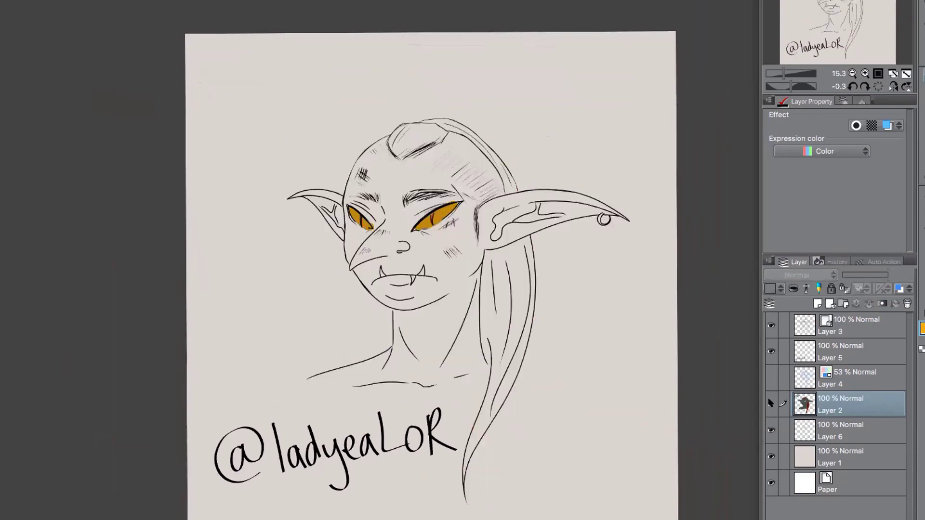
pyautogui.click(820, 351)
pyautogui.click(882, 316)
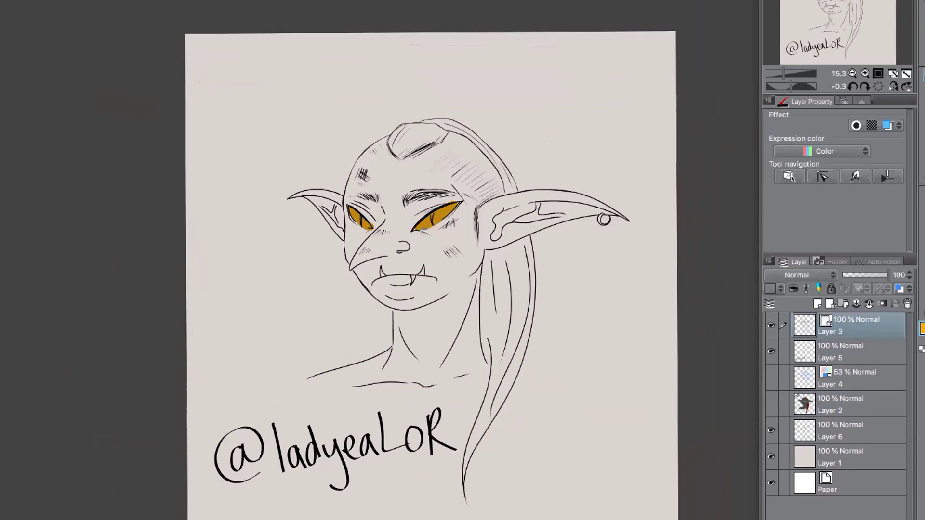
pyautogui.press('x')
pyautogui.hotkey('ctrl', 'z')
pyautogui.hotkey('ctrl', 'z')
pyautogui.hotkey('ctrl', 'z')
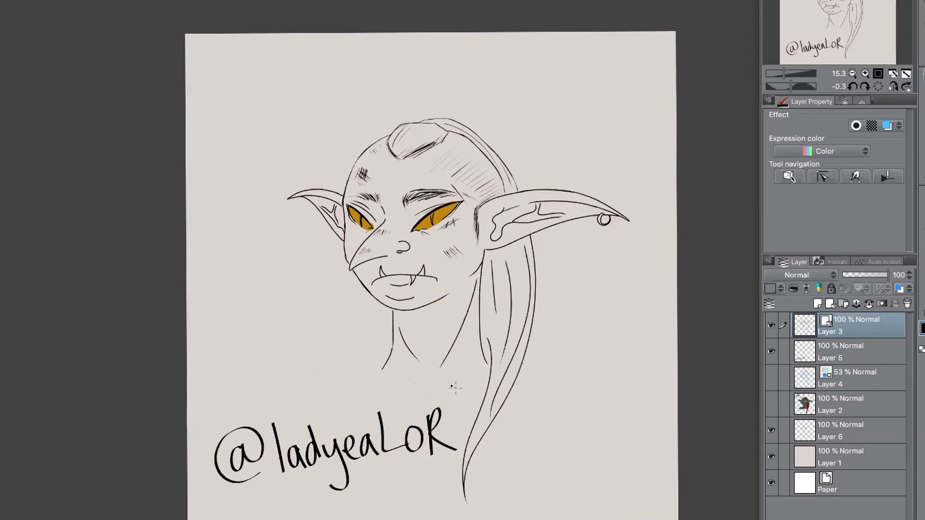
# Step: Redraw the far shoulder line from the base of the neck and hide the signature layer
pyautogui.moveTo(391, 351)
pyautogui.mouseDown()
pyautogui.moveTo(333, 362)
pyautogui.moveTo(342, 363)
pyautogui.moveTo(308, 379)
pyautogui.mouseUp()
pyautogui.hotkey('ctrl', 'z')
pyautogui.press('Tab')
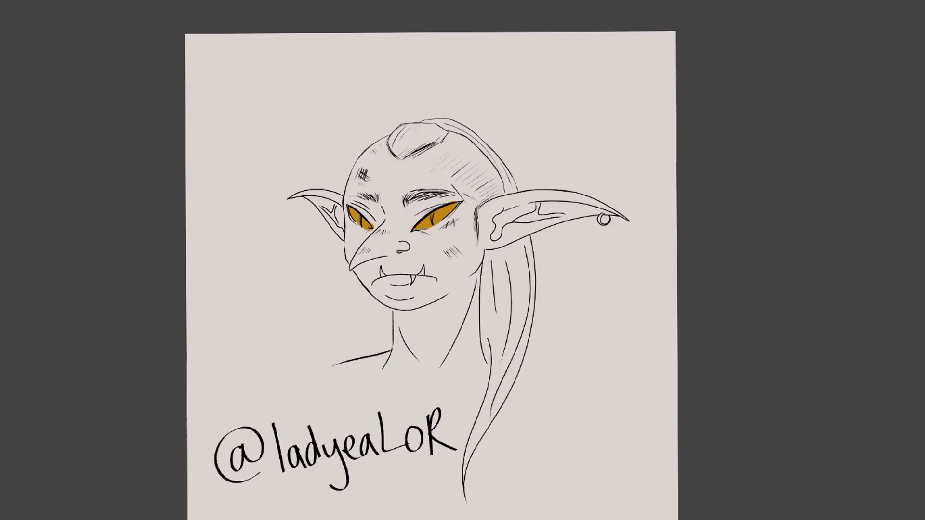
pyautogui.press('Tab')
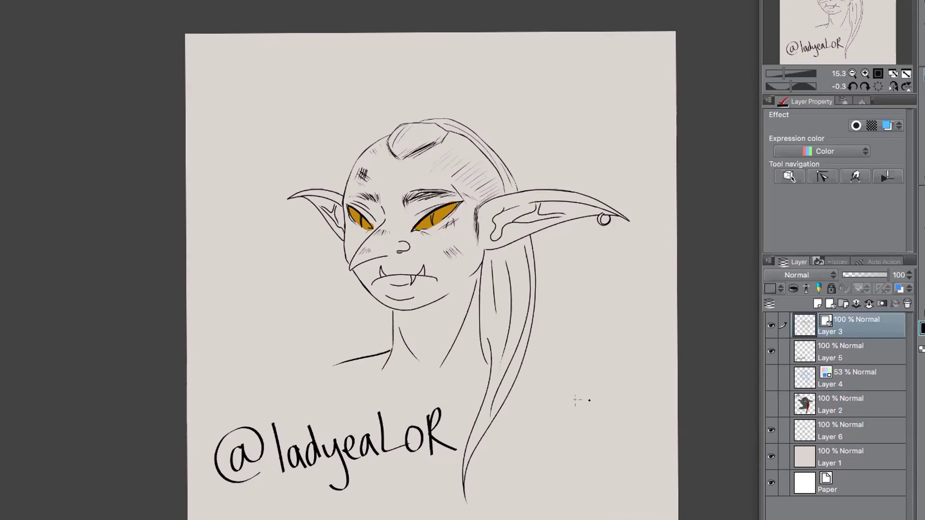
pyautogui.click(771, 352)
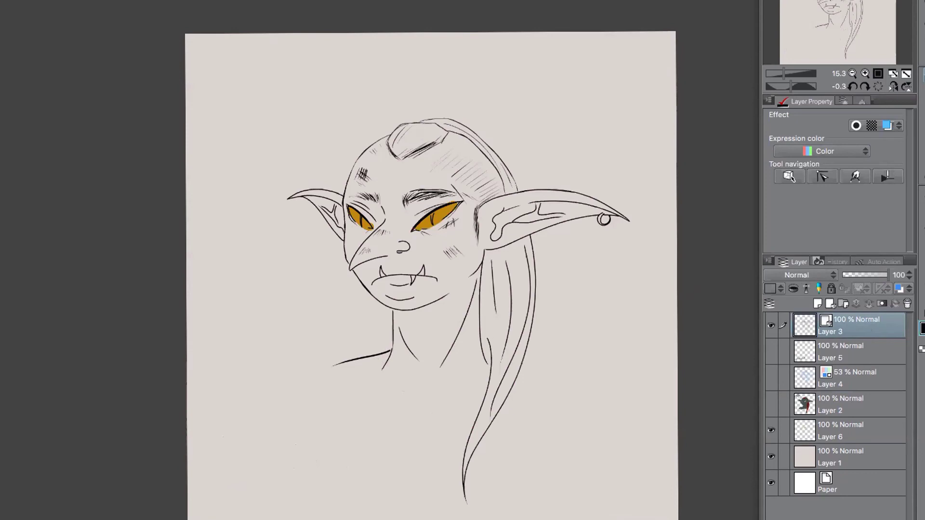
pyautogui.press('Tab')
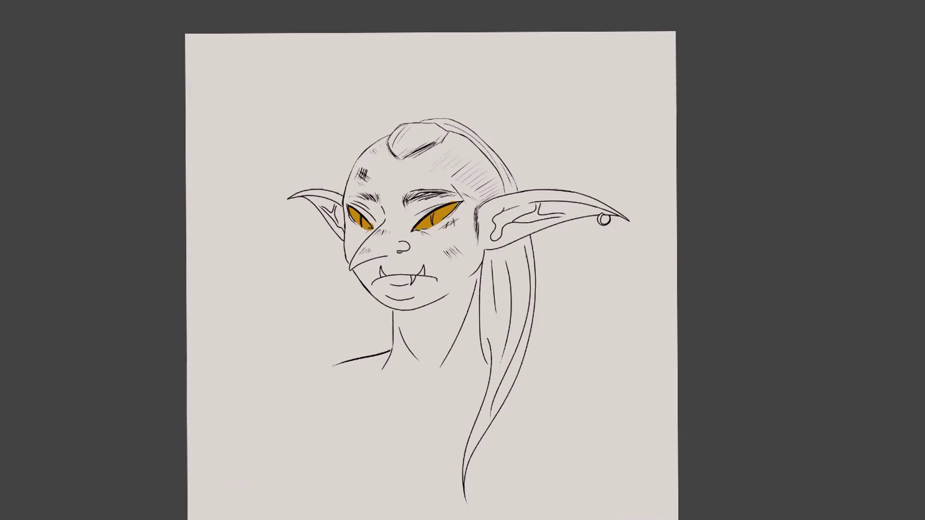
pyautogui.press('Tab')
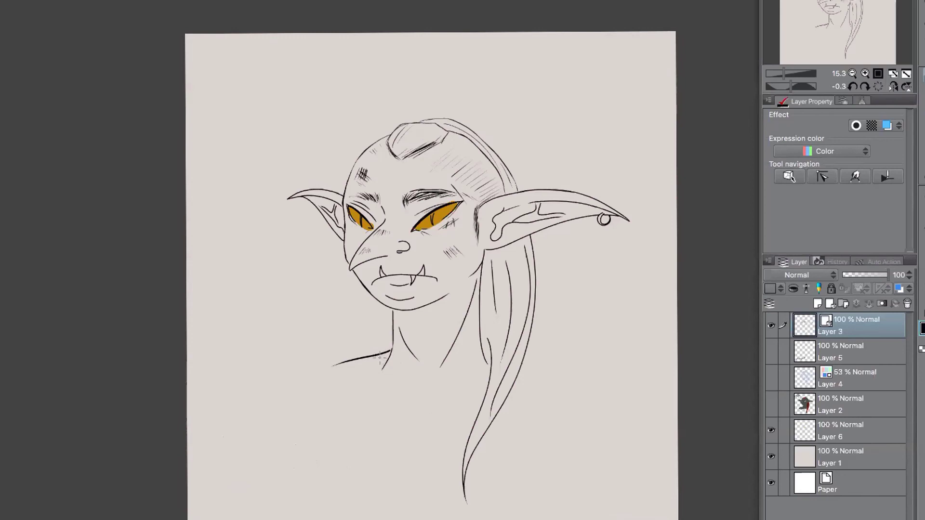
# Step: Draw a V-shaped neckline from the far side of the neck across to the ponytail
pyautogui.moveTo(376, 359)
pyautogui.mouseDown()
pyautogui.moveTo(378, 381)
pyautogui.moveTo(409, 417)
pyautogui.mouseUp()
pyautogui.hotkey('ctrl', 'z')
pyautogui.moveTo(376, 358)
pyautogui.mouseDown()
pyautogui.moveTo(380, 383)
pyautogui.moveTo(422, 433)
pyautogui.mouseUp()
pyautogui.moveTo(421, 430)
pyautogui.mouseDown()
pyautogui.moveTo(483, 368)
pyautogui.moveTo(424, 434)
pyautogui.mouseUp()
# Step: Draw the far sleeve seam, extend the far shoulder outward and add the near shoulder line behind the ponytail
pyautogui.moveTo(335, 366); pyautogui.dragTo(330, 413)
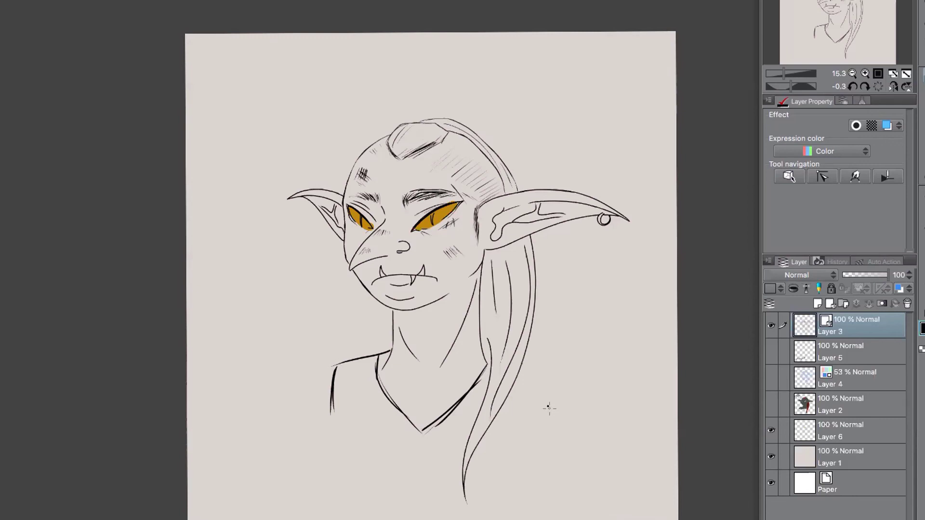
pyautogui.moveTo(524, 363); pyautogui.dragTo(560, 374)
pyautogui.moveTo(337, 363); pyautogui.dragTo(293, 387)
# Step: Select the V-neckline, far shoulder and sleeve seam lines on Layer 3 and move them slightly up toward the neck
pyautogui.moveTo(480, 356)
pyautogui.mouseDown()
pyautogui.moveTo(386, 380)
pyautogui.moveTo(377, 368)
pyautogui.moveTo(389, 349)
pyautogui.moveTo(337, 340)
pyautogui.moveTo(264, 429)
pyautogui.moveTo(388, 458)
pyautogui.moveTo(438, 439)
pyautogui.moveTo(425, 473)
pyautogui.moveTo(483, 358)
pyautogui.mouseUp()
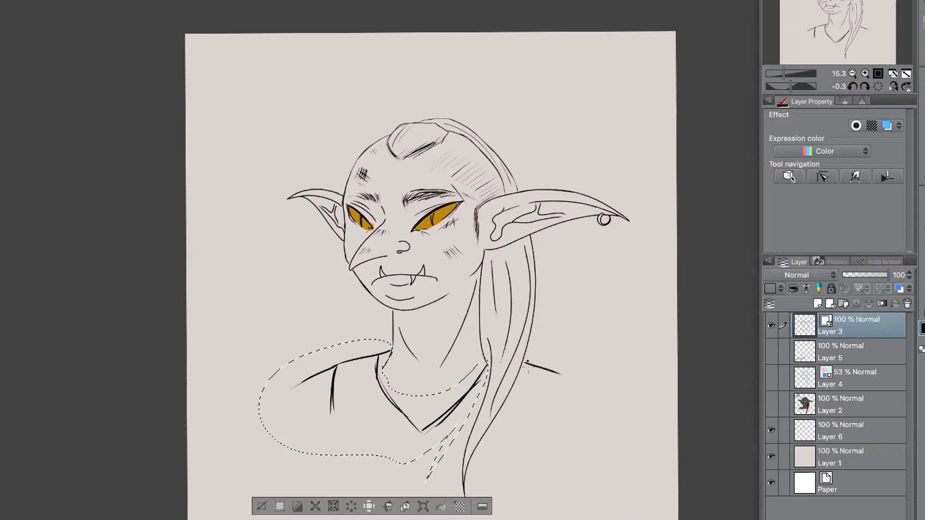
pyautogui.hotkey('ctrl', 't')
pyautogui.moveTo(466, 401); pyautogui.dragTo(463, 386)
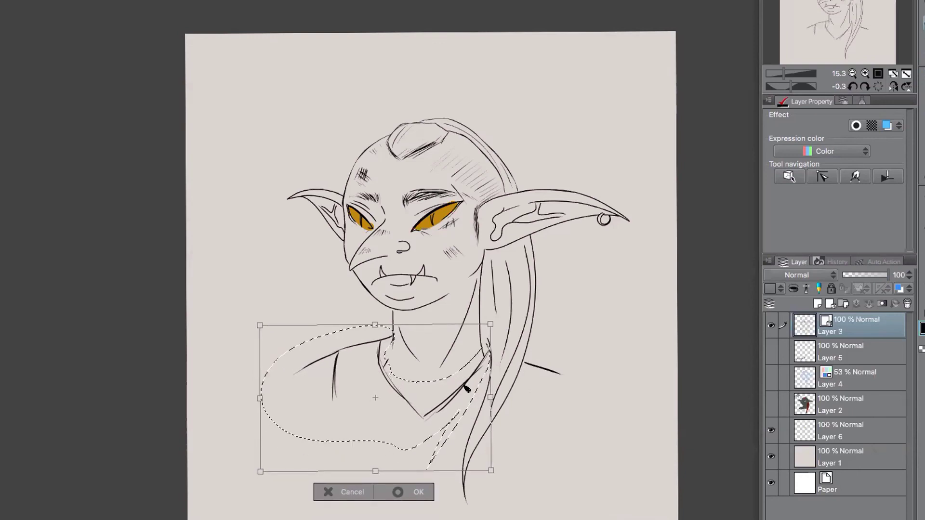
pyautogui.click(400, 495)
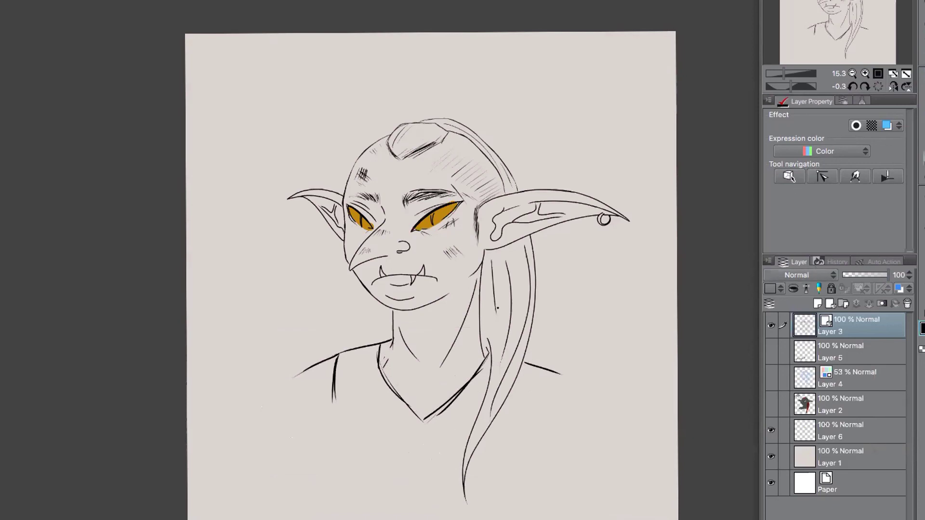
# Step: Redraw the near shoulder with a sleeve seam and round both shoulders down into the upper arms
pyautogui.moveTo(555, 335); pyautogui.dragTo(572, 368)
pyautogui.moveTo(530, 346)
pyautogui.mouseDown()
pyautogui.moveTo(530, 400)
pyautogui.moveTo(570, 362)
pyautogui.moveTo(590, 389)
pyautogui.mouseUp()
pyautogui.moveTo(340, 354)
pyautogui.mouseDown()
pyautogui.moveTo(304, 371)
pyautogui.moveTo(296, 395)
pyautogui.mouseUp()
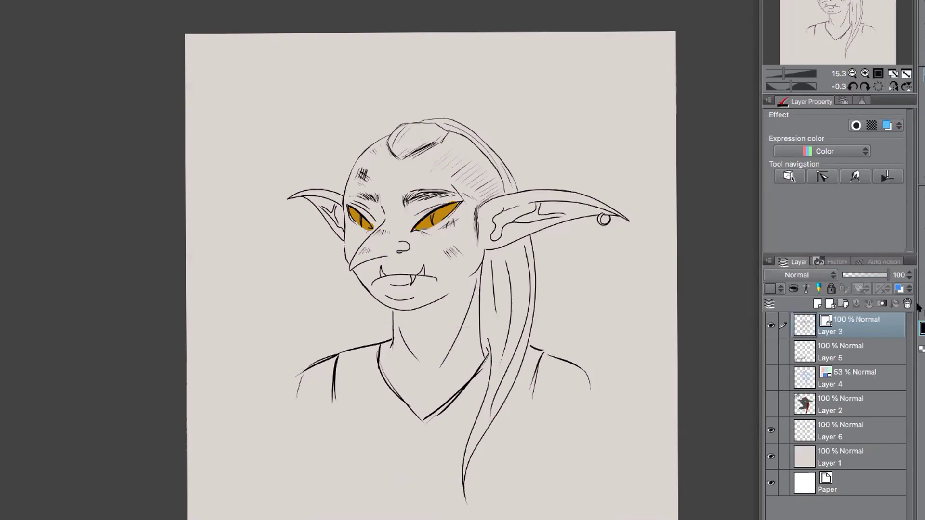
# Step: Select Layers 3 to 6 together and move the whole goblin drawing up on the canvas
pyautogui.click(848, 407)
pyautogui.click(846, 430)
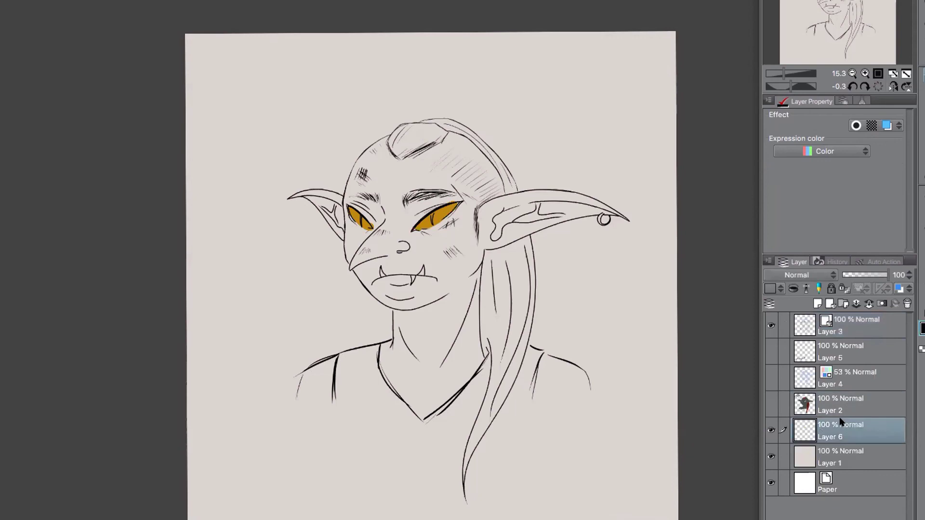
pyautogui.keyDown('shift'); pyautogui.click(870, 325); pyautogui.keyUp('shift')
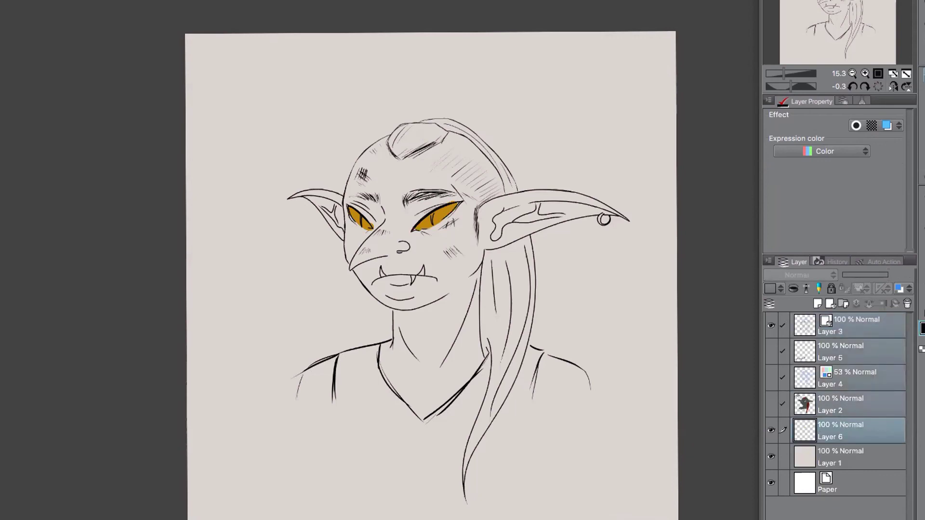
pyautogui.moveTo(617, 355)
pyautogui.mouseDown()
pyautogui.moveTo(613, 316)
pyautogui.moveTo(623, 310)
pyautogui.moveTo(612, 312)
pyautogui.mouseUp()
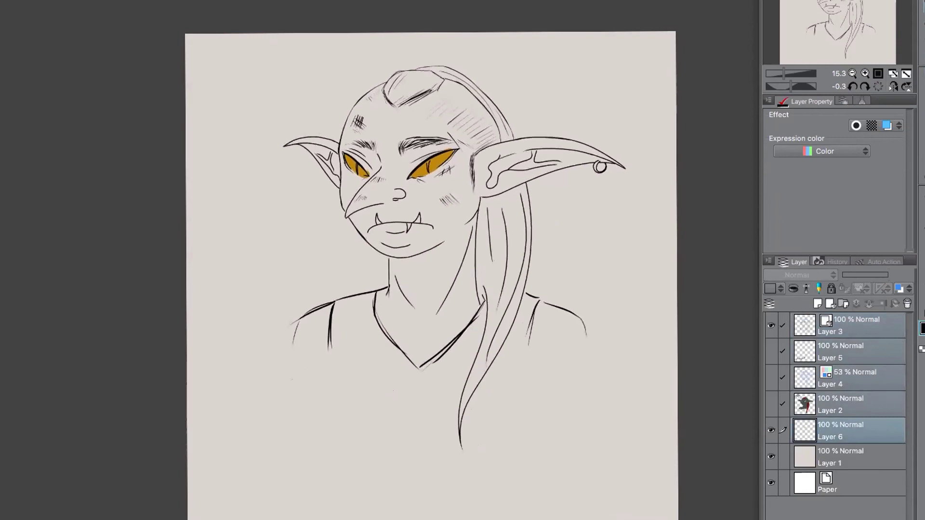
# Step: On Layer 3, draw a wide strap running diagonally from the far shoulder across the chest, with a rectangular buckle
pyautogui.click(855, 329)
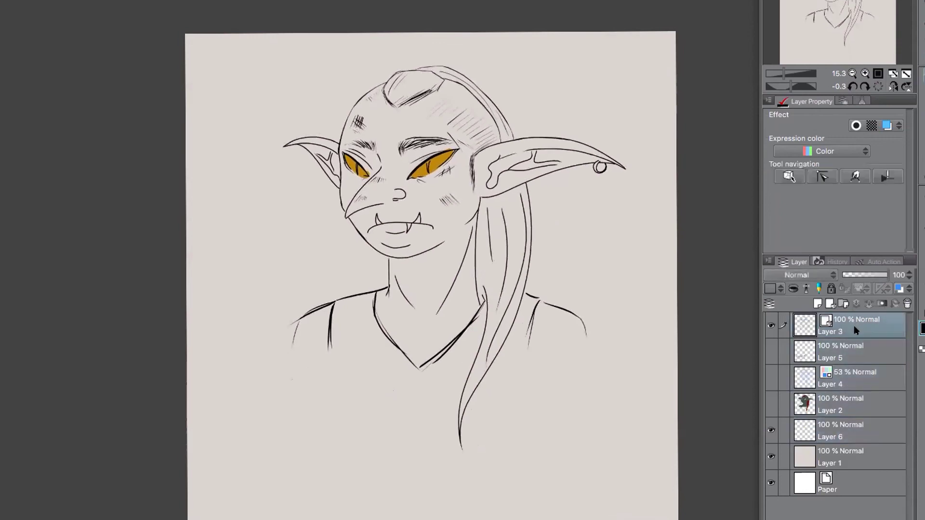
pyautogui.moveTo(333, 303); pyautogui.dragTo(454, 496)
pyautogui.moveTo(371, 291); pyautogui.dragTo(460, 434)
pyautogui.moveTo(391, 432); pyautogui.dragTo(489, 506)
pyautogui.moveTo(374, 289)
pyautogui.mouseDown()
pyautogui.moveTo(395, 354)
pyautogui.moveTo(465, 442)
pyautogui.moveTo(527, 474)
pyautogui.mouseUp()
pyautogui.moveTo(439, 421)
pyautogui.mouseDown()
pyautogui.moveTo(412, 446)
pyautogui.moveTo(461, 468)
pyautogui.moveTo(471, 461)
pyautogui.moveTo(455, 483)
pyautogui.mouseUp()
pyautogui.moveTo(440, 441)
pyautogui.mouseDown()
pyautogui.moveTo(460, 461)
pyautogui.moveTo(448, 473)
pyautogui.moveTo(430, 460)
pyautogui.mouseUp()
pyautogui.moveTo(439, 450); pyautogui.dragTo(454, 465)
# Step: Draw the sides of the torso down from both sleeve seams to below the chest
pyautogui.moveTo(531, 333); pyautogui.dragTo(529, 464)
pyautogui.moveTo(532, 346)
pyautogui.mouseDown()
pyautogui.moveTo(538, 409)
pyautogui.moveTo(525, 515)
pyautogui.mouseUp()
pyautogui.moveTo(326, 356)
pyautogui.mouseDown()
pyautogui.moveTo(345, 457)
pyautogui.moveTo(344, 507)
pyautogui.mouseUp()
pyautogui.moveTo(331, 429); pyautogui.dragTo(336, 514)
# Step: Draw the outer contour of both upper arms and add an inner muscle line on the far arm
pyautogui.moveTo(572, 307); pyautogui.dragTo(601, 388)
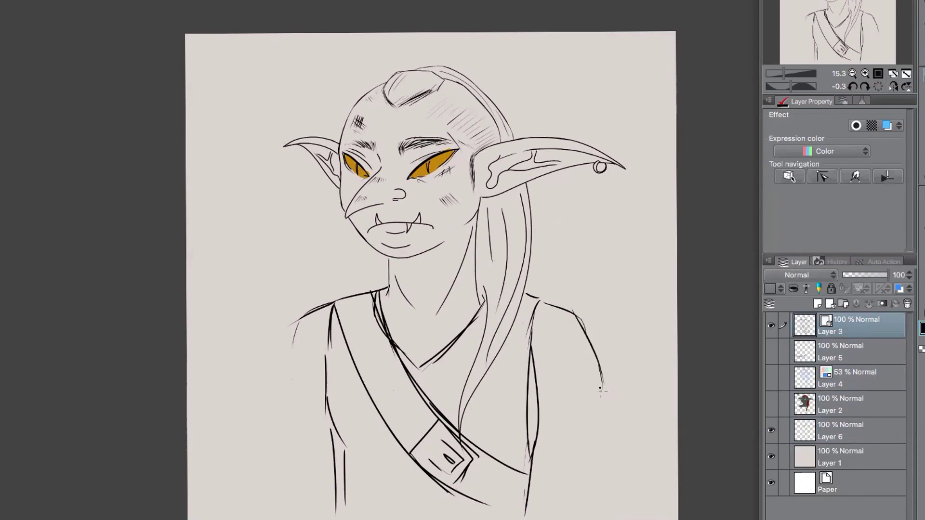
pyautogui.moveTo(302, 315); pyautogui.dragTo(279, 360)
pyautogui.moveTo(287, 340); pyautogui.dragTo(273, 388)
pyautogui.moveTo(295, 325); pyautogui.dragTo(274, 382)
pyautogui.moveTo(285, 333); pyautogui.dragTo(275, 355)
pyautogui.moveTo(302, 316); pyautogui.dragTo(272, 397)
pyautogui.moveTo(277, 360); pyautogui.dragTo(270, 403)
pyautogui.moveTo(322, 336); pyautogui.dragTo(282, 395)
# Step: Add the near arm's muscle line, strengthen its outer contour down past the upper arm and draw the armpit line
pyautogui.moveTo(550, 336); pyautogui.dragTo(582, 383)
pyautogui.moveTo(583, 317); pyautogui.dragTo(614, 388)
pyautogui.moveTo(598, 340)
pyautogui.mouseDown()
pyautogui.moveTo(617, 401)
pyautogui.moveTo(615, 472)
pyautogui.mouseUp()
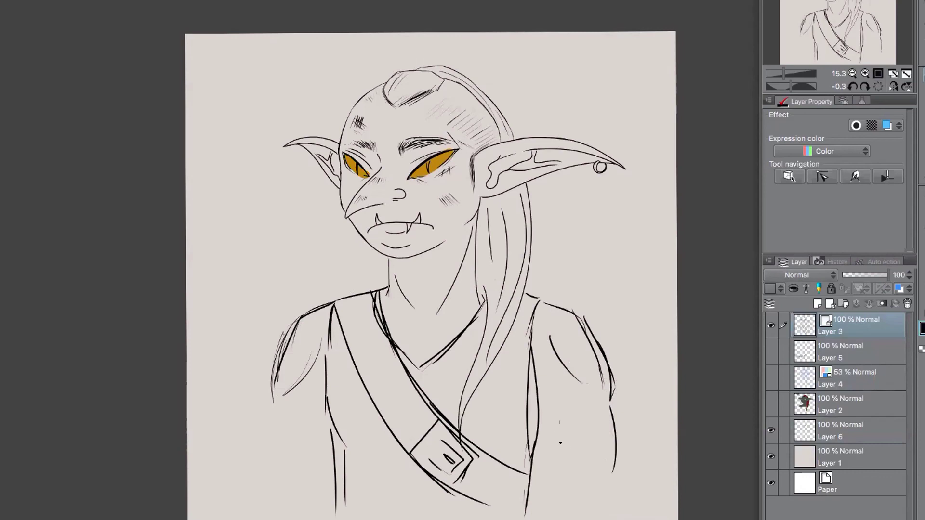
pyautogui.moveTo(538, 378)
pyautogui.mouseDown()
pyautogui.moveTo(555, 427)
pyautogui.moveTo(548, 418)
pyautogui.moveTo(555, 418)
pyautogui.mouseUp()
# Step: Sketch the far lower arm's outline with short strokes below the upper arm
pyautogui.moveTo(276, 407); pyautogui.dragTo(265, 479)
pyautogui.moveTo(263, 420); pyautogui.dragTo(259, 476)
pyautogui.moveTo(263, 440); pyautogui.dragTo(256, 472)
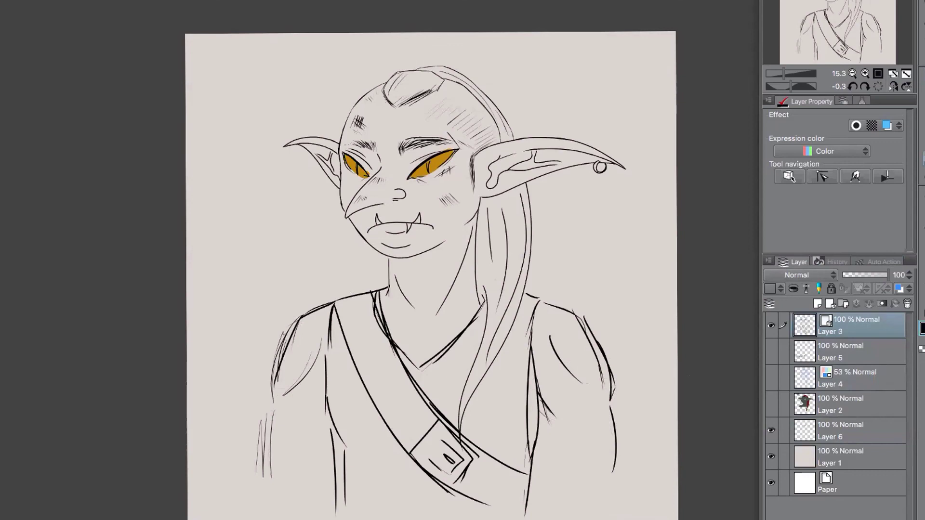
# Step: Erase the lower torso sides and both lower arm lines, and trim the strap lines that run past the buckle
pyautogui.moveTo(332, 431); pyautogui.dragTo(343, 505)
pyautogui.moveTo(330, 398); pyautogui.dragTo(330, 419)
pyautogui.moveTo(532, 472); pyautogui.dragTo(526, 516)
pyautogui.moveTo(532, 455)
pyautogui.mouseDown()
pyautogui.moveTo(531, 483)
pyautogui.moveTo(531, 332)
pyautogui.mouseUp()
pyautogui.moveTo(285, 458)
pyautogui.mouseDown()
pyautogui.moveTo(253, 437)
pyautogui.moveTo(267, 510)
pyautogui.mouseUp()
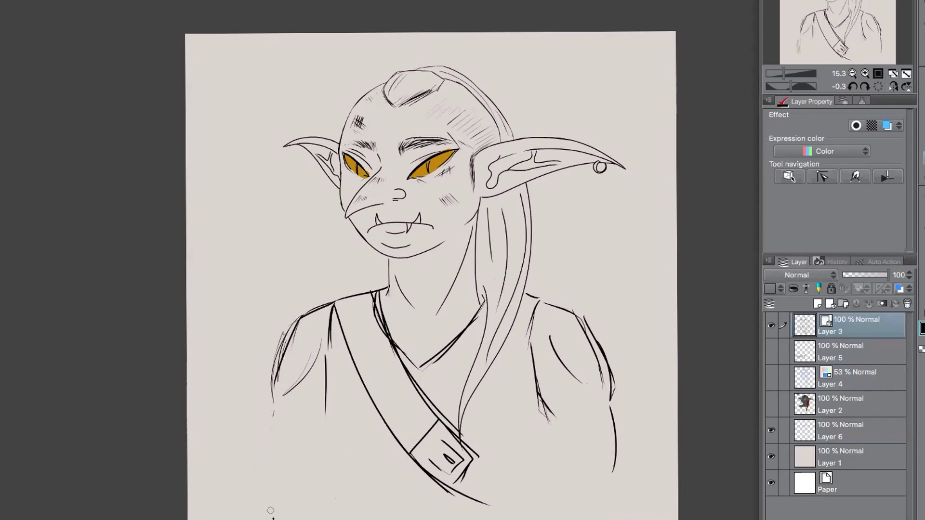
pyautogui.moveTo(610, 405); pyautogui.dragTo(617, 499)
pyautogui.moveTo(498, 496); pyautogui.dragTo(465, 497)
pyautogui.hotkey('ctrl', 'z')
pyautogui.moveTo(487, 505); pyautogui.dragTo(454, 492)
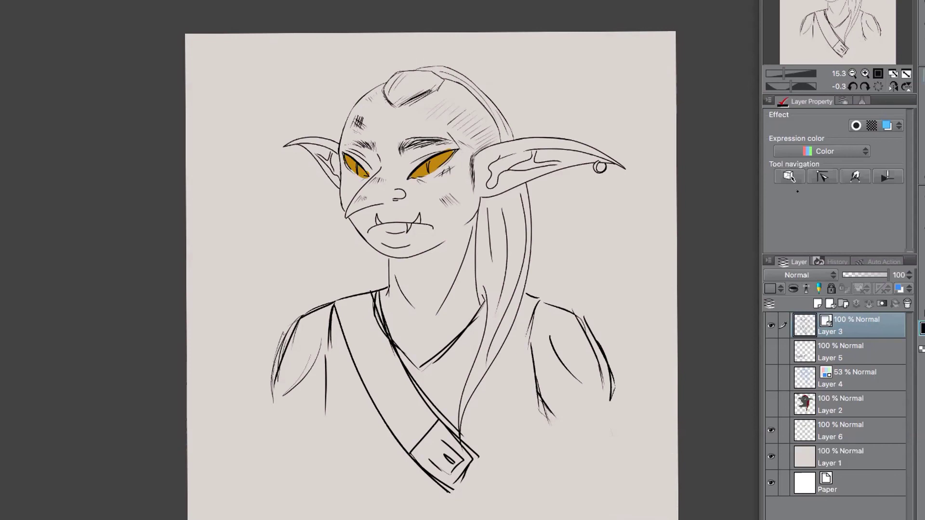
# Step: Draw curved cut-off lines under the chest and both upper arms to close the figure as a bust
pyautogui.moveTo(453, 491)
pyautogui.mouseDown()
pyautogui.moveTo(540, 424)
pyautogui.moveTo(326, 444)
pyautogui.mouseUp()
pyautogui.moveTo(262, 424); pyautogui.dragTo(292, 439)
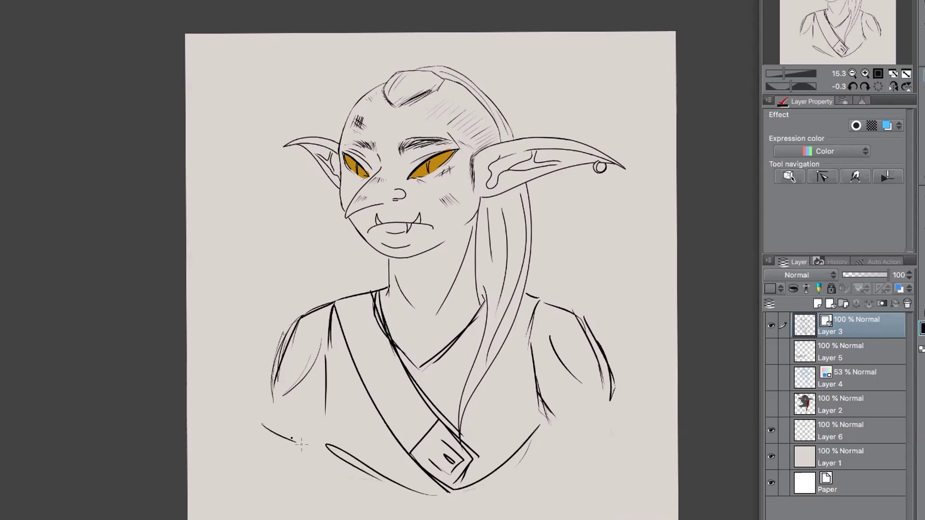
pyautogui.moveTo(548, 429); pyautogui.dragTo(604, 417)
pyautogui.moveTo(602, 418); pyautogui.dragTo(579, 433)
# Step: Select Layers 3 to 6 together and nudge the whole bust slightly up and toward the far side
pyautogui.keyDown('shift'); pyautogui.click(849, 430); pyautogui.keyUp('shift')
pyautogui.press('Up')
pyautogui.press('Up')
pyautogui.press('Up')
pyautogui.press('Left')
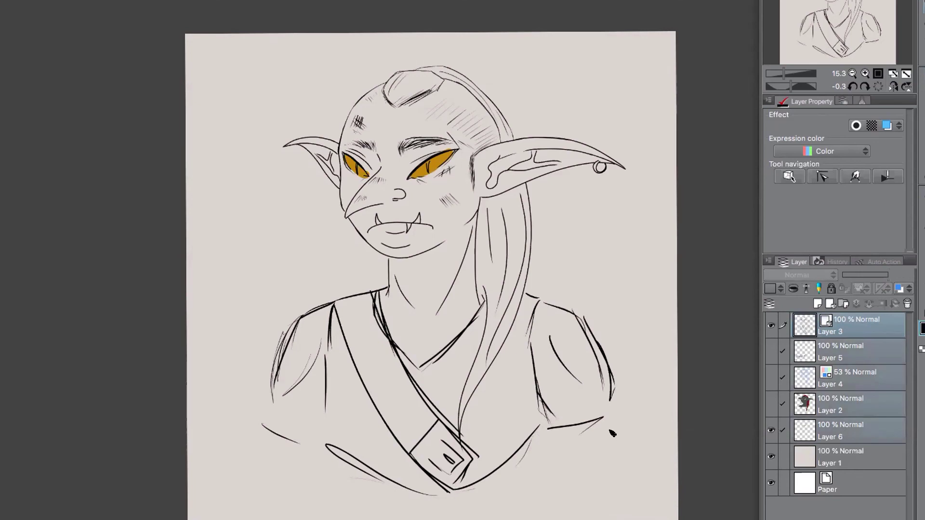
pyautogui.press('Down')
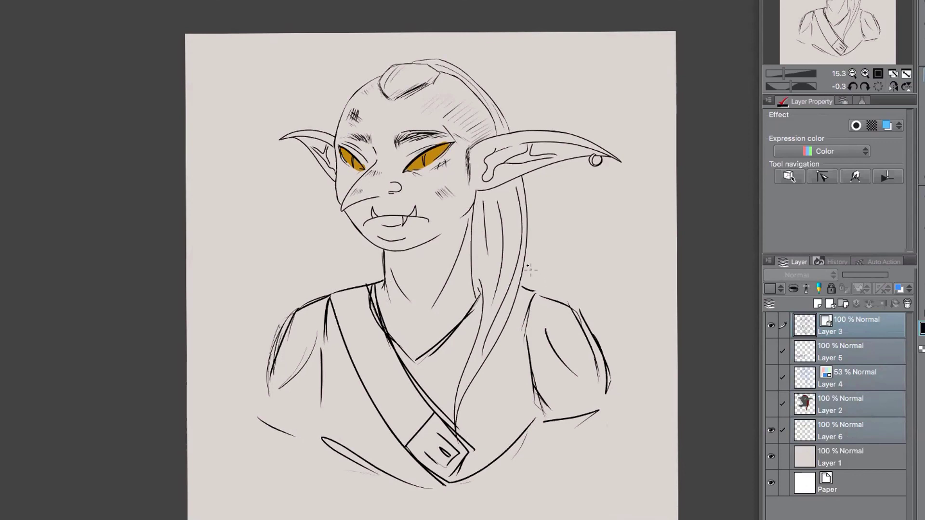
# Step: Hide the eye colours on Layer 6, then select the nostril lines, rotate them slightly clockwise and move them down
pyautogui.click(771, 429)
pyautogui.scroll(4, 514, 143)
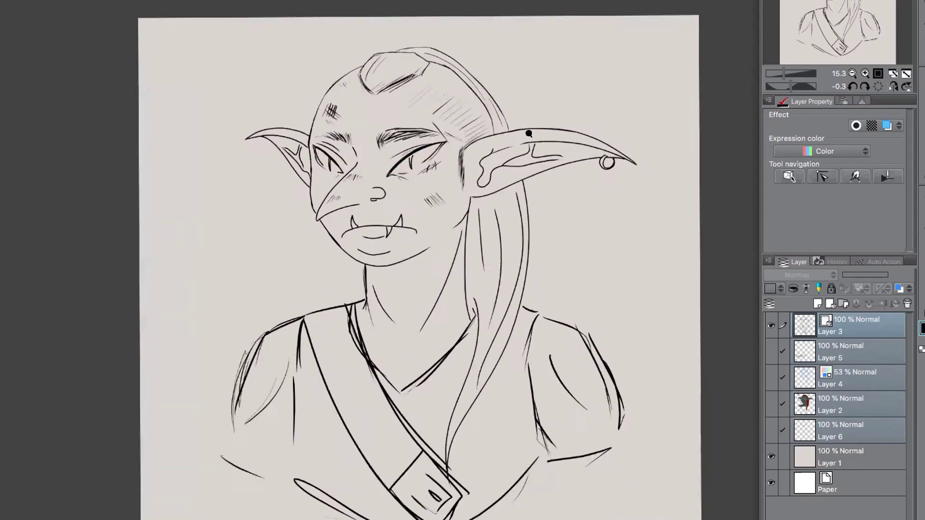
pyautogui.scroll(1, 540, 131)
pyautogui.hscroll(-10, 424, 429)
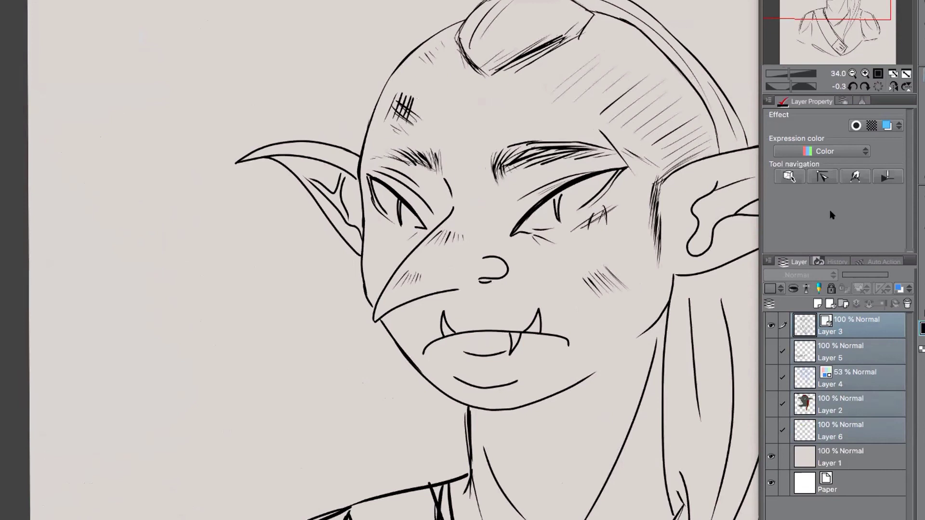
pyautogui.moveTo(492, 239); pyautogui.dragTo(491, 237)
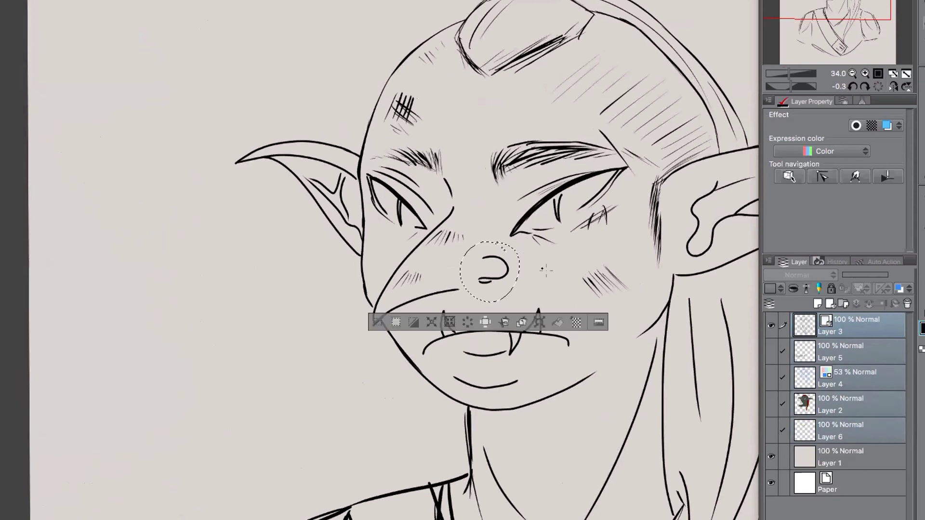
pyautogui.hotkey('ctrl', 't')
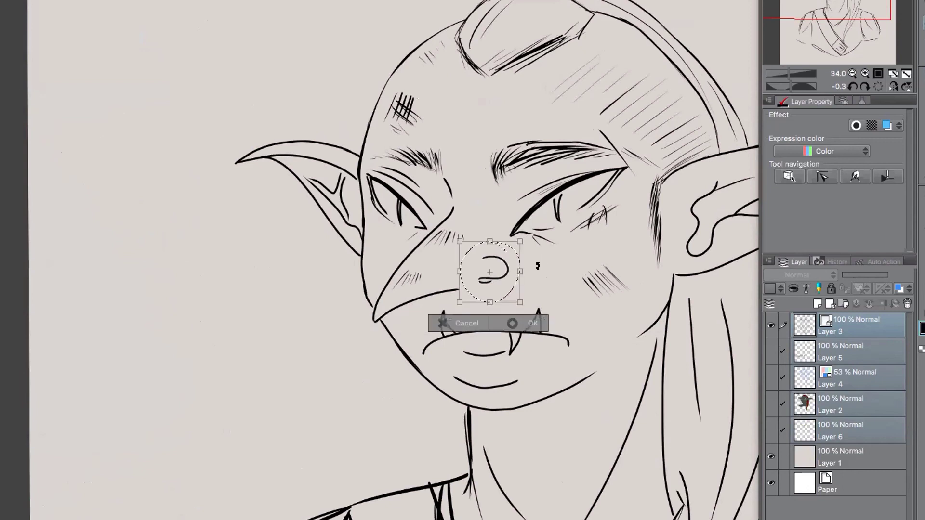
pyautogui.moveTo(509, 266); pyautogui.dragTo(510, 274)
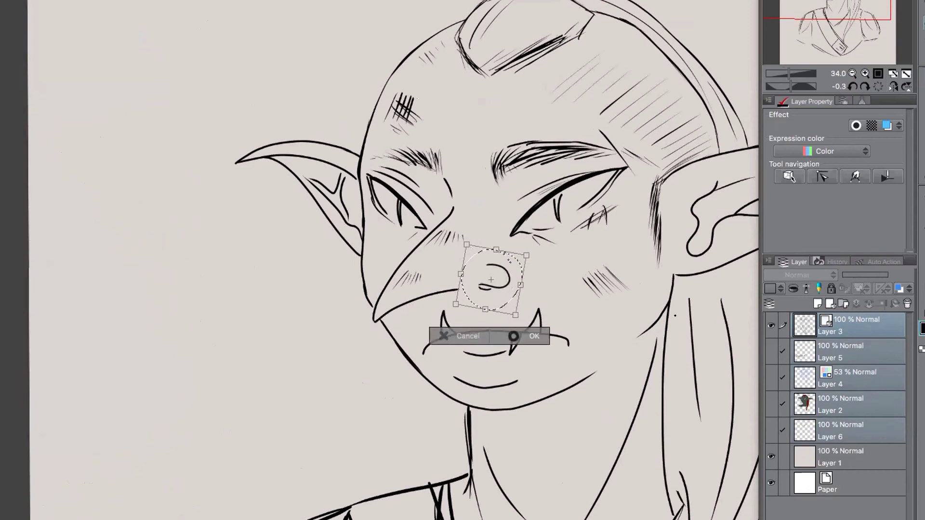
pyautogui.press('Return')
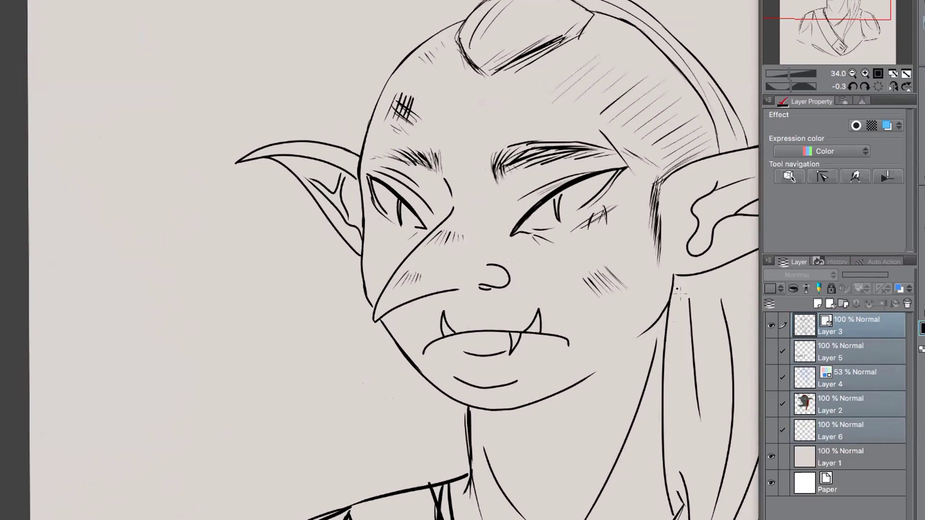
# Step: Show the hidden flat colour, sketch, signature and eye colour layers again
pyautogui.scroll(-3, 665, 398)
pyautogui.hscroll(5, 664, 399)
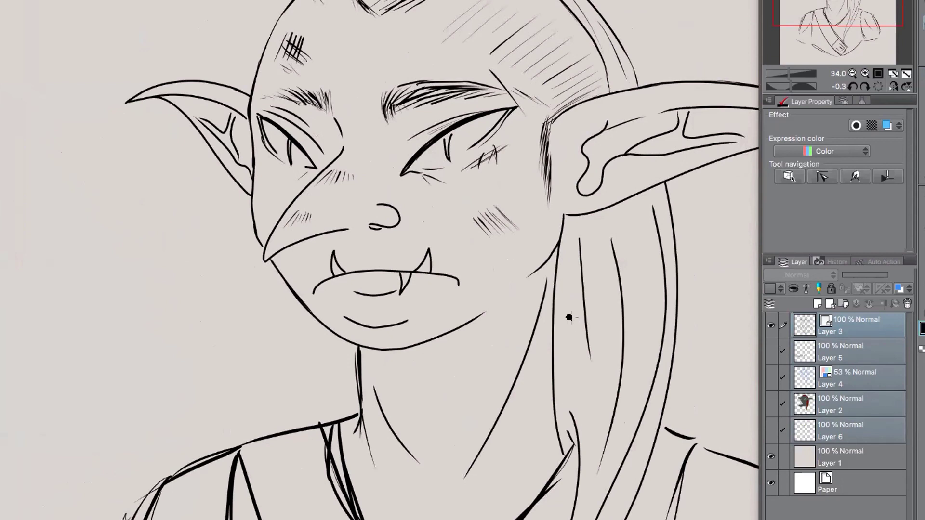
pyautogui.scroll(-5, 569, 318)
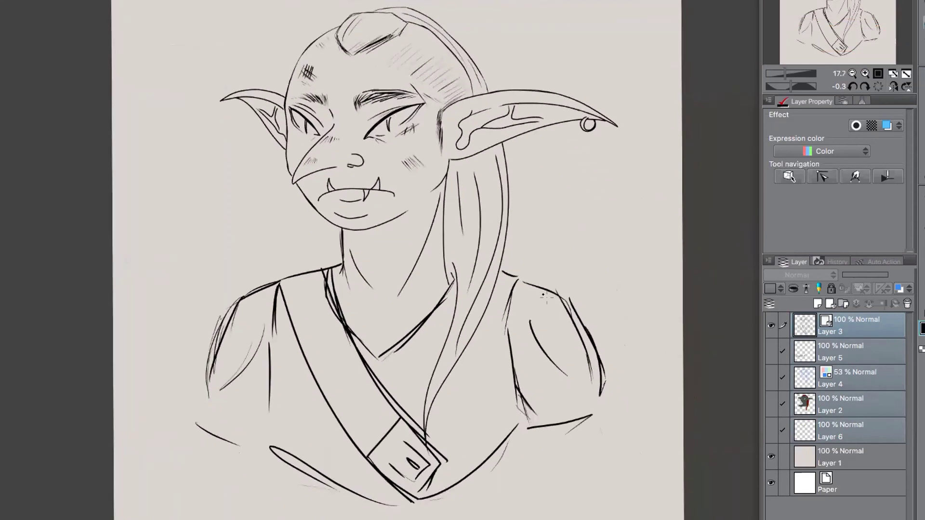
pyautogui.scroll(1, 517, 327)
pyautogui.hscroll(-2, 518, 327)
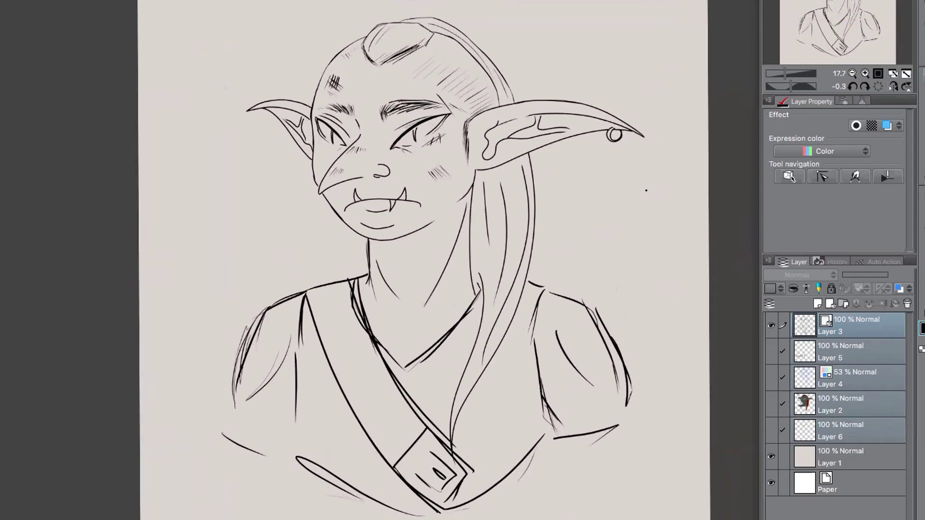
pyautogui.moveTo(379, 125); pyautogui.dragTo(379, 135)
pyautogui.click(771, 431)
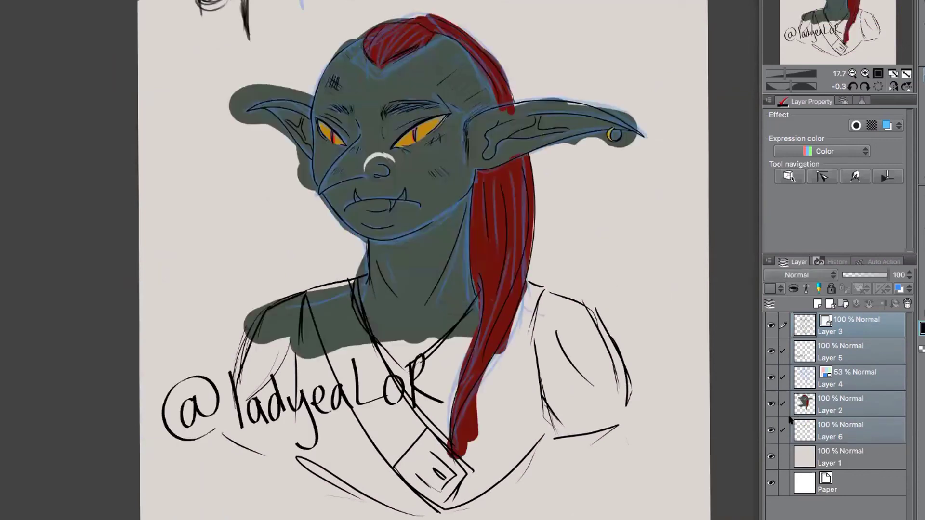
# Step: Paint over the pale gap around the nose with the skin green on Layer 2 and hide the blue sketch on Layer 4
pyautogui.click(812, 404)
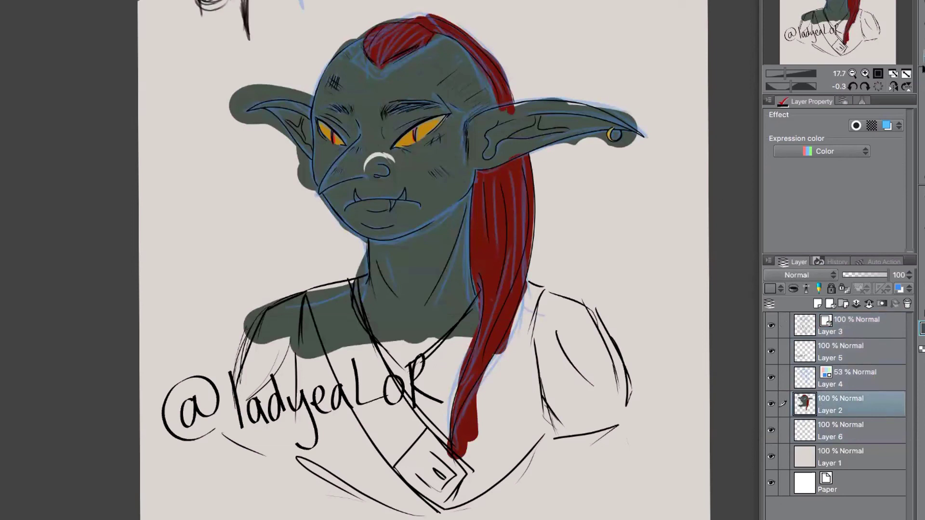
pyautogui.moveTo(396, 161)
pyautogui.mouseDown()
pyautogui.moveTo(371, 157)
pyautogui.moveTo(369, 166)
pyautogui.mouseUp()
pyautogui.click(771, 378)
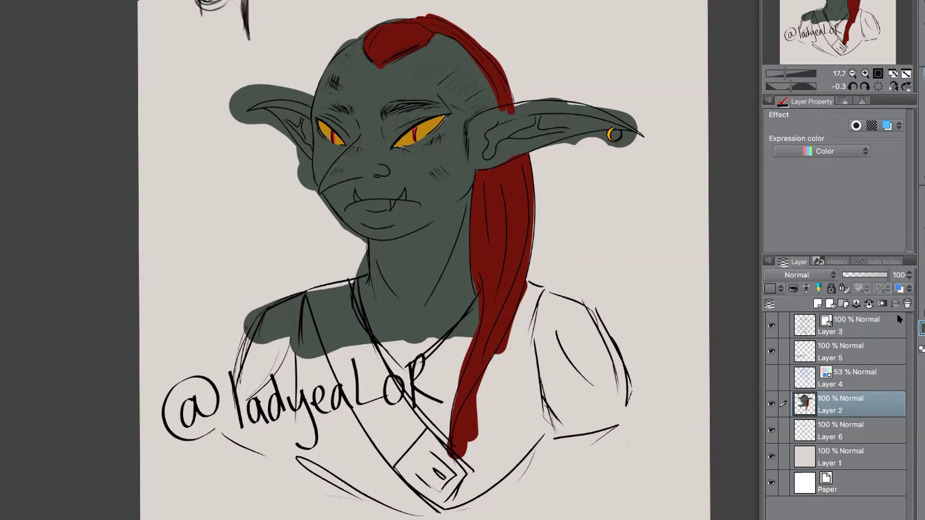
# Step: Block in both arms, the neck edge and the V-neck opening with the flat green skin colour on Layer 2
pyautogui.moveTo(482, 119); pyautogui.dragTo(478, 116)
pyautogui.moveTo(261, 342)
pyautogui.mouseDown()
pyautogui.moveTo(233, 427)
pyautogui.moveTo(257, 400)
pyautogui.moveTo(271, 340)
pyautogui.moveTo(281, 449)
pyautogui.moveTo(290, 466)
pyautogui.mouseUp()
pyautogui.moveTo(541, 296)
pyautogui.mouseDown()
pyautogui.moveTo(550, 403)
pyautogui.moveTo(546, 311)
pyautogui.moveTo(556, 343)
pyautogui.moveTo(583, 318)
pyautogui.moveTo(597, 322)
pyautogui.moveTo(624, 435)
pyautogui.moveTo(612, 441)
pyautogui.moveTo(567, 353)
pyautogui.moveTo(590, 469)
pyautogui.mouseUp()
pyautogui.moveTo(402, 364)
pyautogui.mouseDown()
pyautogui.moveTo(424, 340)
pyautogui.moveTo(402, 361)
pyautogui.mouseUp()
pyautogui.moveTo(366, 275); pyautogui.dragTo(359, 279)
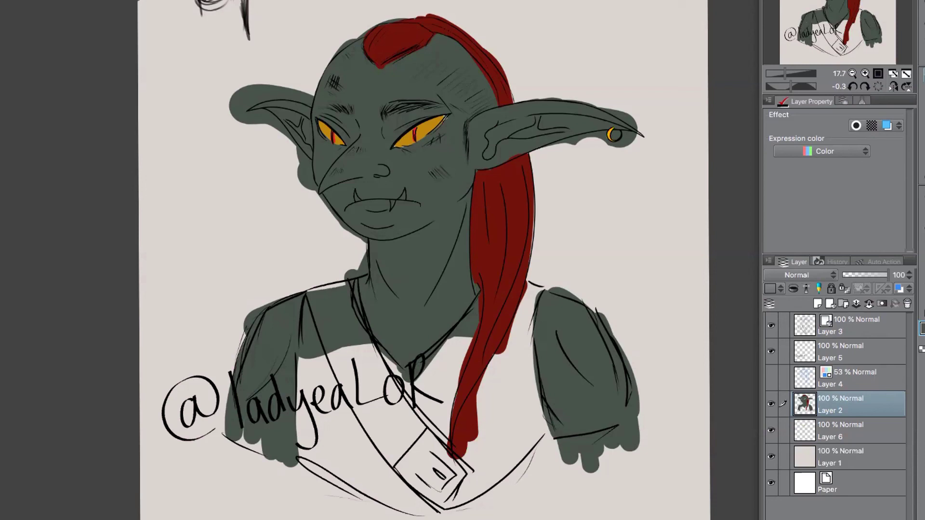
# Step: Fill the V-neck top with flat dark brown from the shoulders to the bust's lower edge, around the ponytail
pyautogui.press('x')
pyautogui.moveTo(321, 322)
pyautogui.mouseDown()
pyautogui.moveTo(313, 446)
pyautogui.moveTo(303, 440)
pyautogui.mouseUp()
pyautogui.moveTo(332, 364); pyautogui.dragTo(333, 477)
pyautogui.moveTo(359, 481)
pyautogui.mouseDown()
pyautogui.moveTo(370, 390)
pyautogui.moveTo(424, 375)
pyautogui.moveTo(439, 462)
pyautogui.mouseUp()
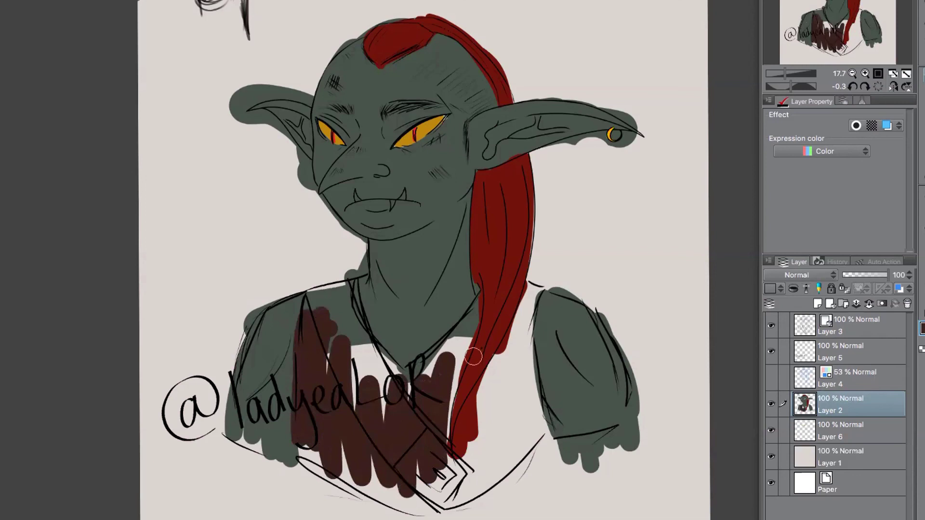
pyautogui.moveTo(318, 302)
pyautogui.mouseDown()
pyautogui.moveTo(343, 290)
pyautogui.moveTo(372, 371)
pyautogui.moveTo(354, 333)
pyautogui.moveTo(414, 418)
pyautogui.moveTo(407, 388)
pyautogui.moveTo(335, 293)
pyautogui.moveTo(324, 311)
pyautogui.moveTo(312, 461)
pyautogui.mouseUp()
pyautogui.moveTo(479, 306)
pyautogui.mouseDown()
pyautogui.moveTo(409, 375)
pyautogui.moveTo(416, 386)
pyautogui.moveTo(473, 314)
pyautogui.moveTo(436, 422)
pyautogui.moveTo(436, 411)
pyautogui.moveTo(440, 449)
pyautogui.moveTo(445, 436)
pyautogui.moveTo(423, 482)
pyautogui.mouseUp()
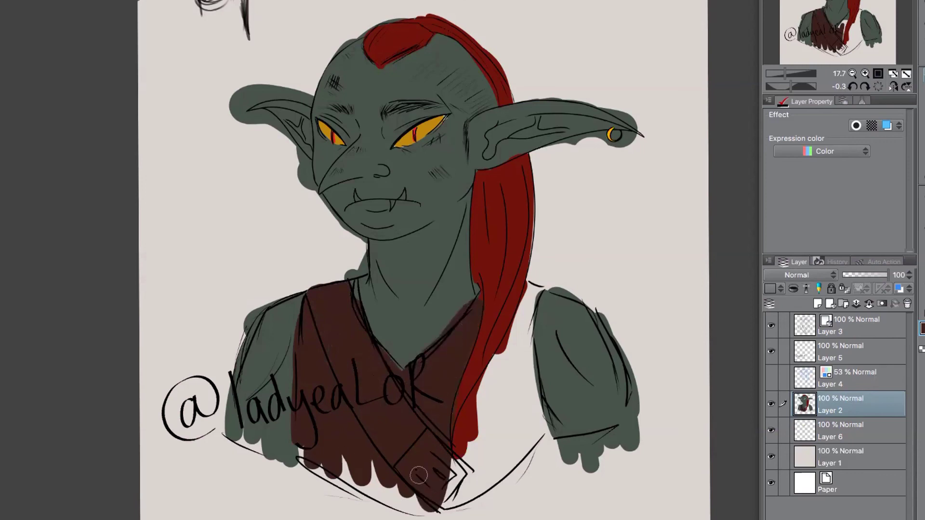
pyautogui.moveTo(530, 293)
pyautogui.mouseDown()
pyautogui.moveTo(462, 477)
pyautogui.moveTo(530, 289)
pyautogui.moveTo(540, 446)
pyautogui.moveTo(501, 366)
pyautogui.moveTo(479, 413)
pyautogui.moveTo(525, 469)
pyautogui.moveTo(524, 391)
pyautogui.mouseUp()
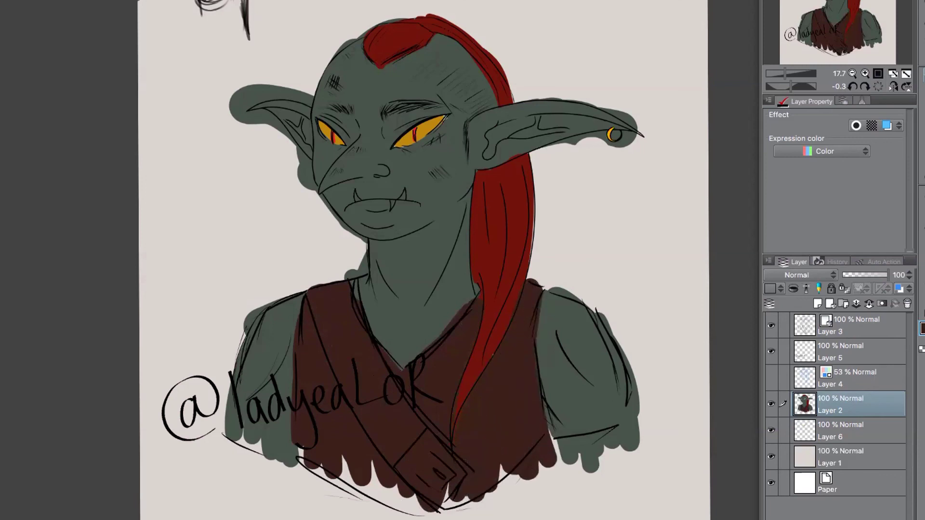
# Step: Paint the diagonal chest strap and its buckle in flat near-black
pyautogui.moveTo(316, 310)
pyautogui.mouseDown()
pyautogui.moveTo(434, 470)
pyautogui.moveTo(440, 496)
pyautogui.moveTo(424, 448)
pyautogui.moveTo(347, 327)
pyautogui.moveTo(337, 289)
pyautogui.moveTo(330, 292)
pyautogui.mouseUp()
pyautogui.moveTo(427, 458); pyautogui.dragTo(474, 506)
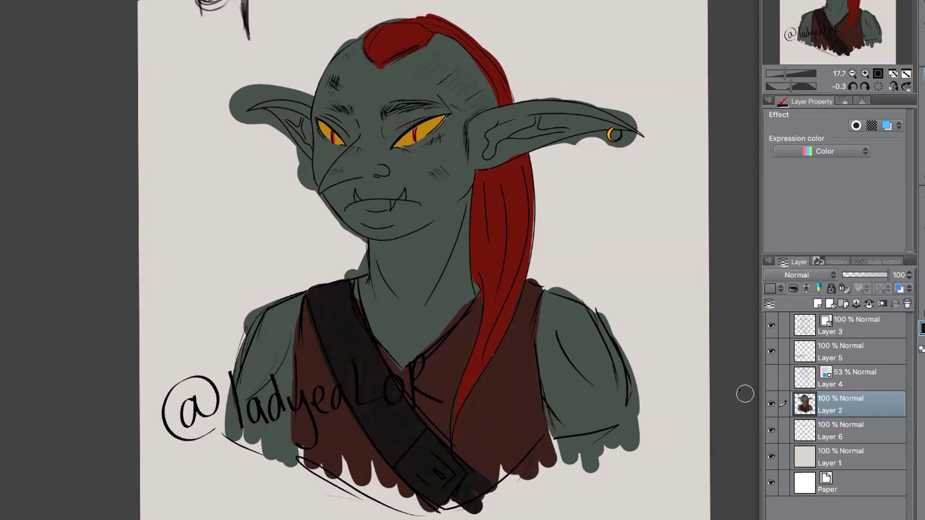